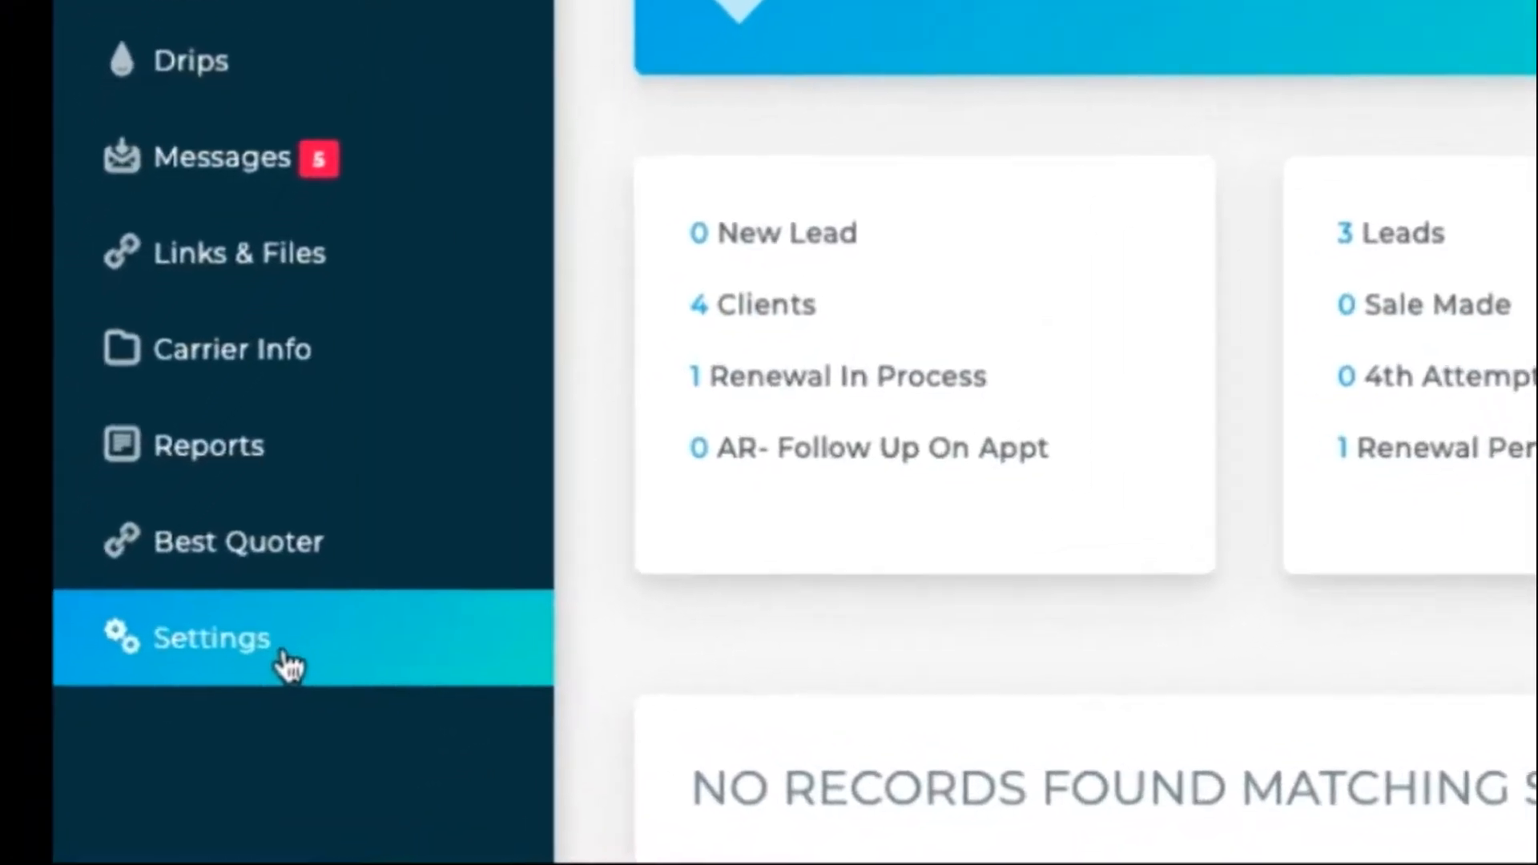
- Open the Account Settings page from the sidebar
left_click(234, 688)
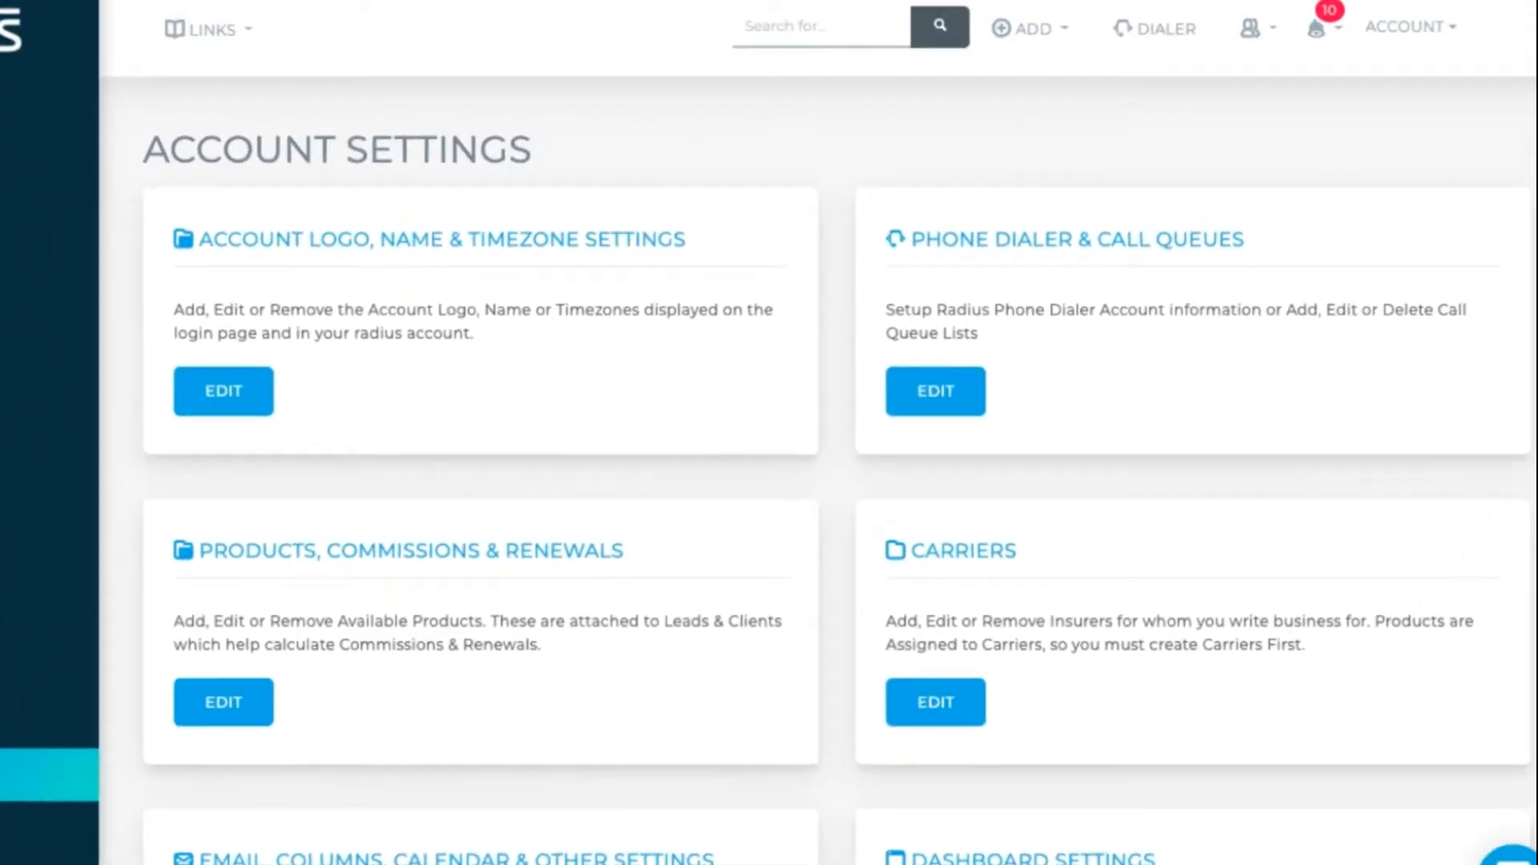
- Open the Agency Types card from further down Account Settings
scroll(819, 432, "down", 8)
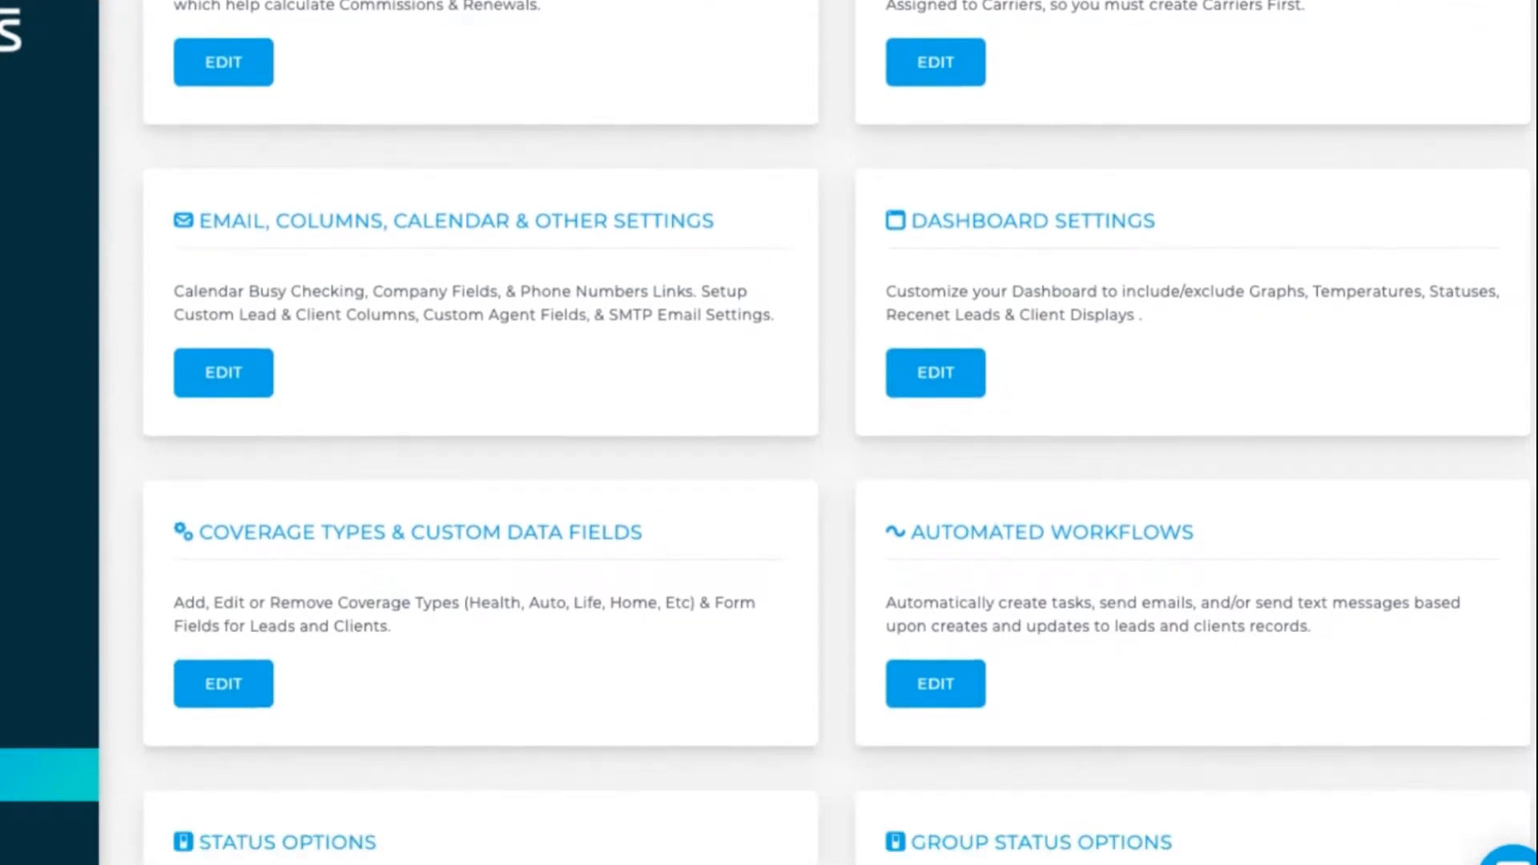
scroll(818, 433, "down", 8)
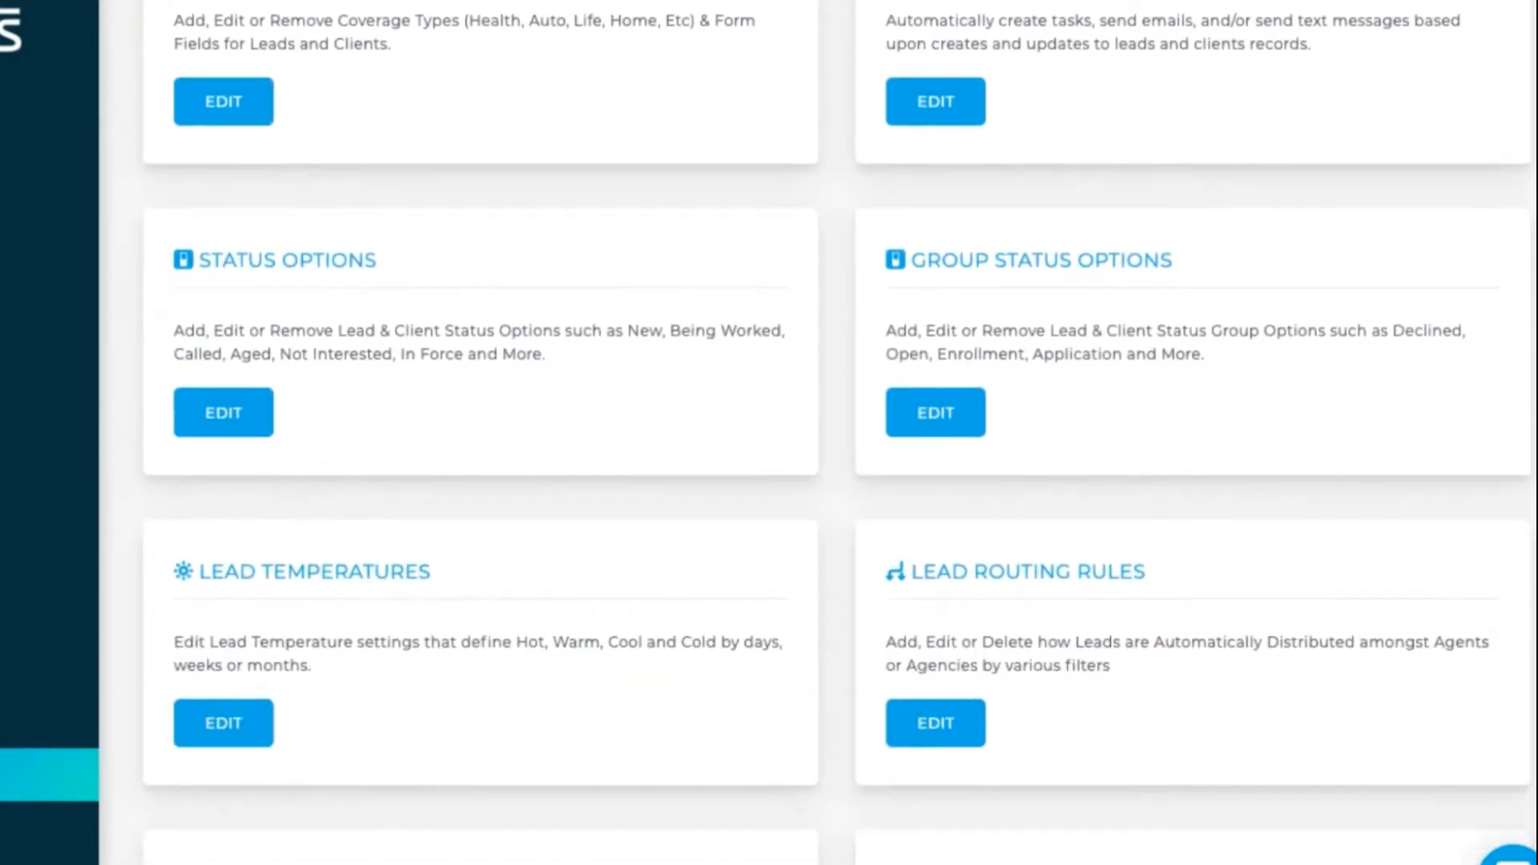
scroll(818, 432, "down", 8)
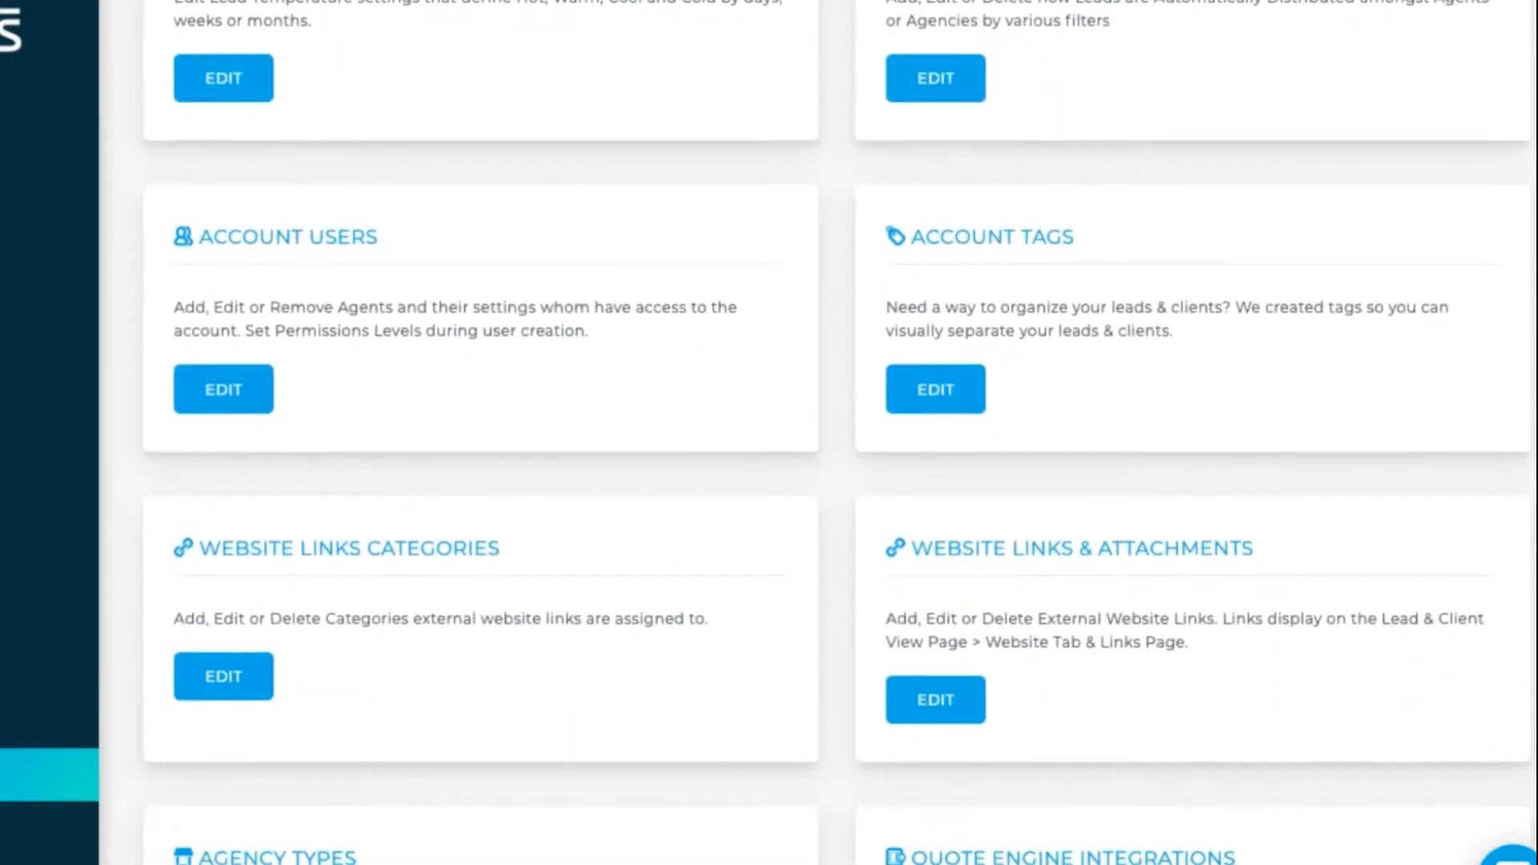
scroll(673, 440, "down", 3)
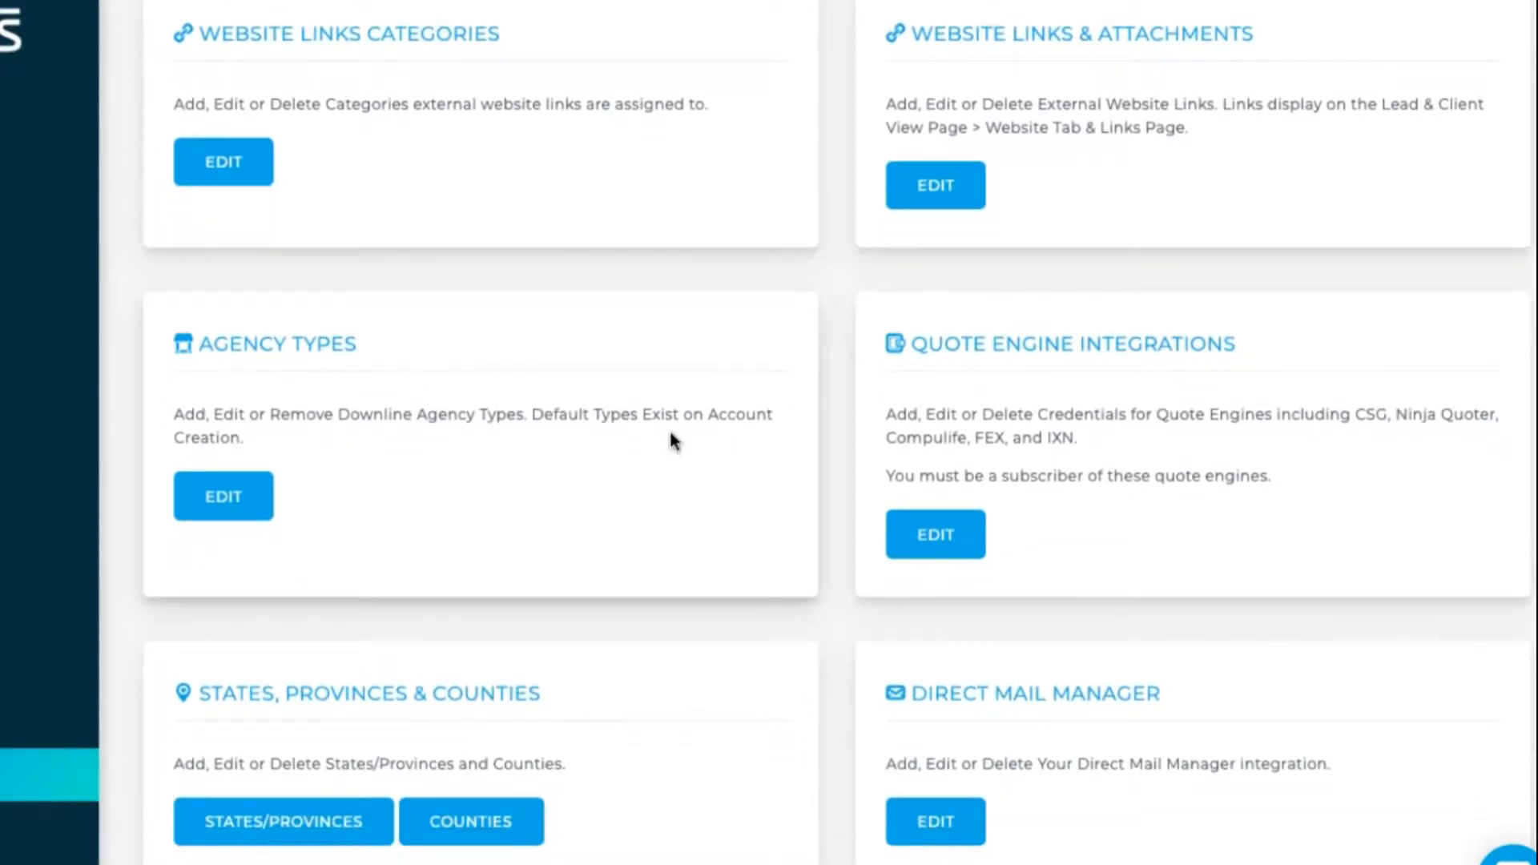
left_click(249, 503)
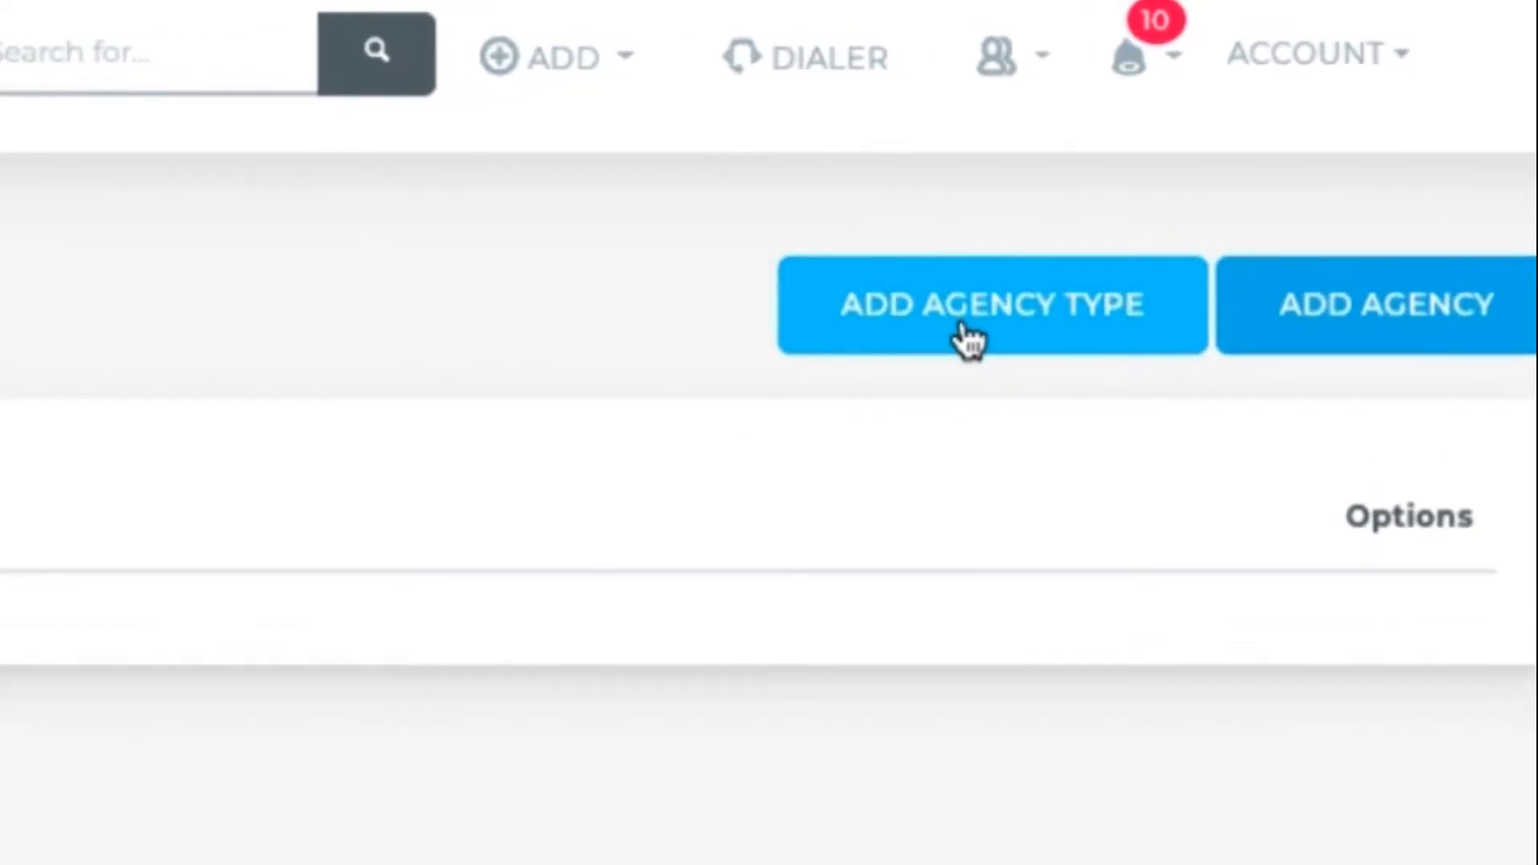
- Create three agency types: FMO, Main Office and Regional Teams
left_click(970, 340)
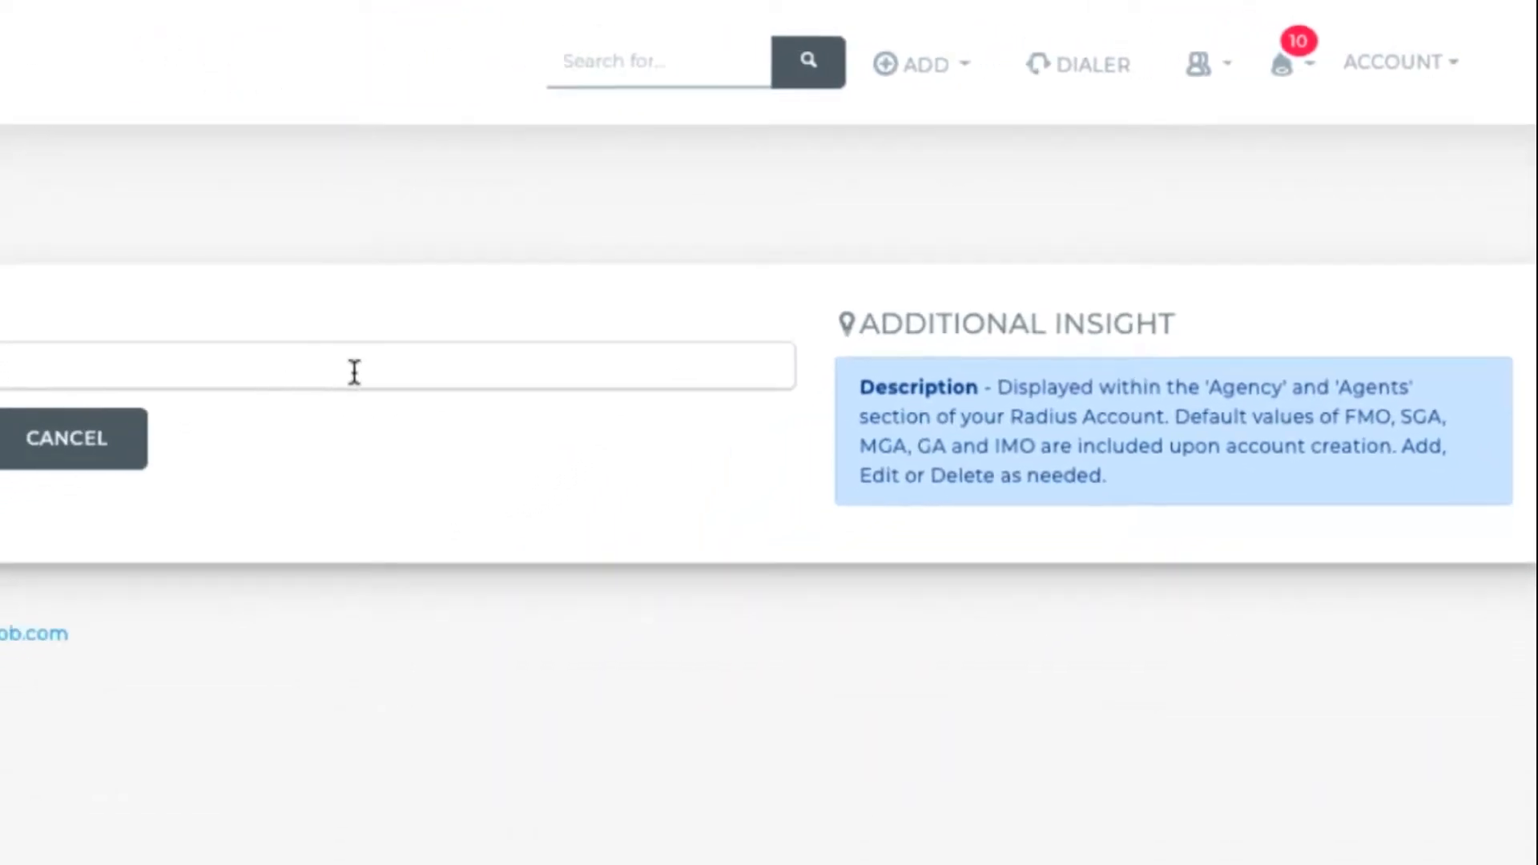
left_click(354, 371)
type("FMO")
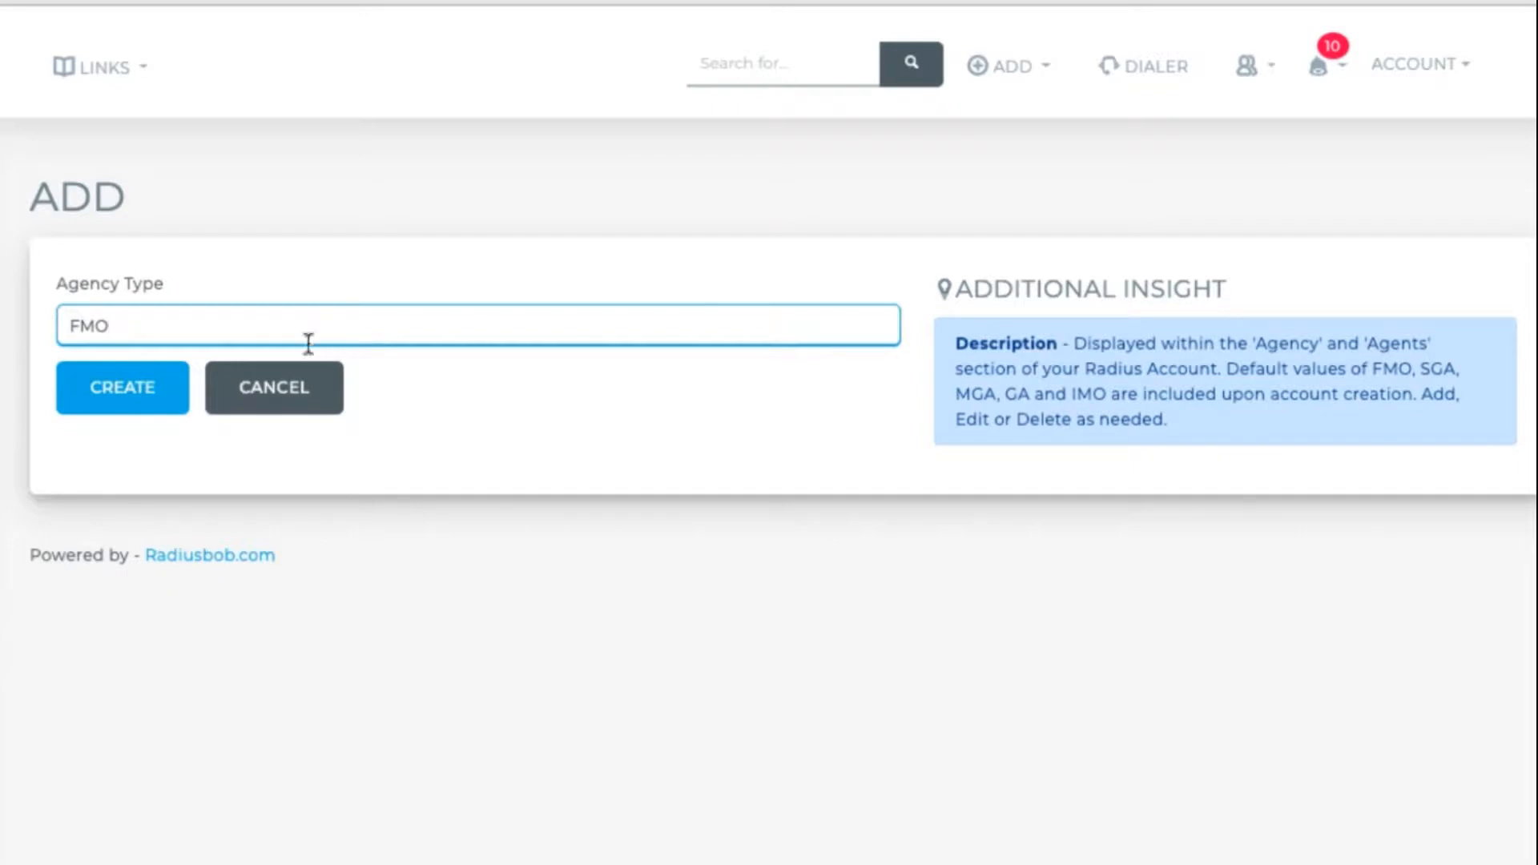
key("Return")
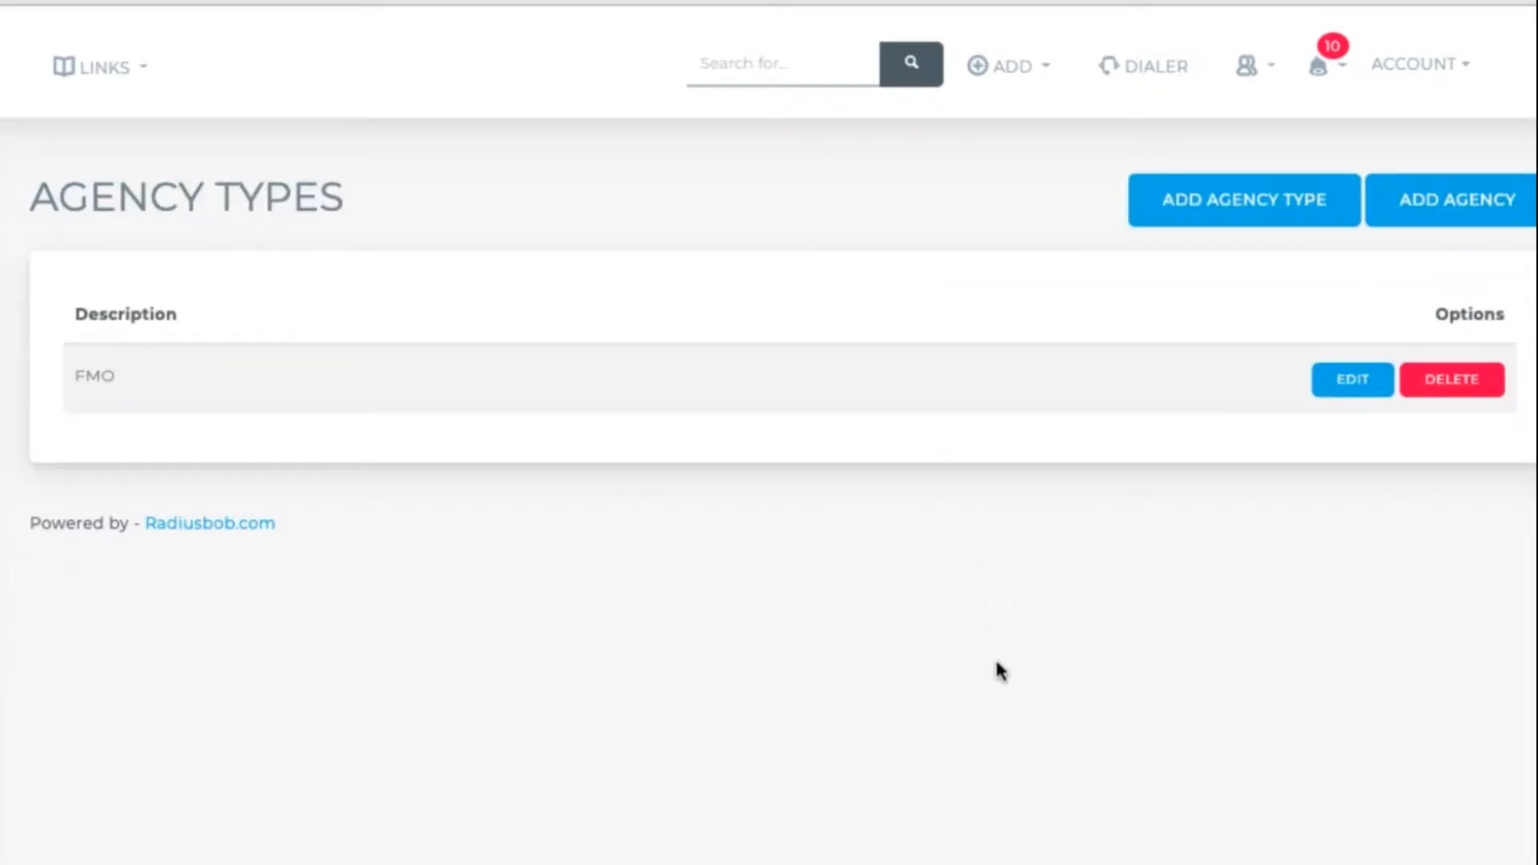
left_click(1292, 216)
left_click(851, 333)
type("Main Office")
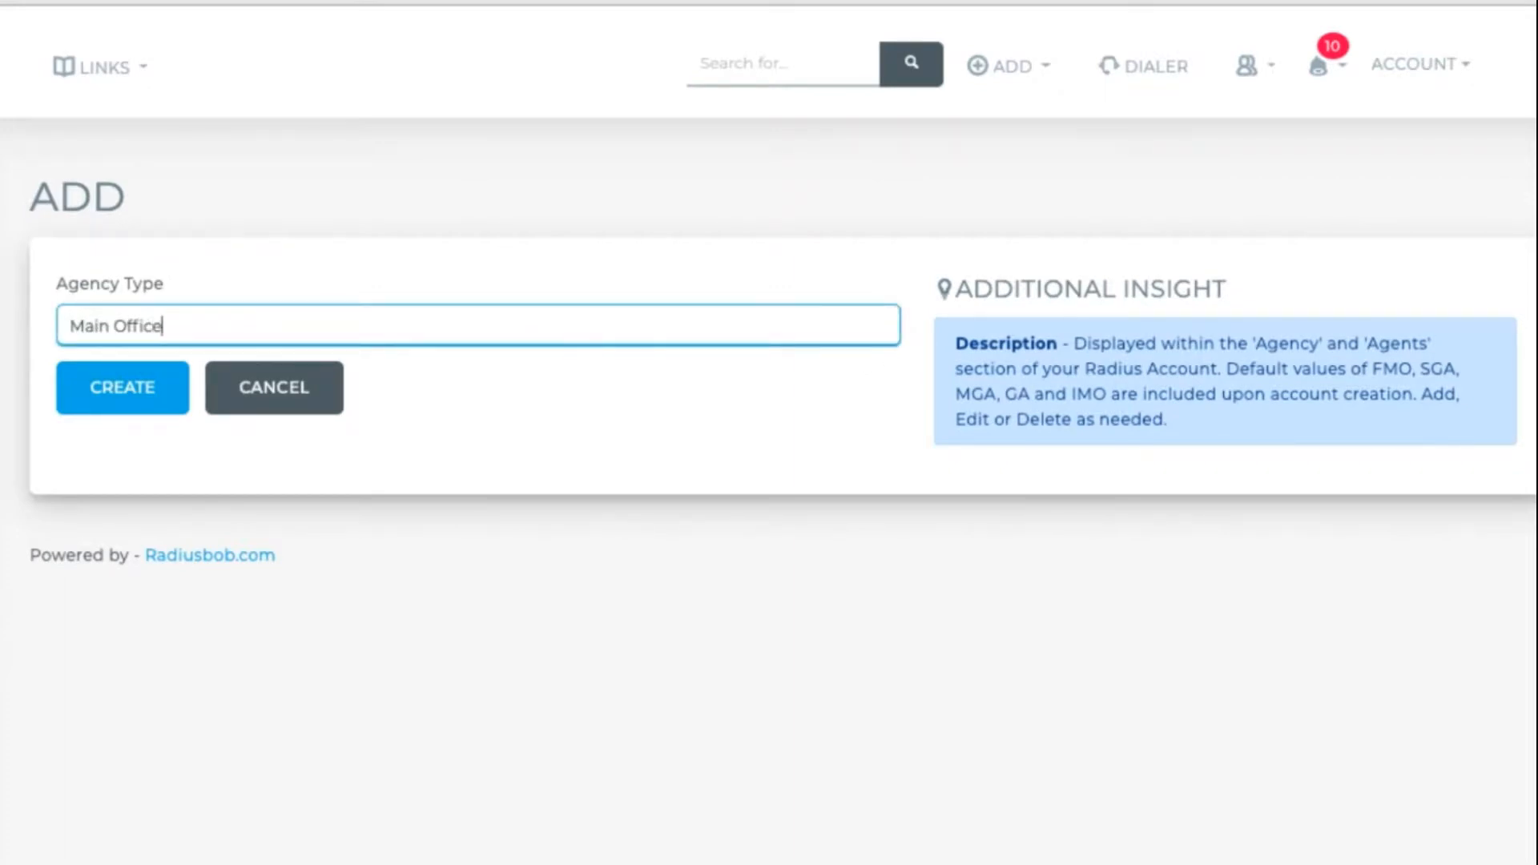
left_click(122, 408)
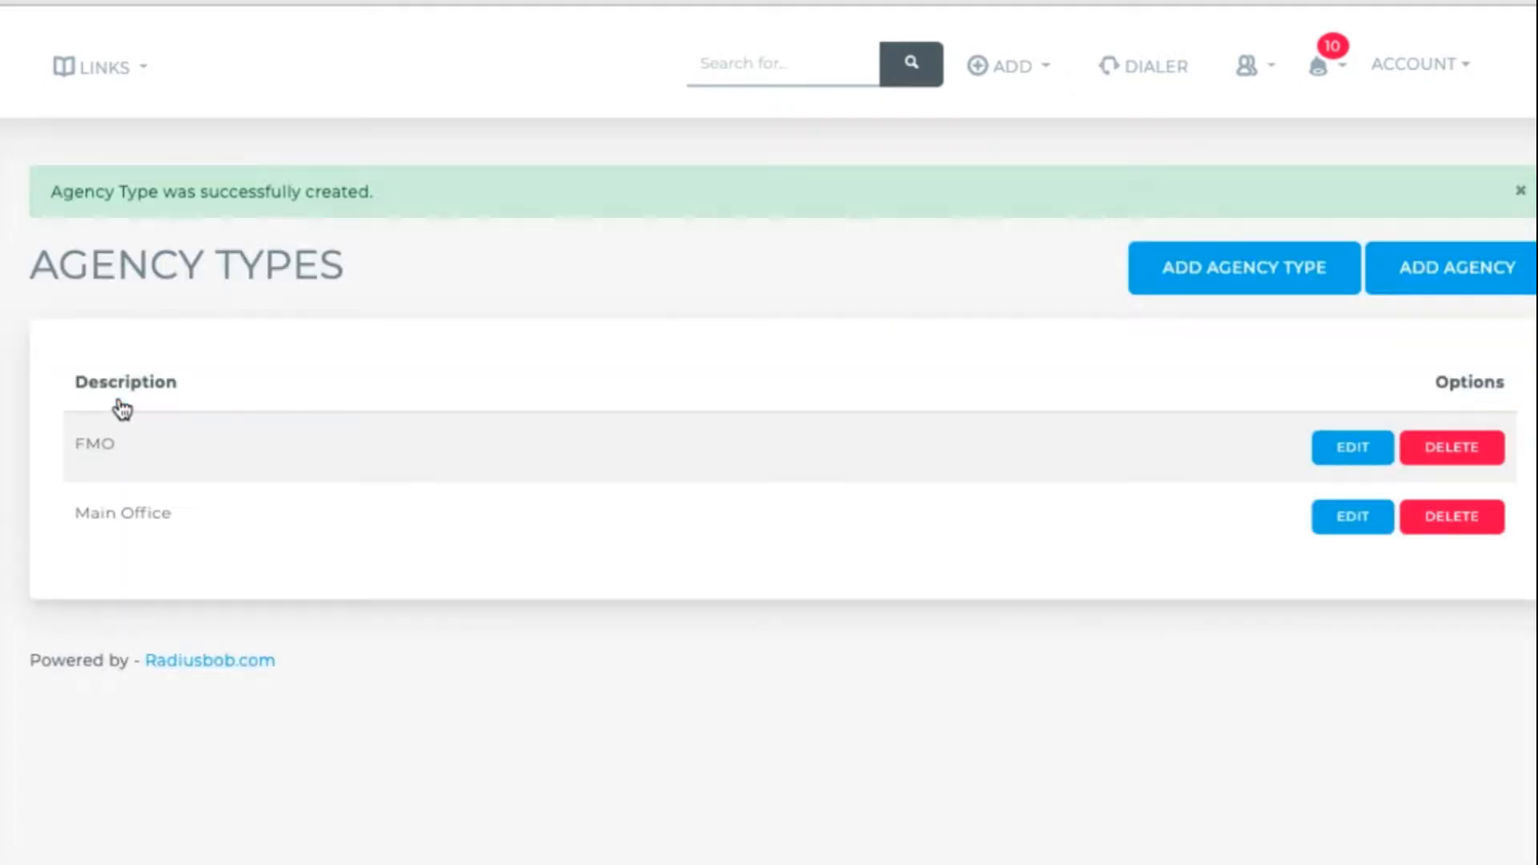
left_click(1254, 293)
left_click(801, 337)
type("Regional Teams")
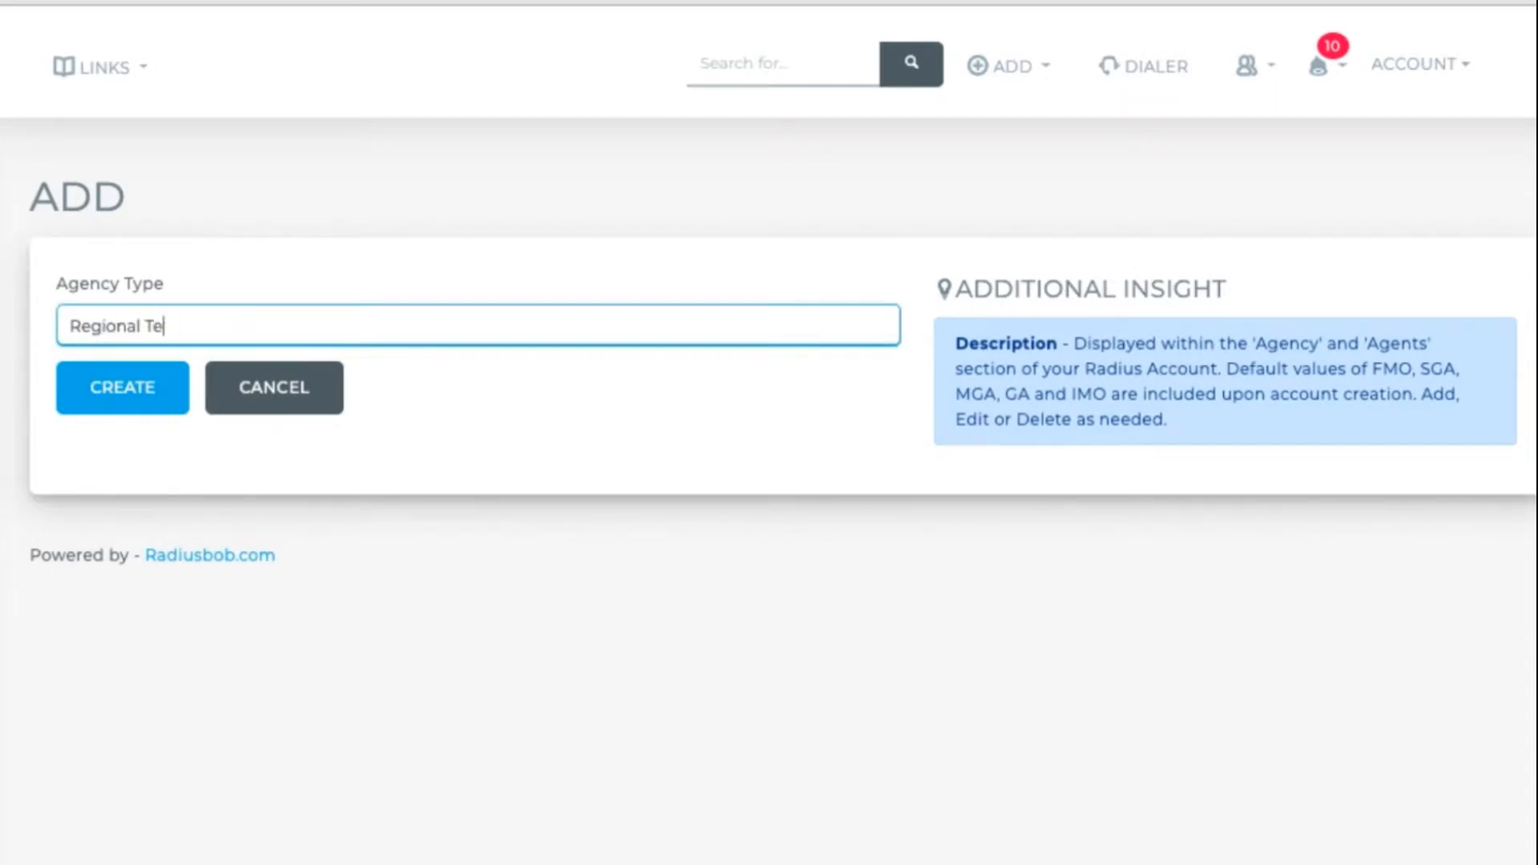
left_click(151, 392)
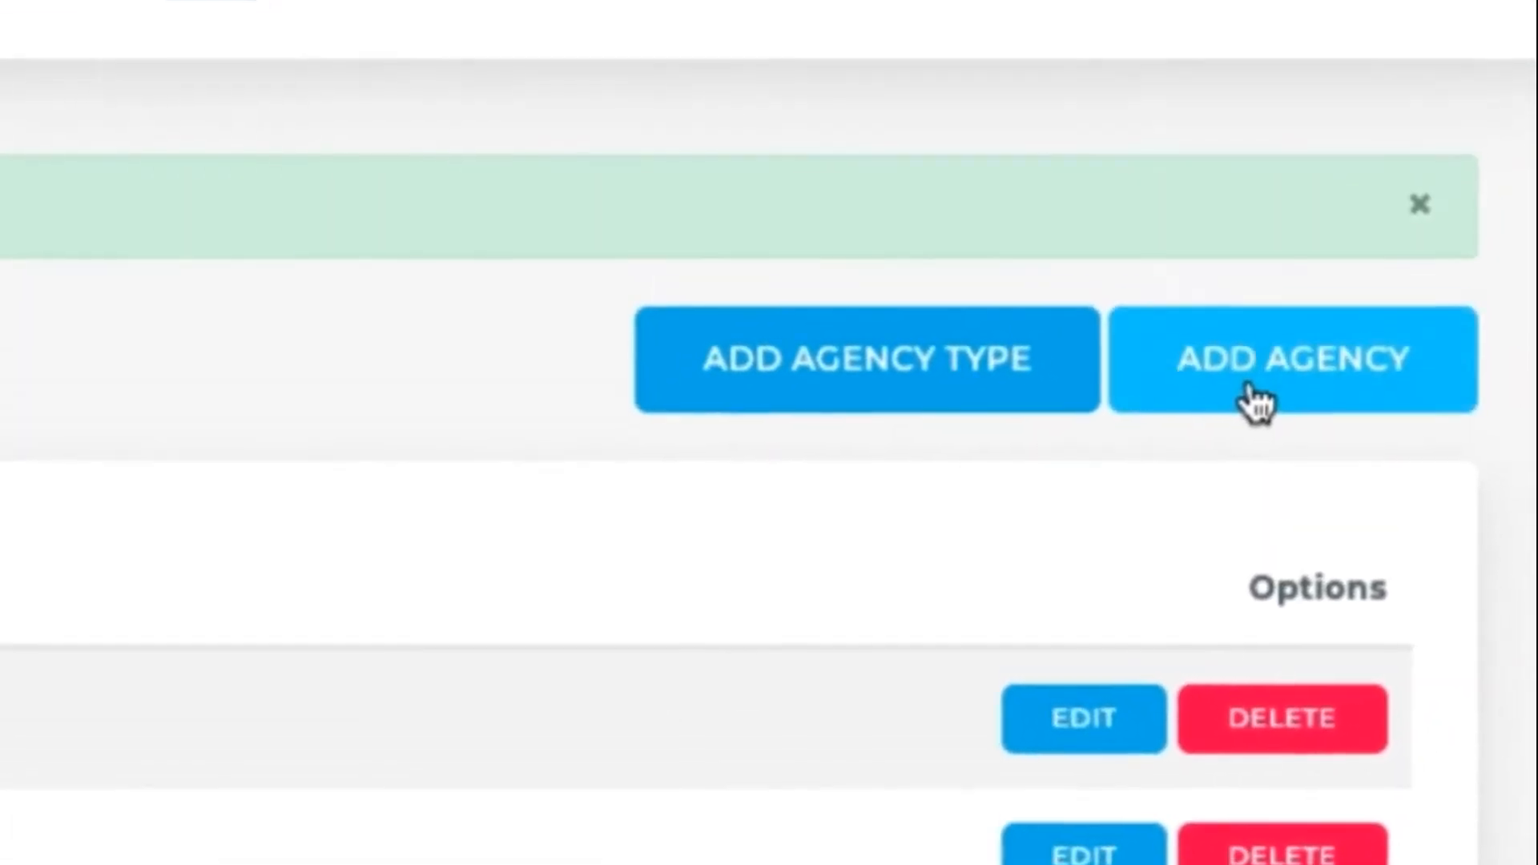
- Go to the Downline Agencies page and start a new agency
left_click(1286, 226)
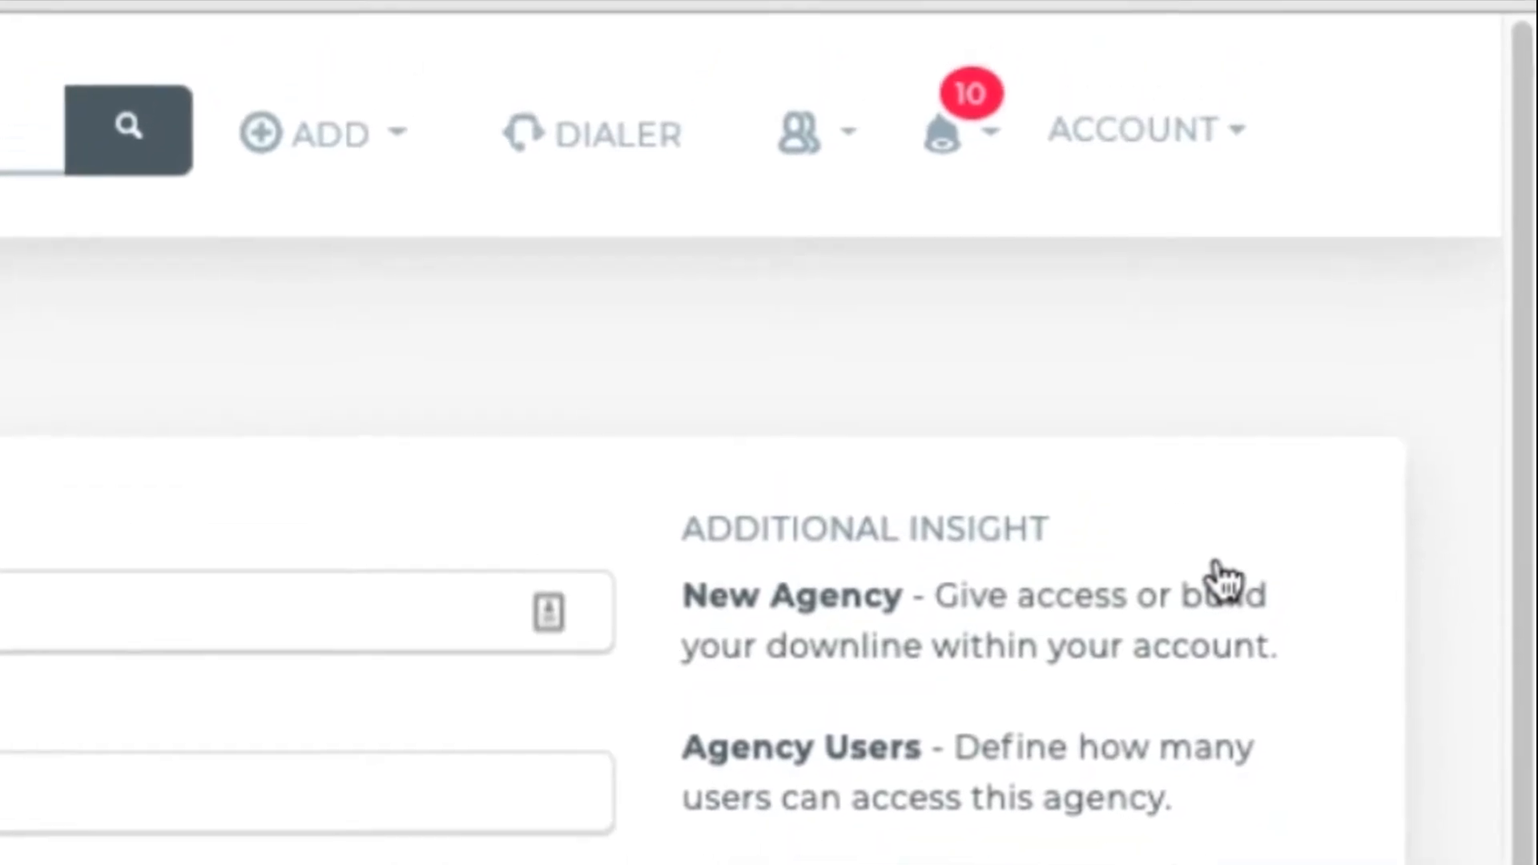
left_click(1210, 135)
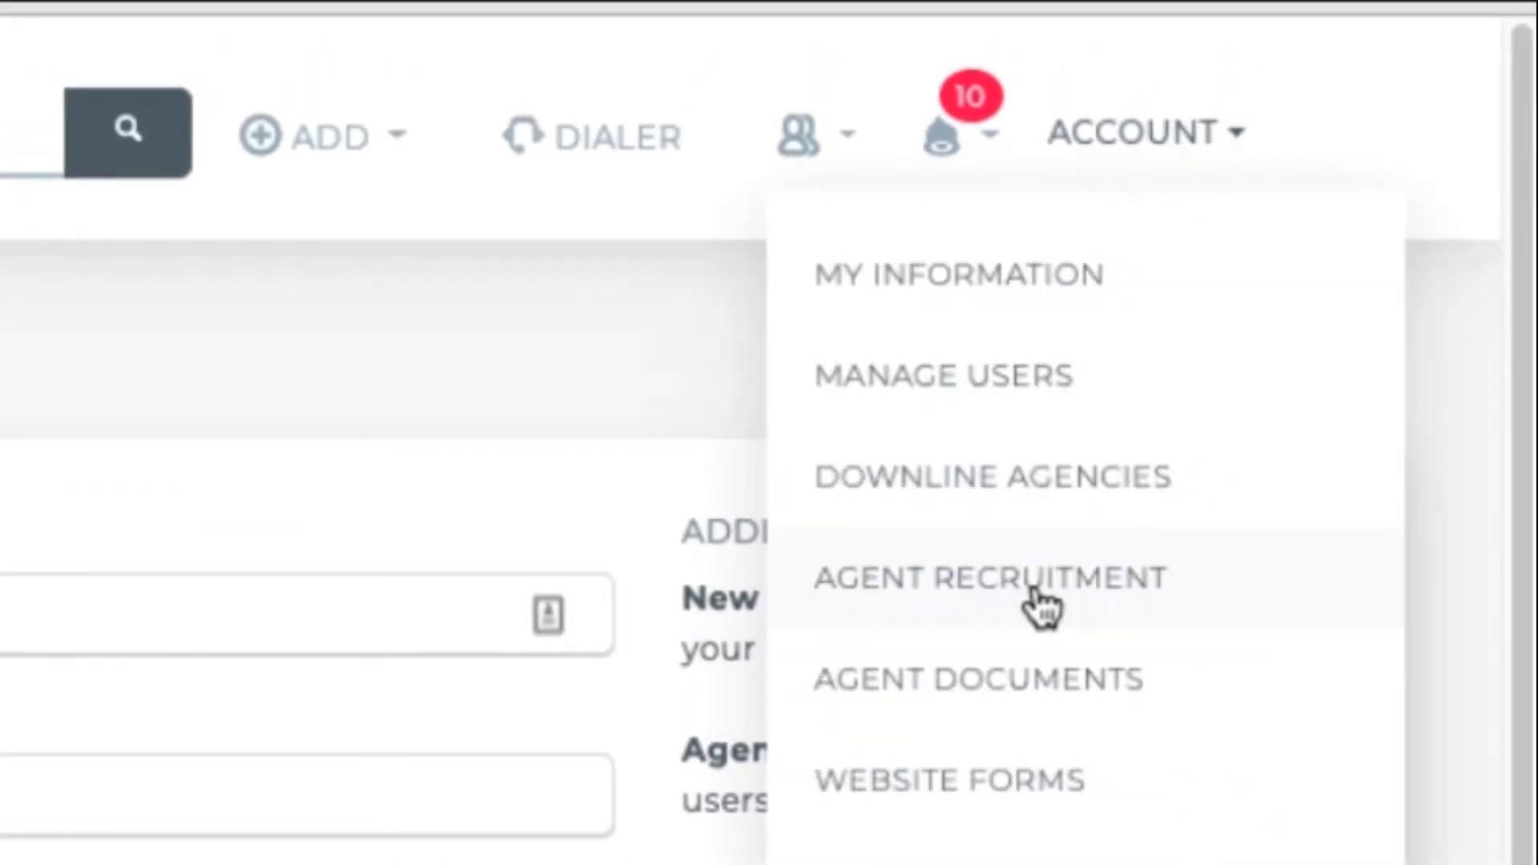
left_click(1026, 477)
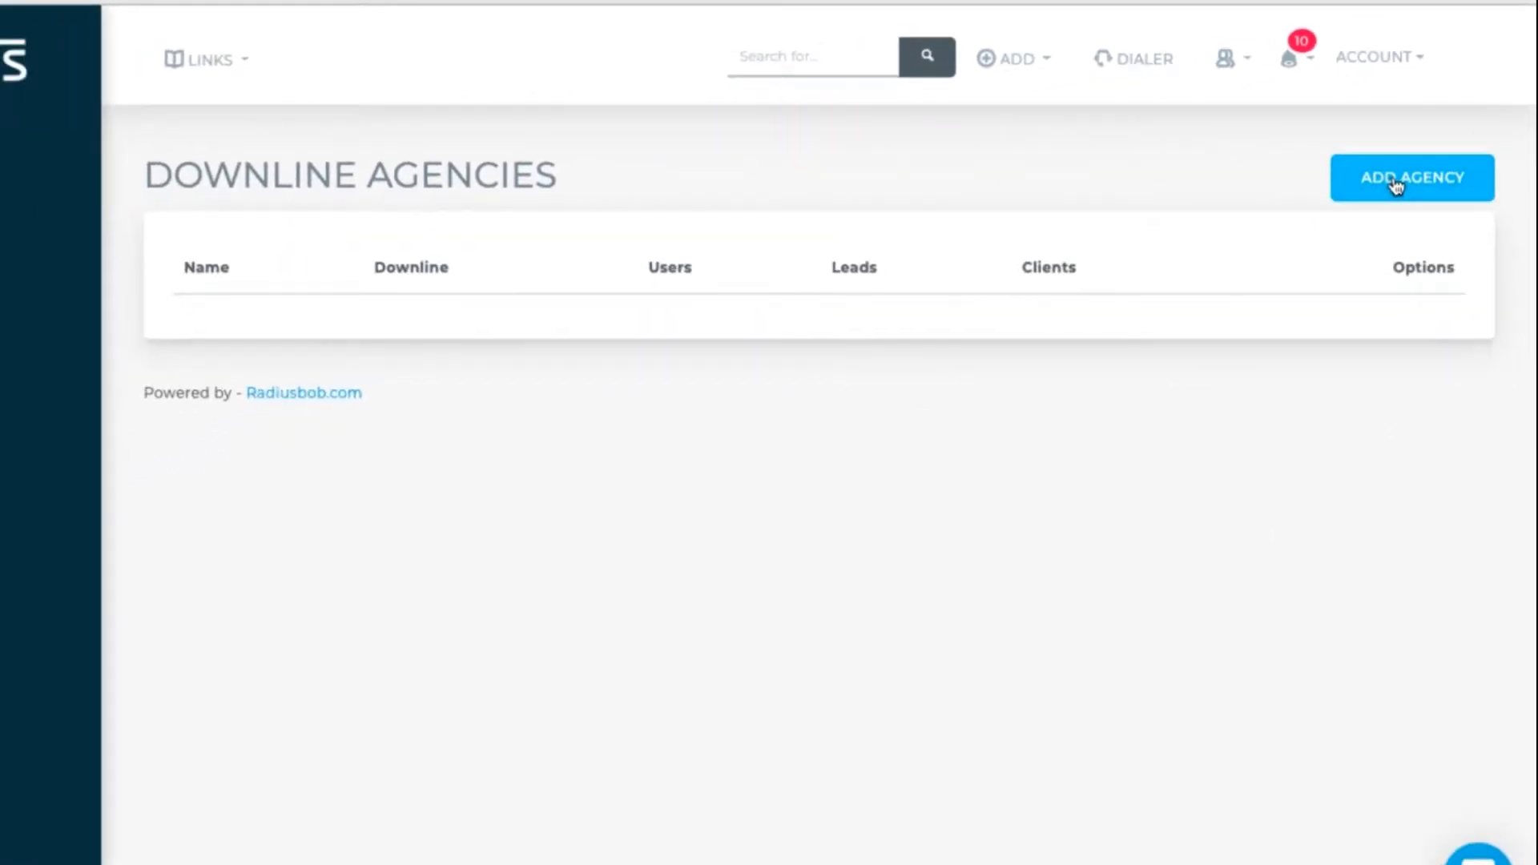
left_click(1394, 184)
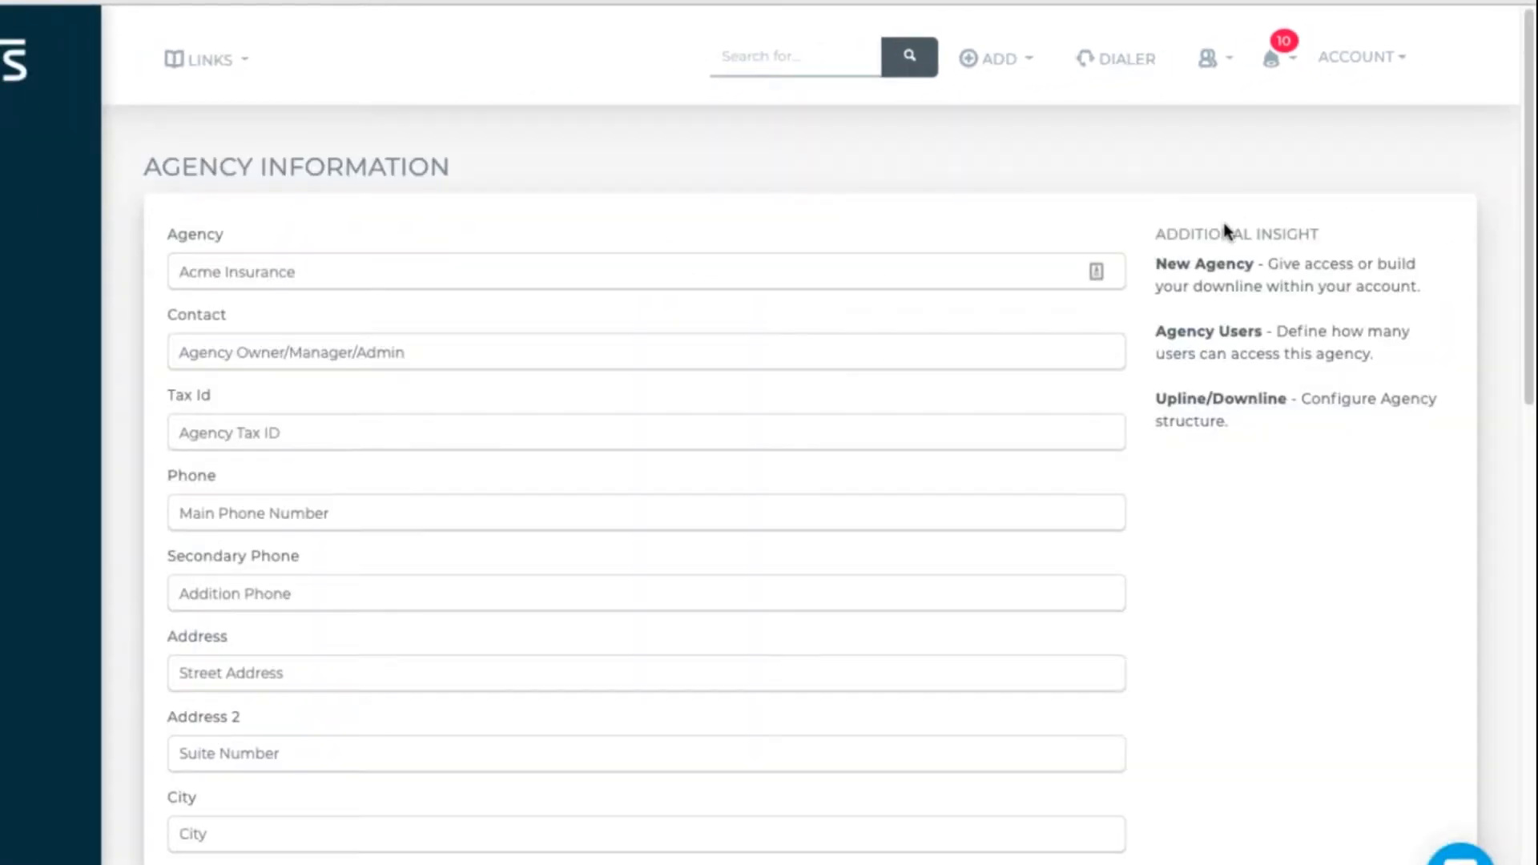
- Enter agency name 'Circle Insurance Group' with the contact's name and phone number
left_click(1005, 266)
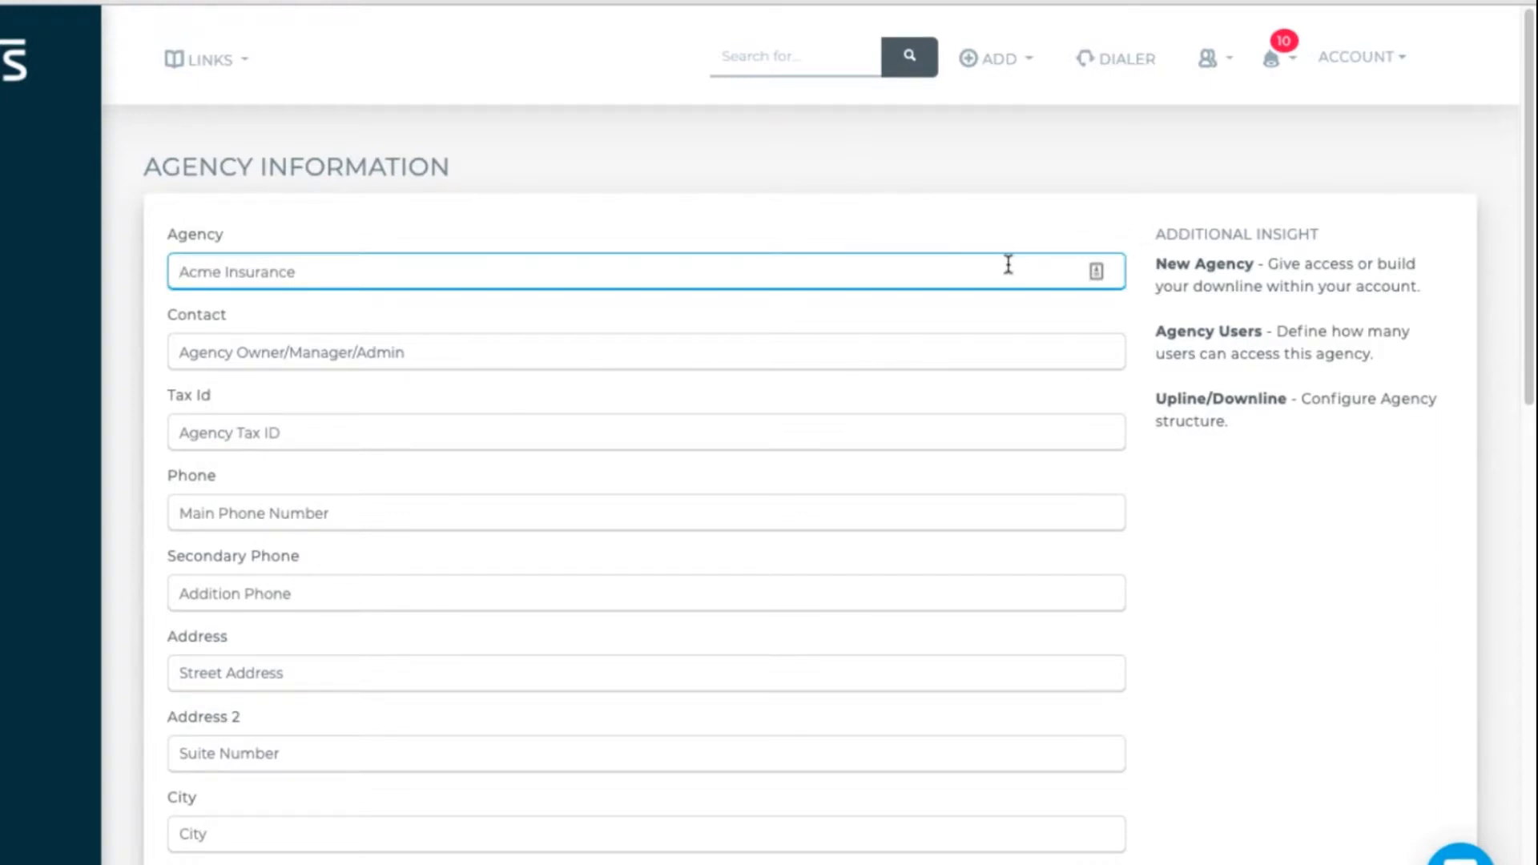
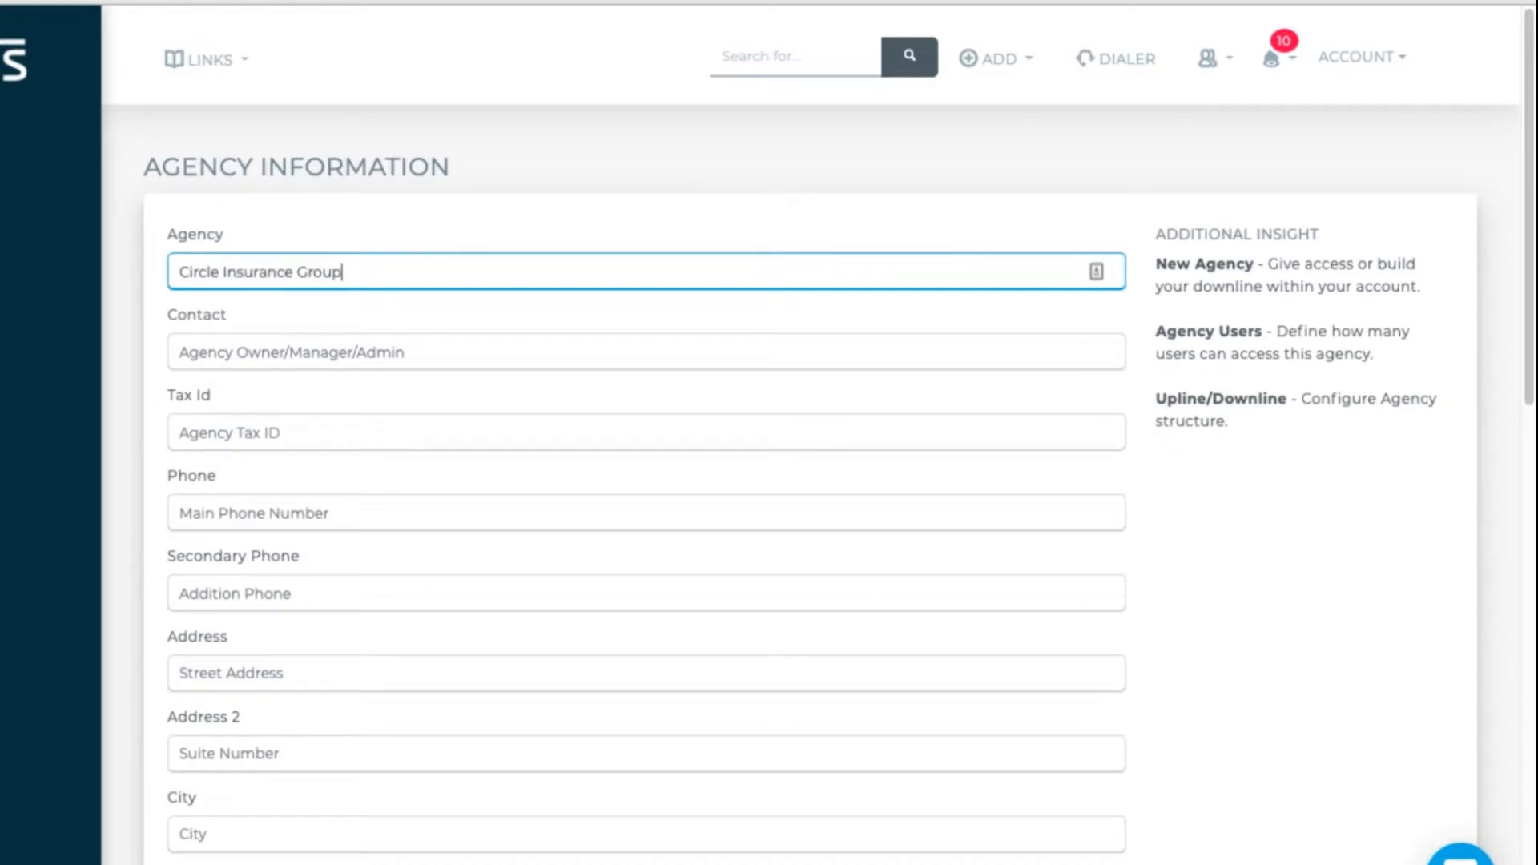
key("Tab")
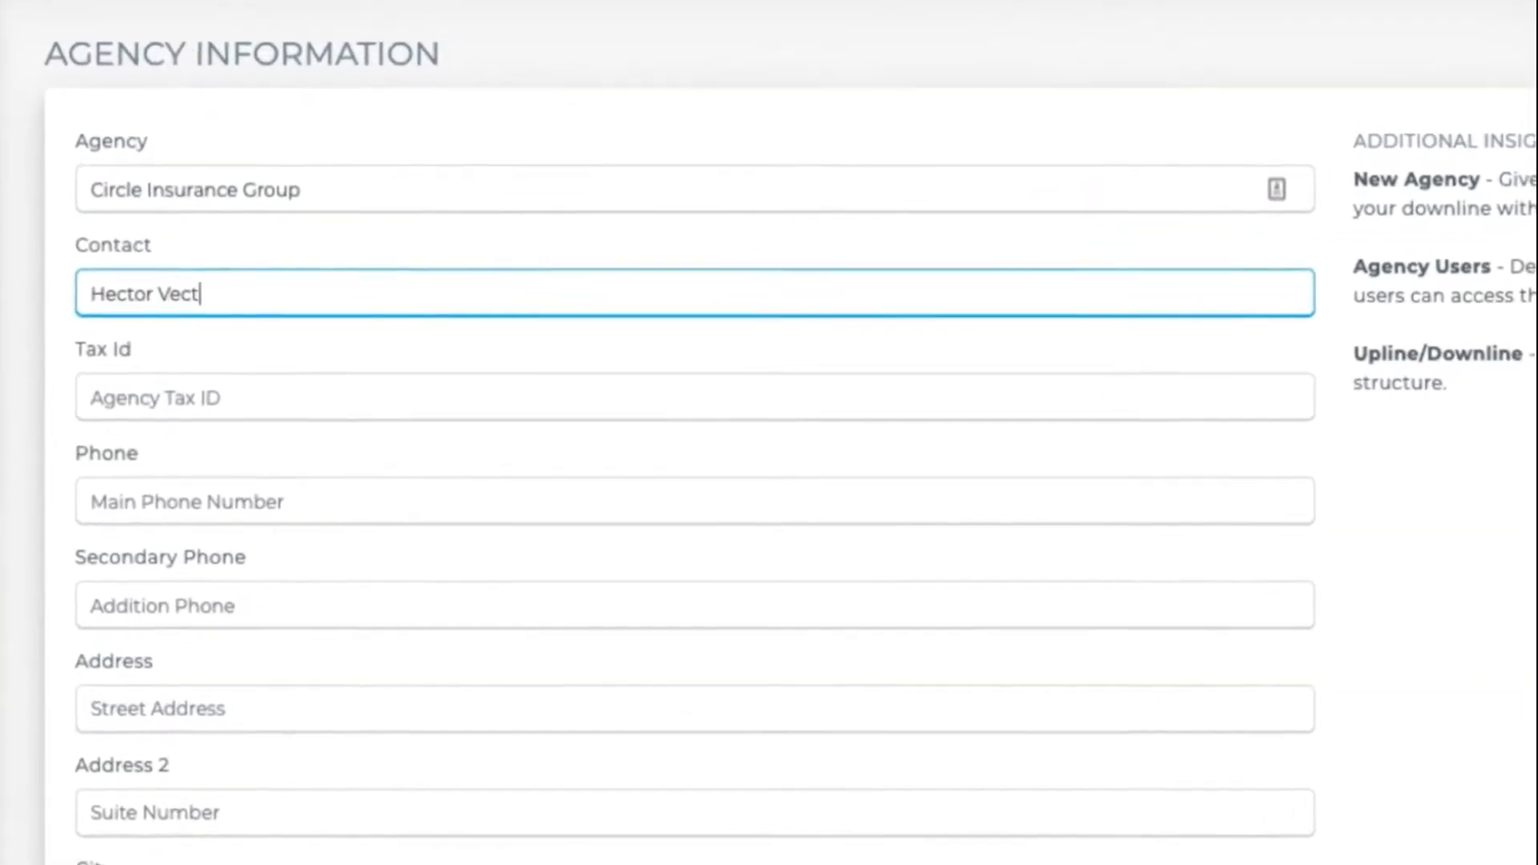
key("Tab")
key("Tab")
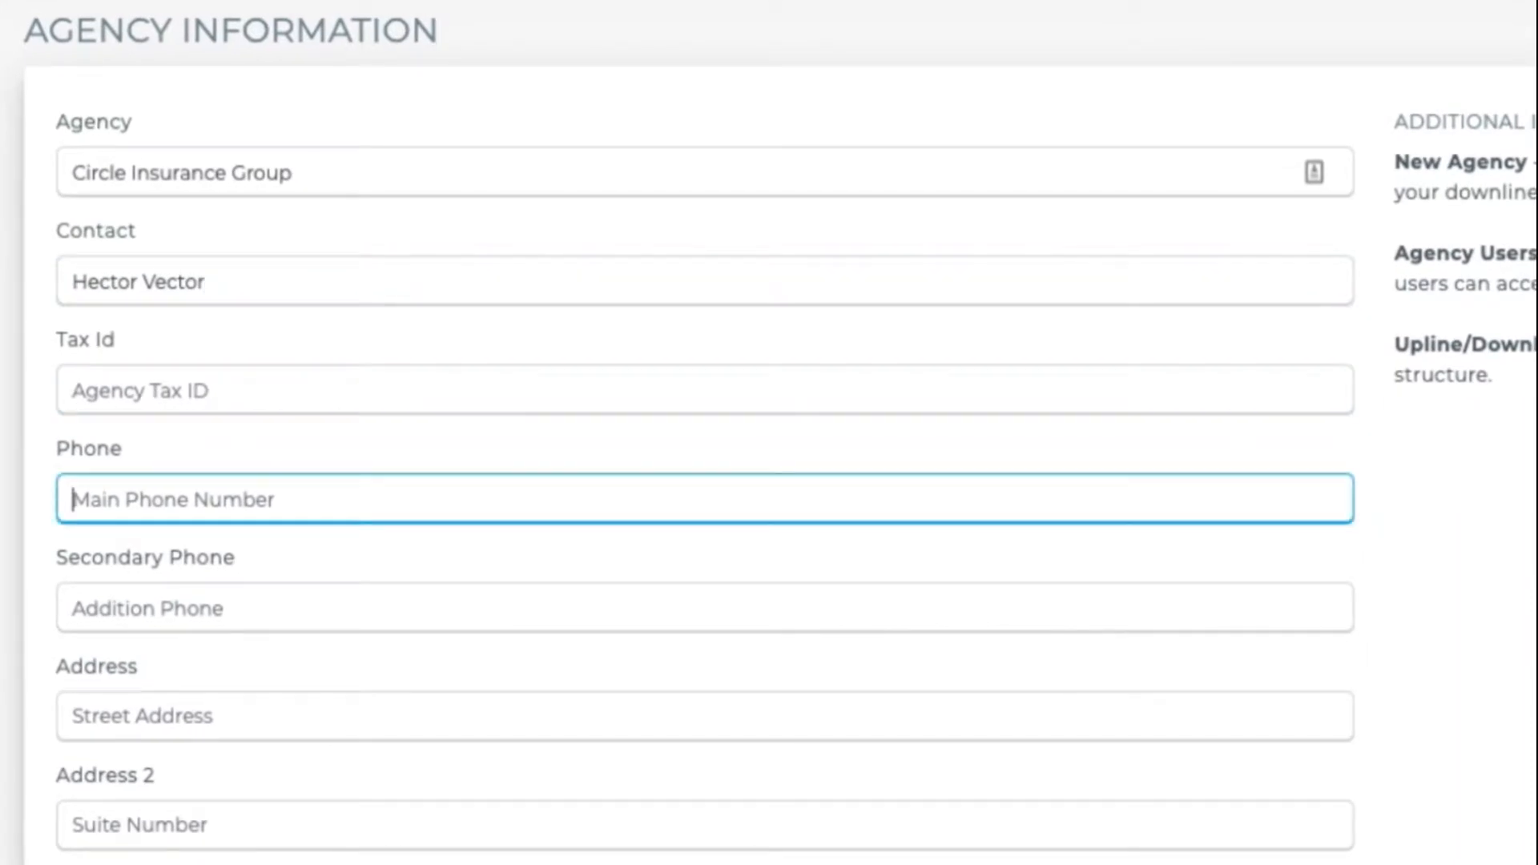
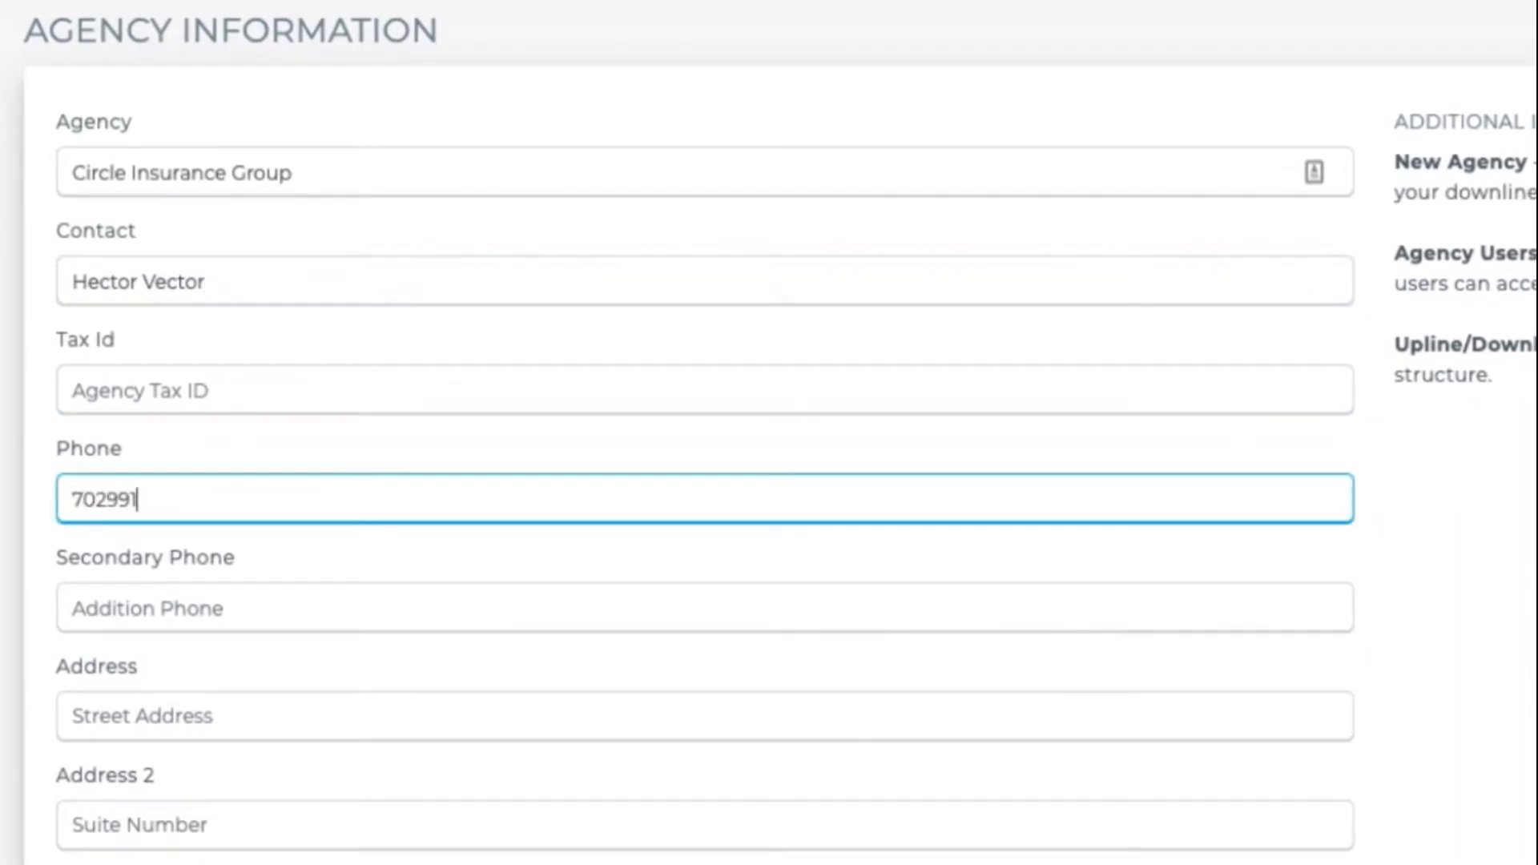
key("Tab")
key("Tab")
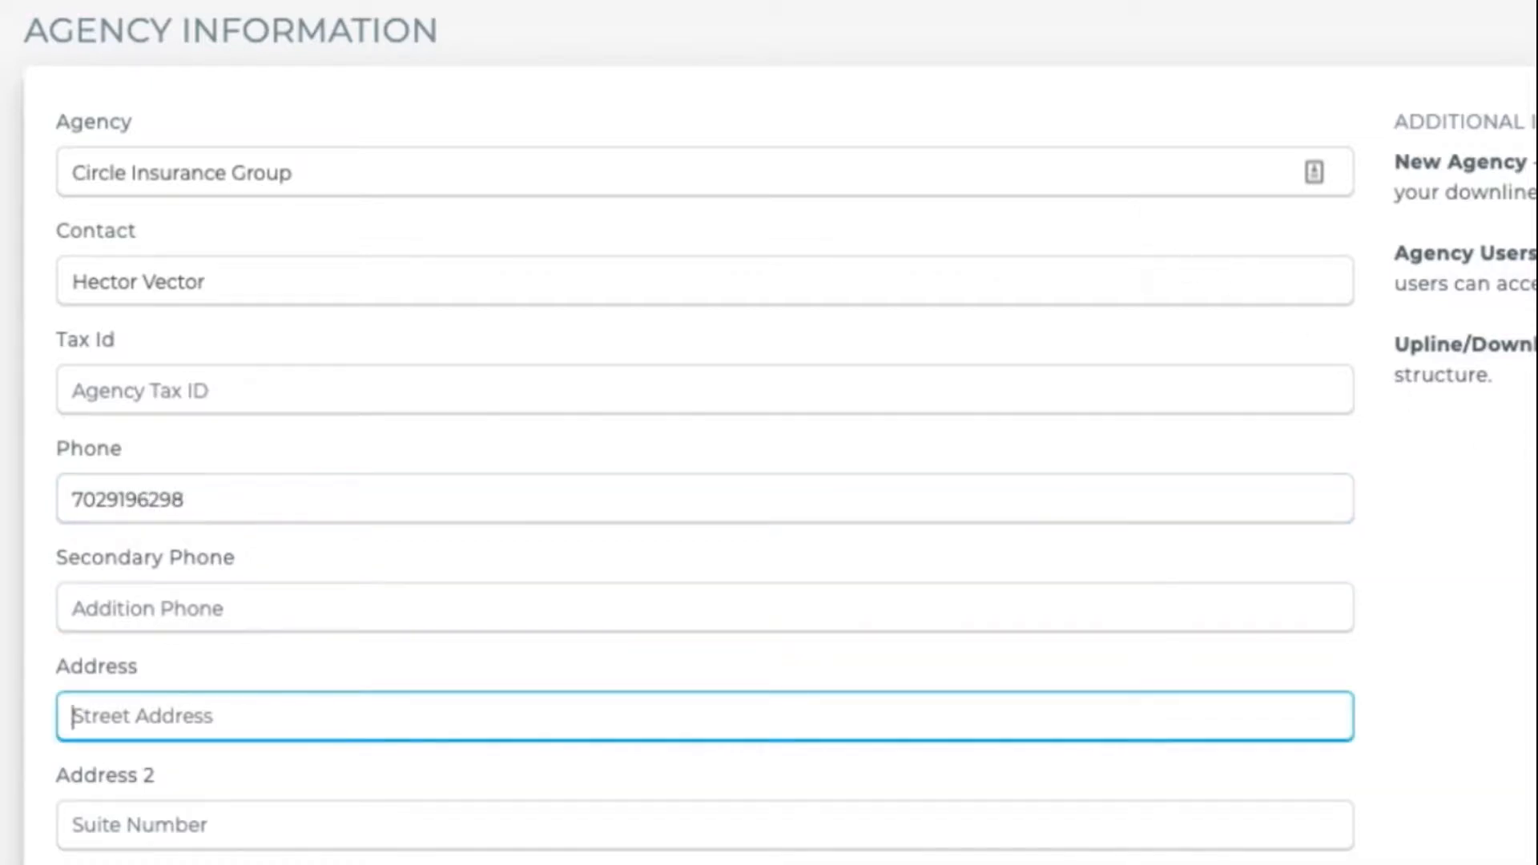
- Fill in the agency's email address
scroll(769, 433, "down", 1)
scroll(769, 432, "down", 6)
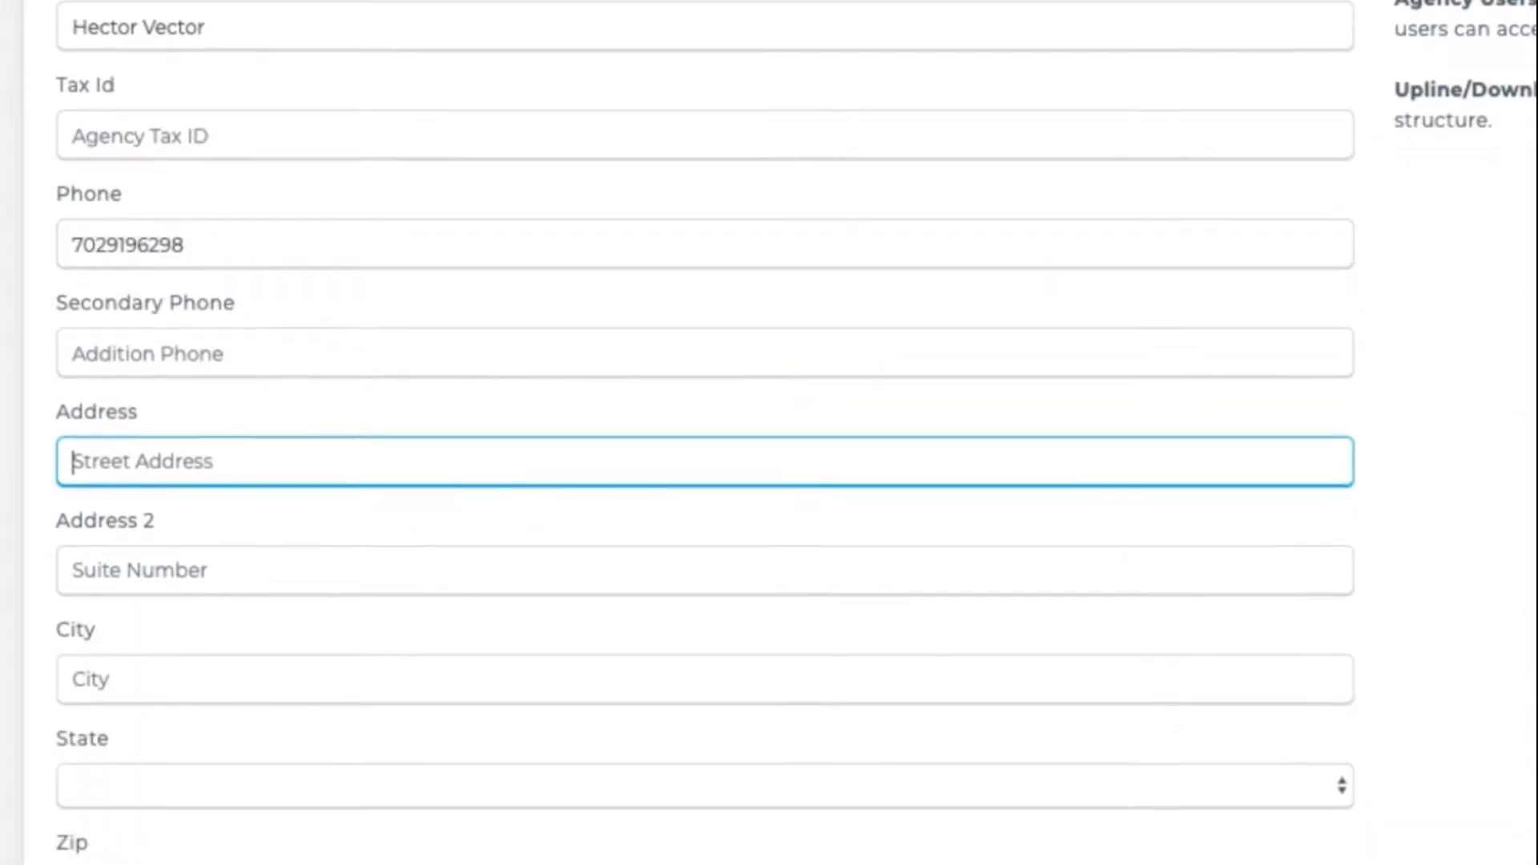
left_click(799, 811)
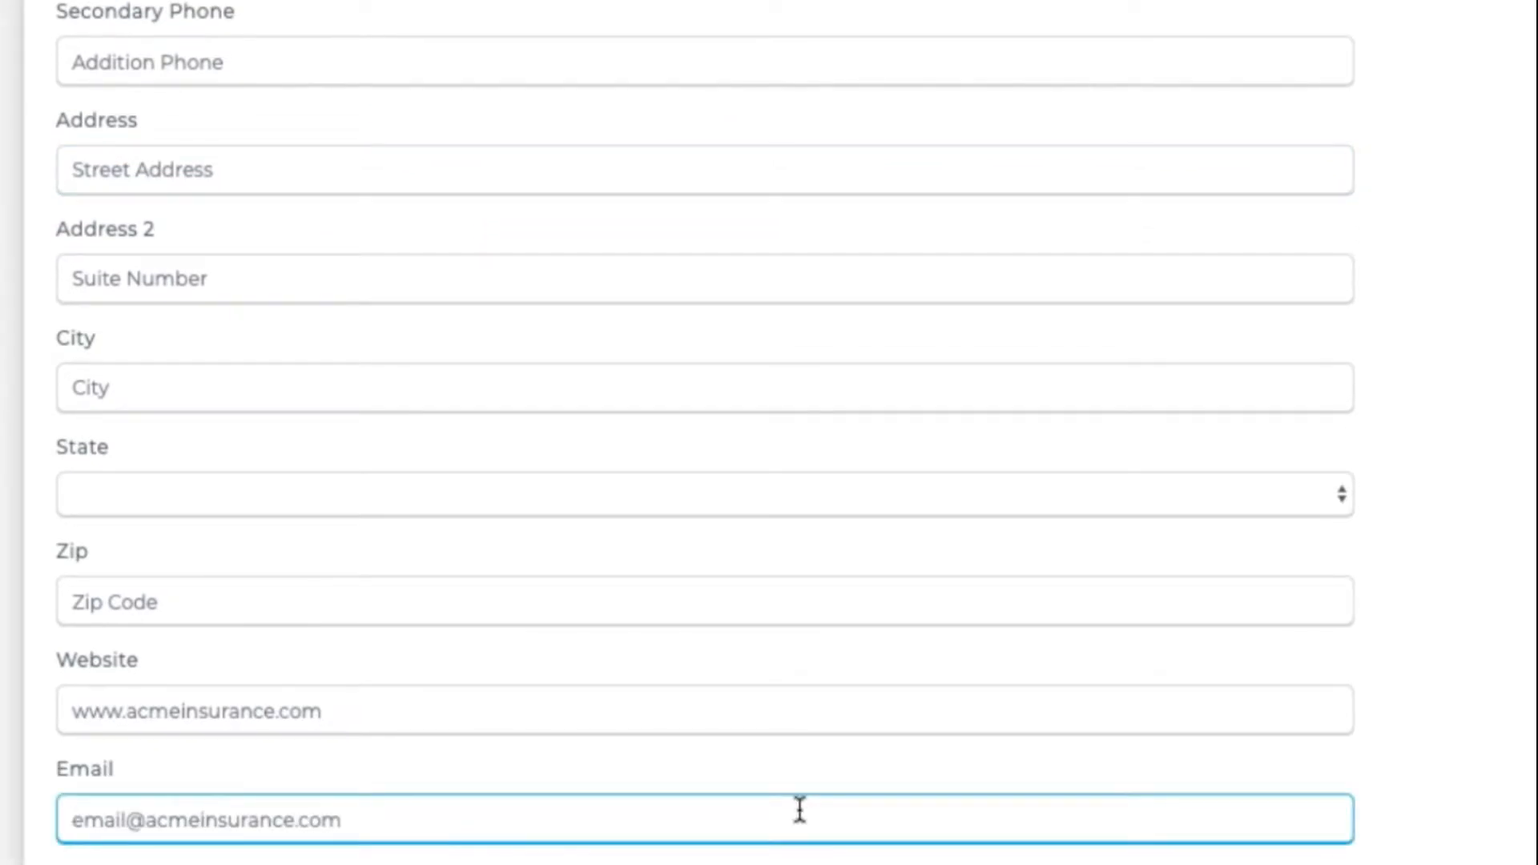
type("email@email.com")
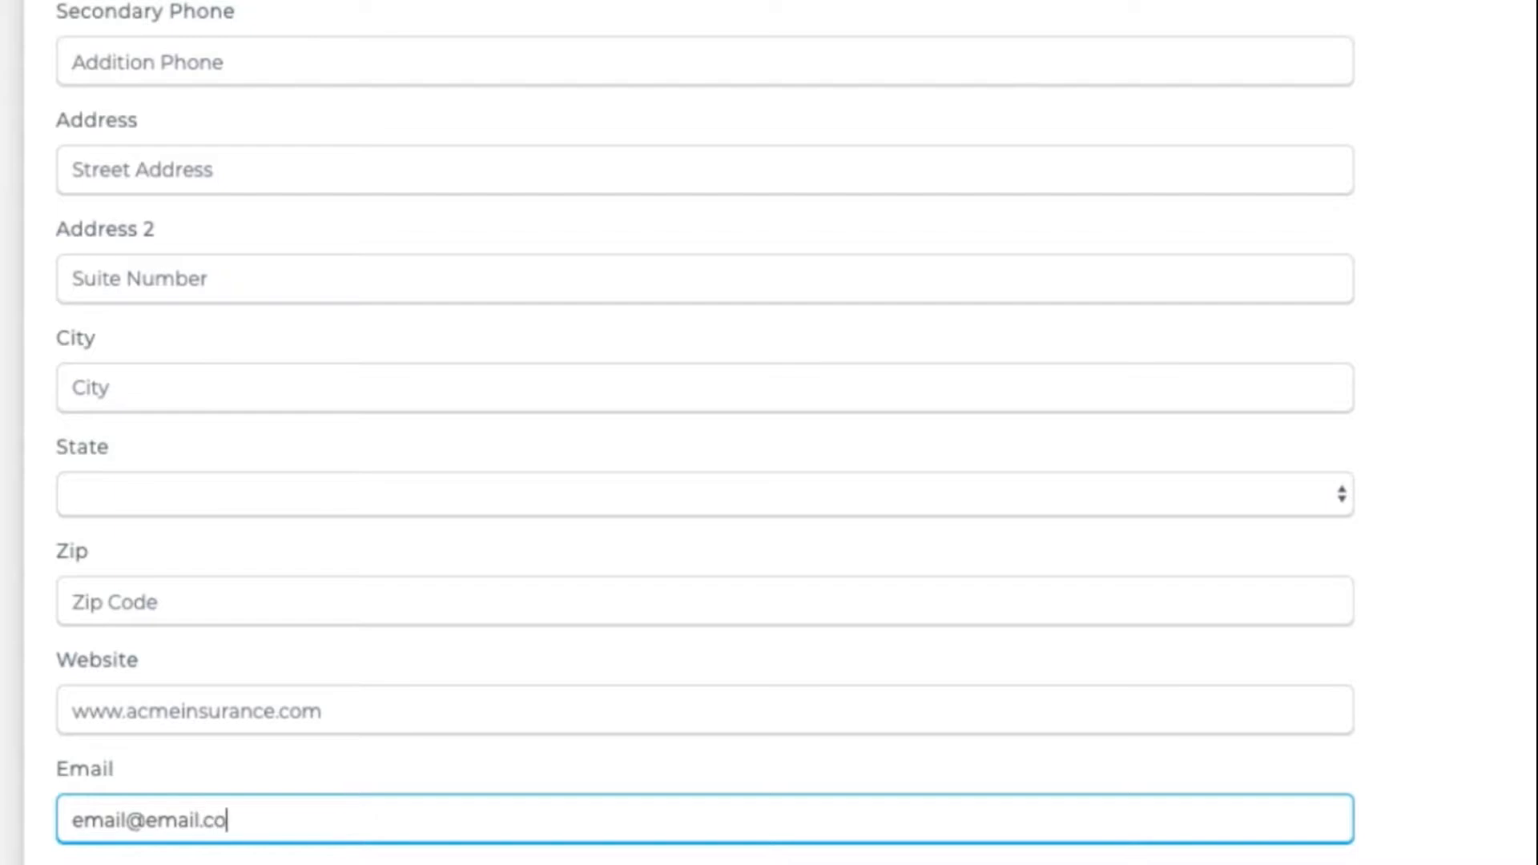
scroll(769, 433, "down", 8)
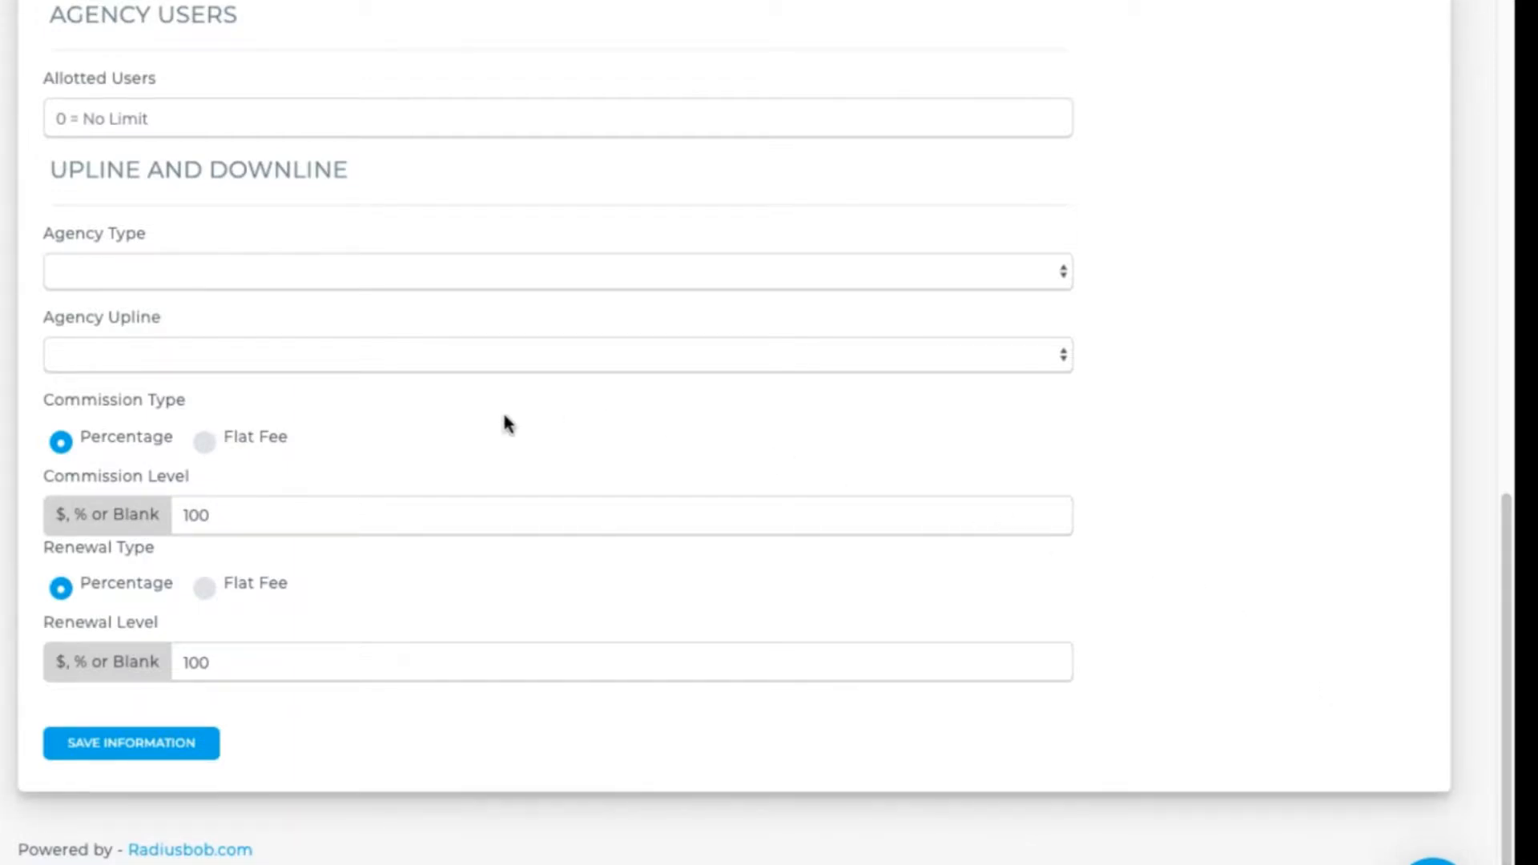
- Set 0 allotted users, agency type Main Office, and leave the upline empty
left_click(214, 125)
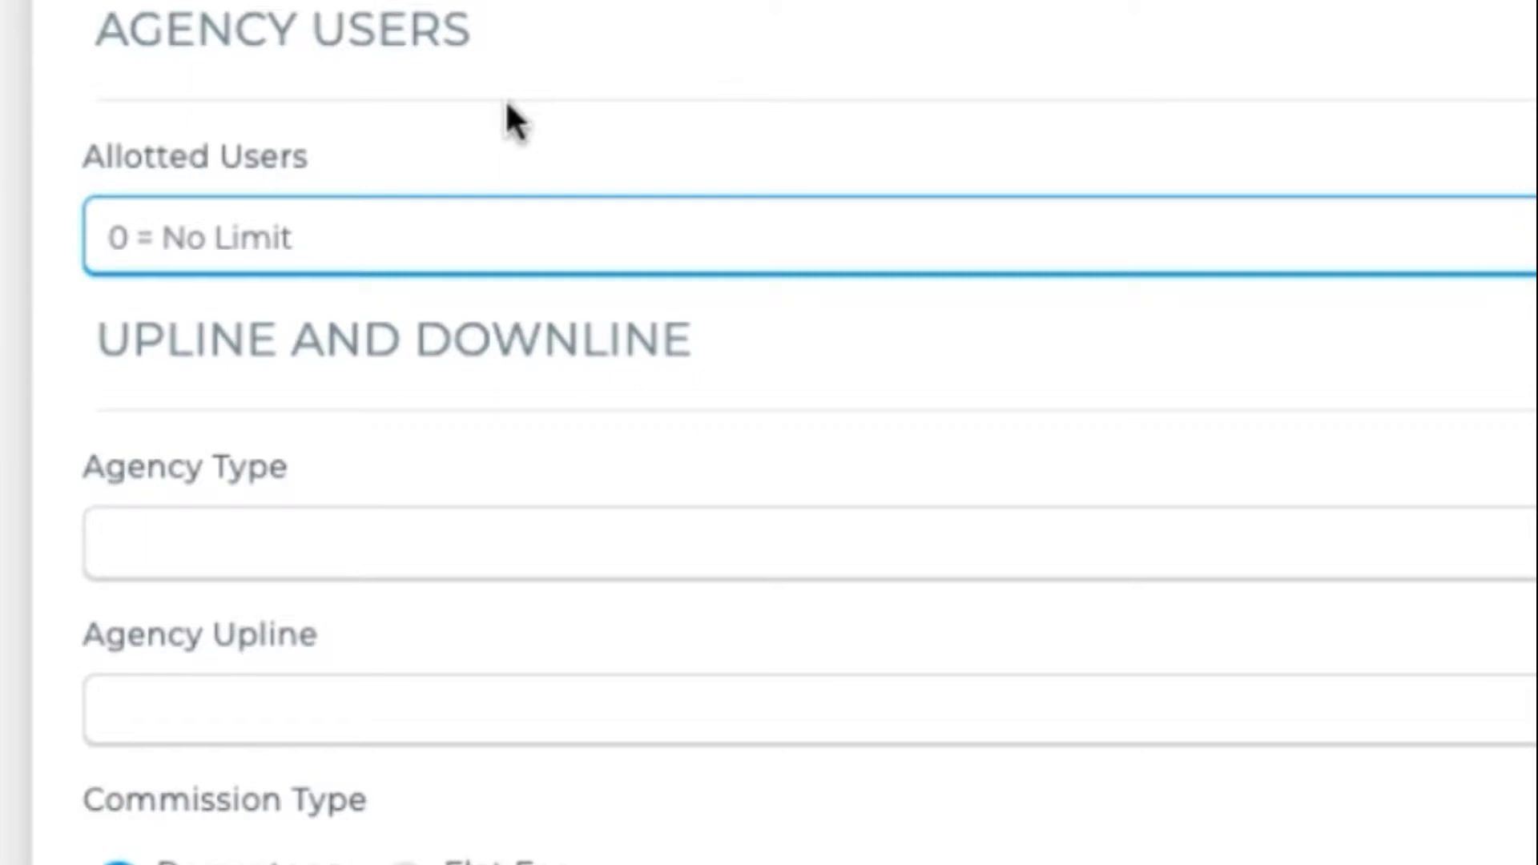
type("0")
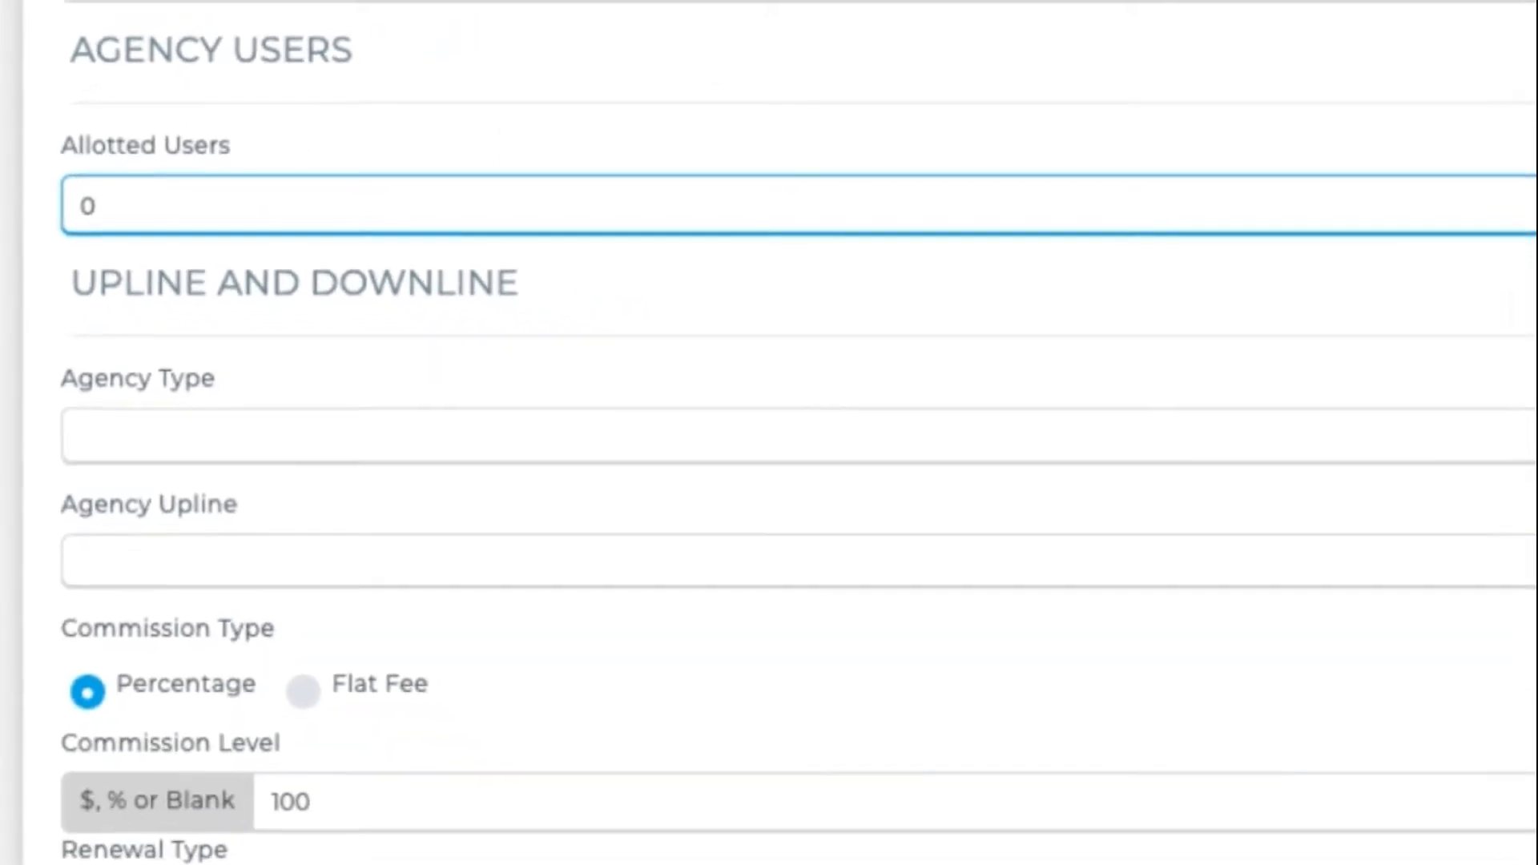
left_click(143, 346)
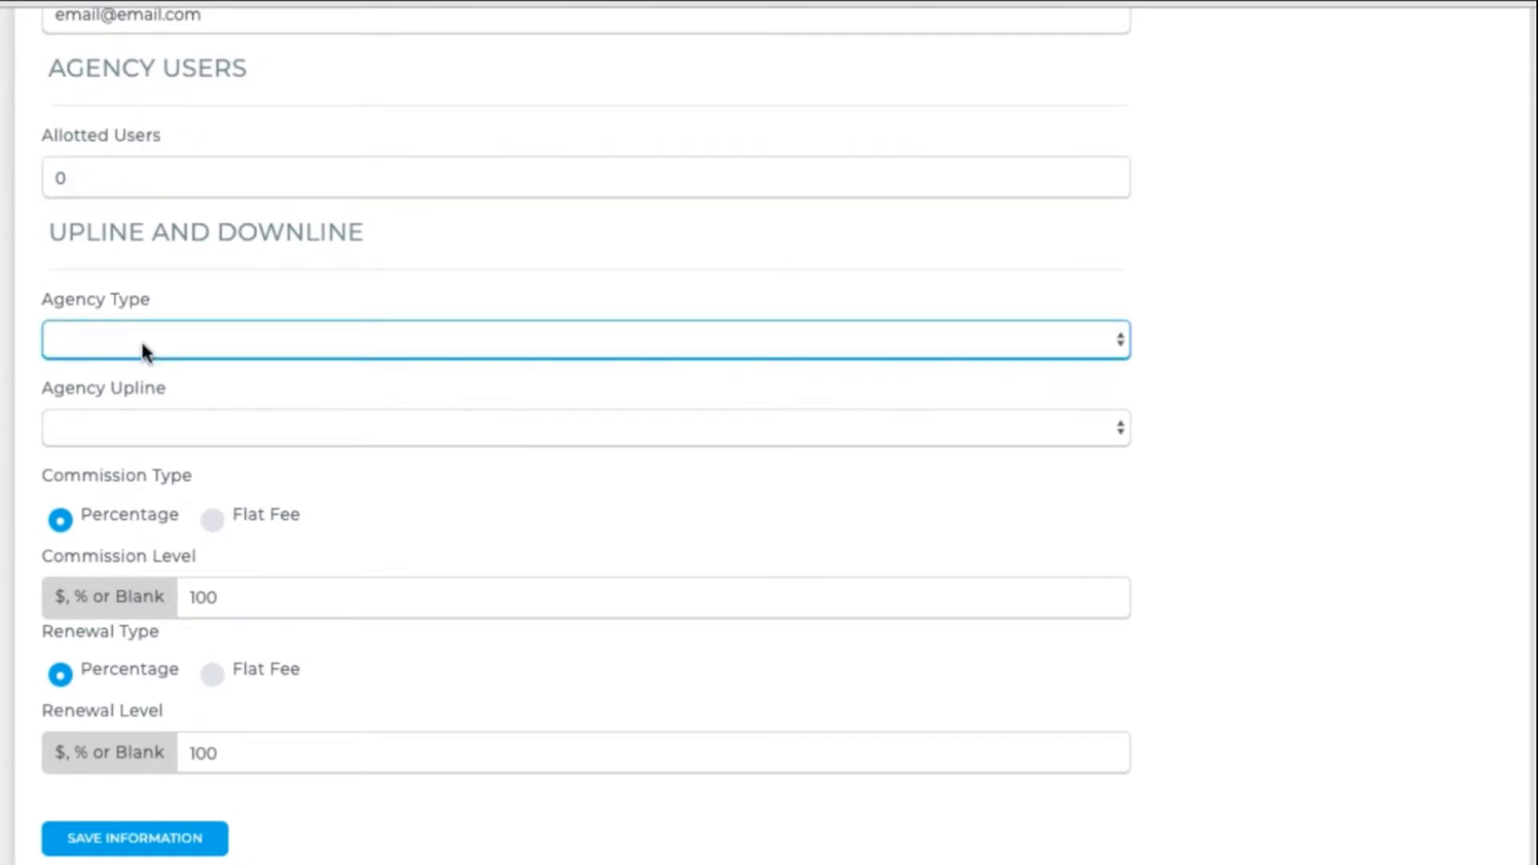
left_click(141, 338)
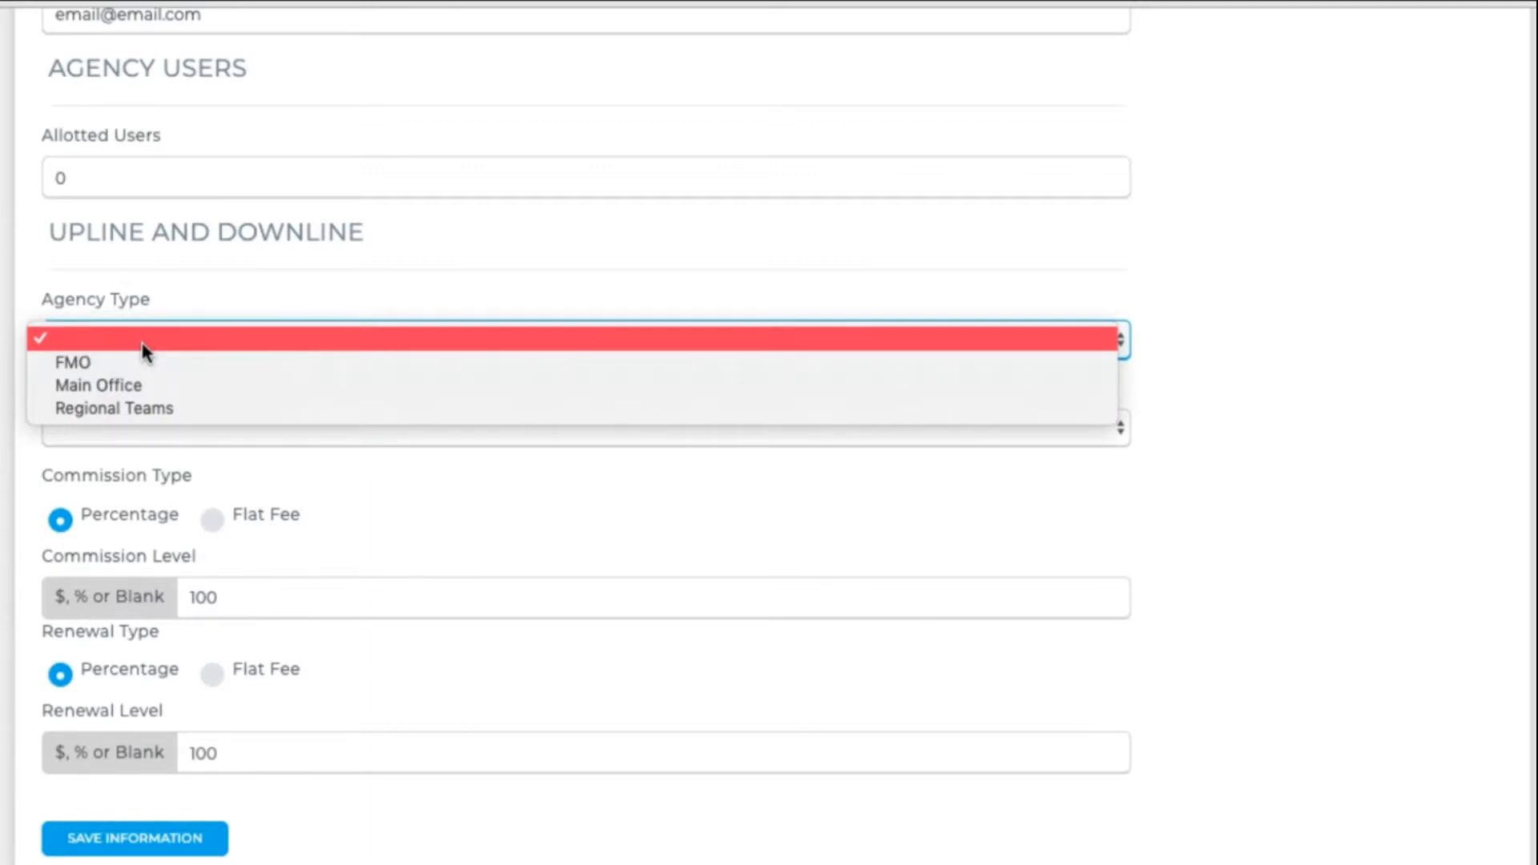
left_click(149, 386)
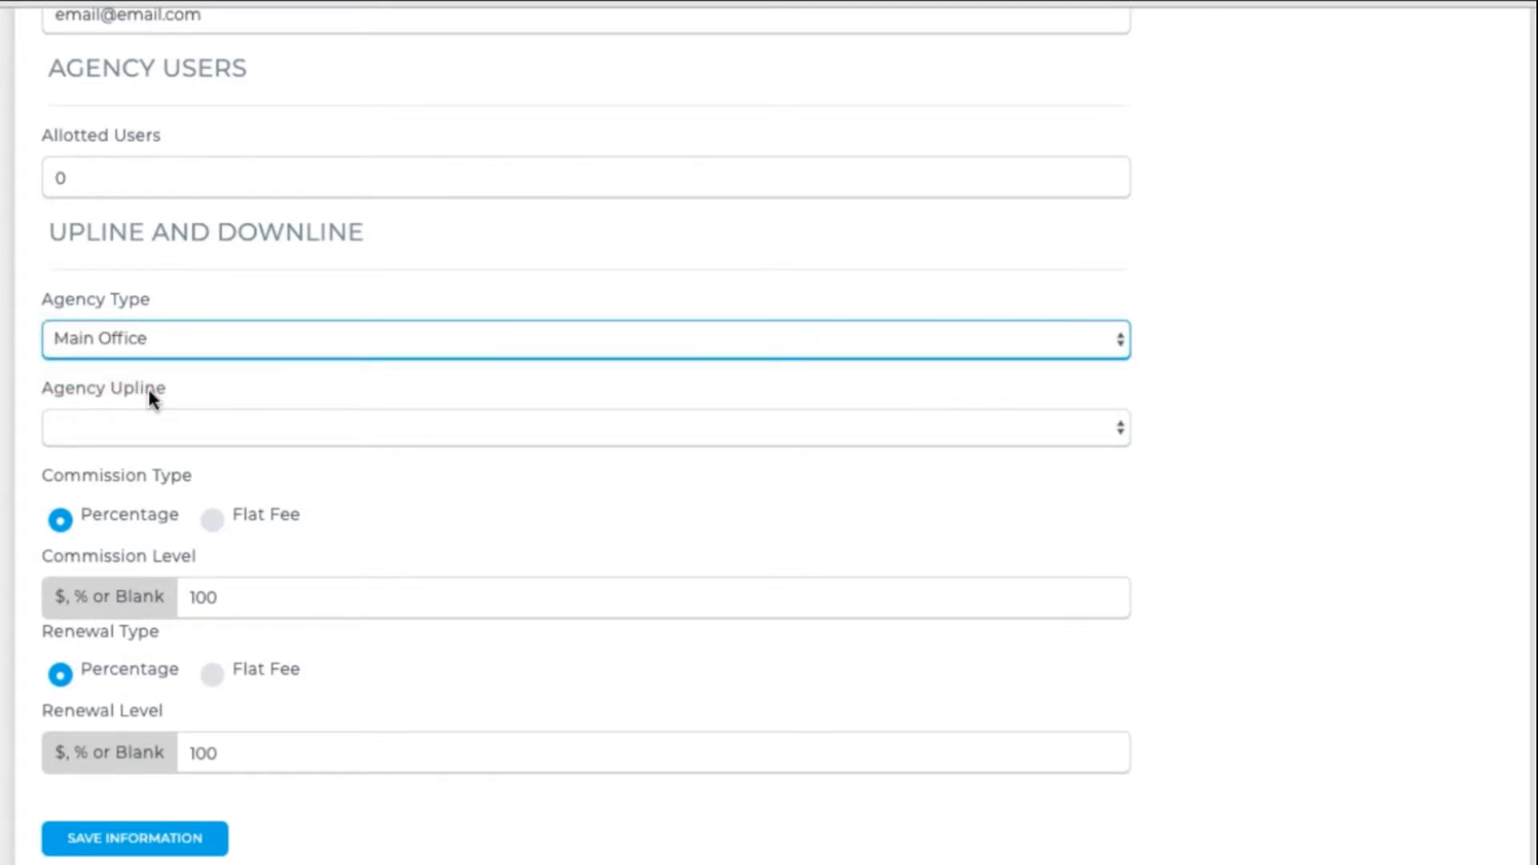
left_click(150, 420)
left_click(151, 423)
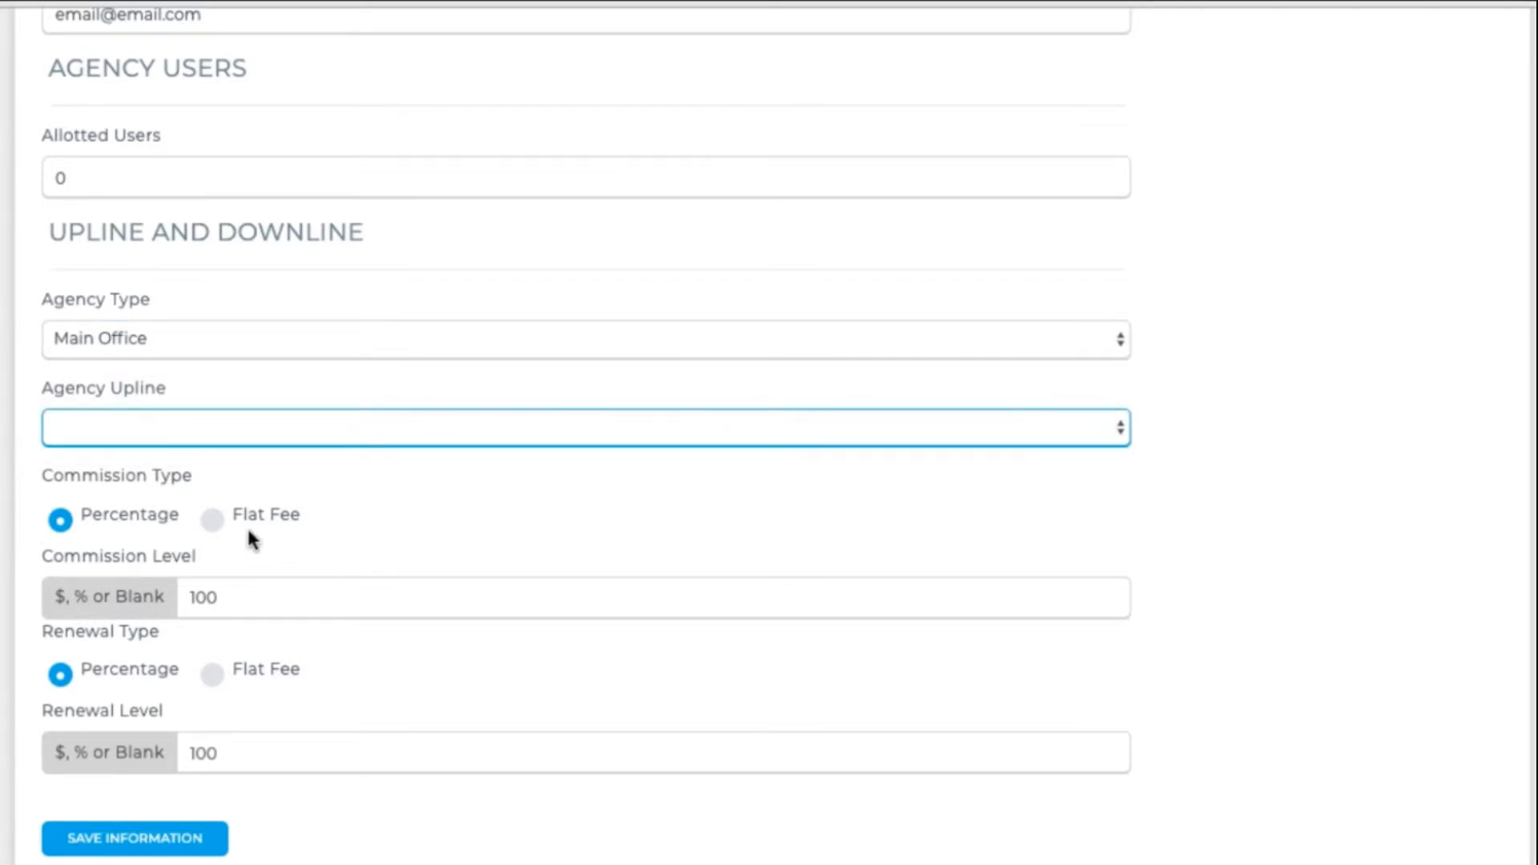
- Keep commission and renewal as percentages, both at level 100
left_click(213, 521)
left_click_drag(259, 605, 148, 596)
type("0")
left_click(213, 675)
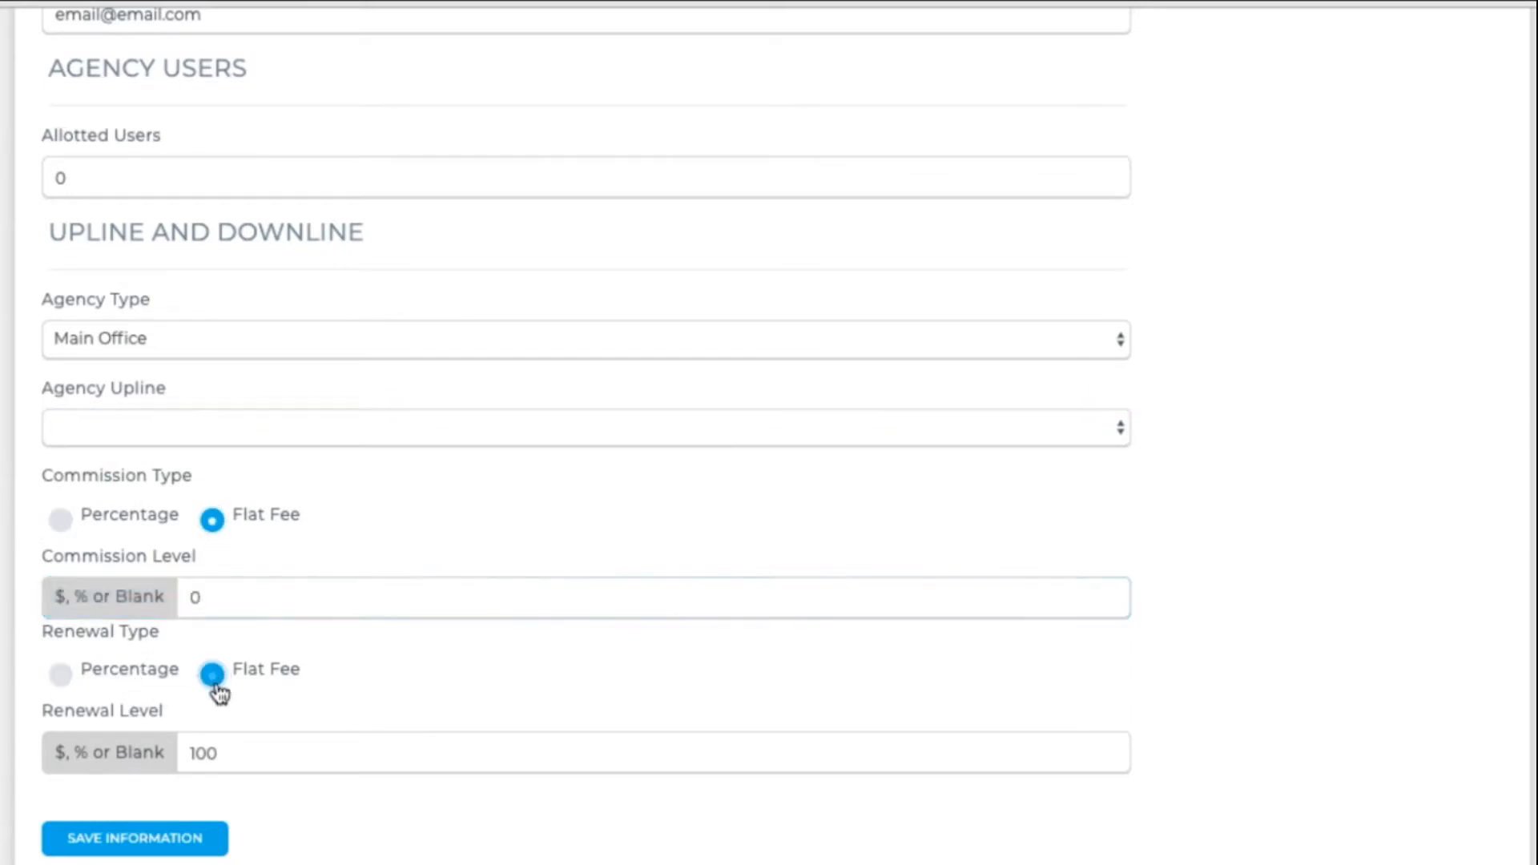
left_click_drag(254, 760, 140, 749)
type("0")
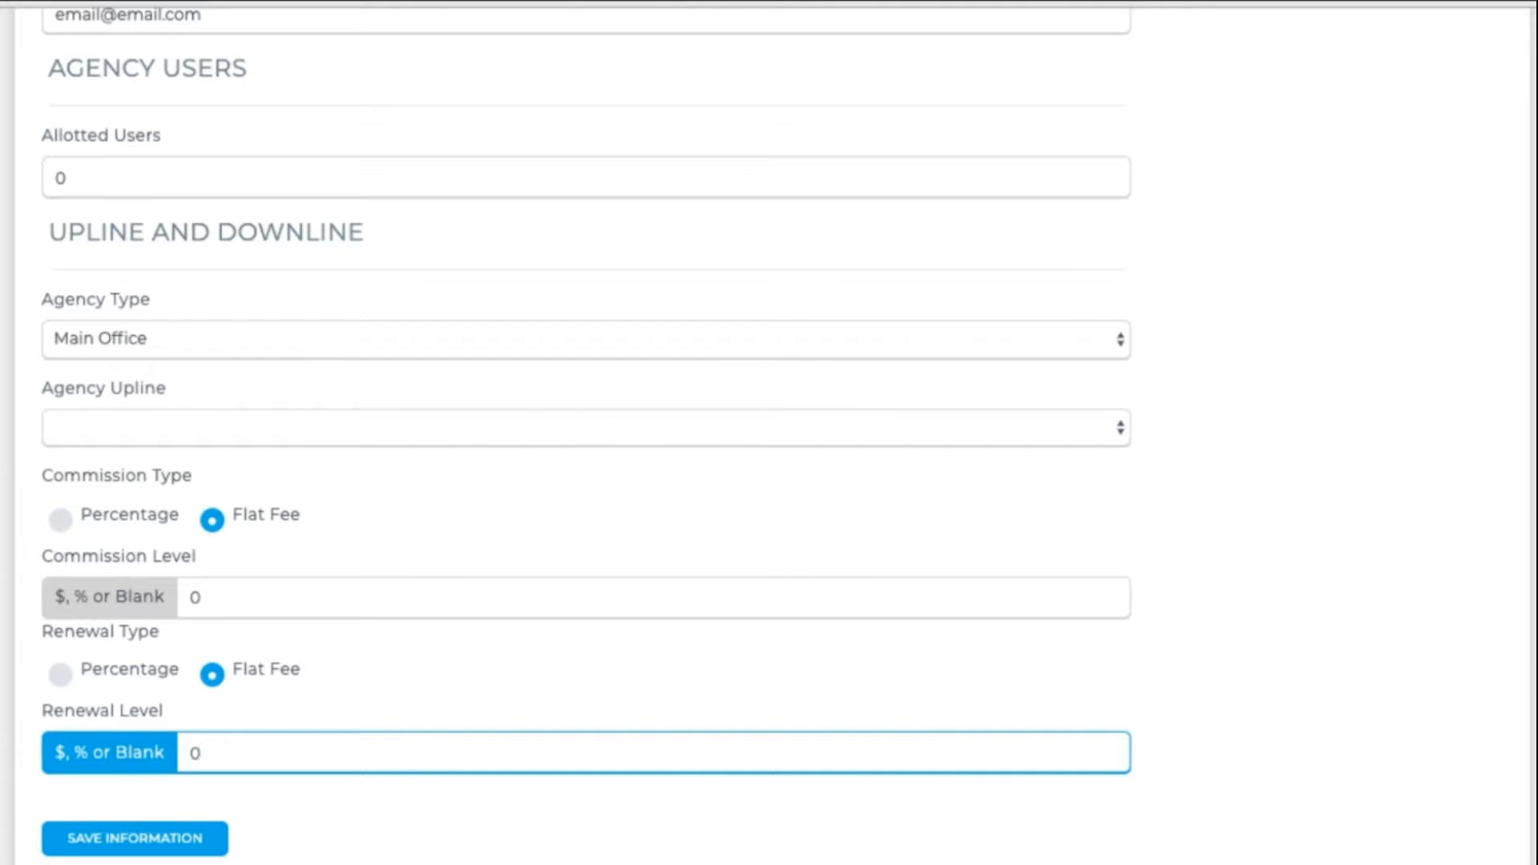
left_click(59, 521)
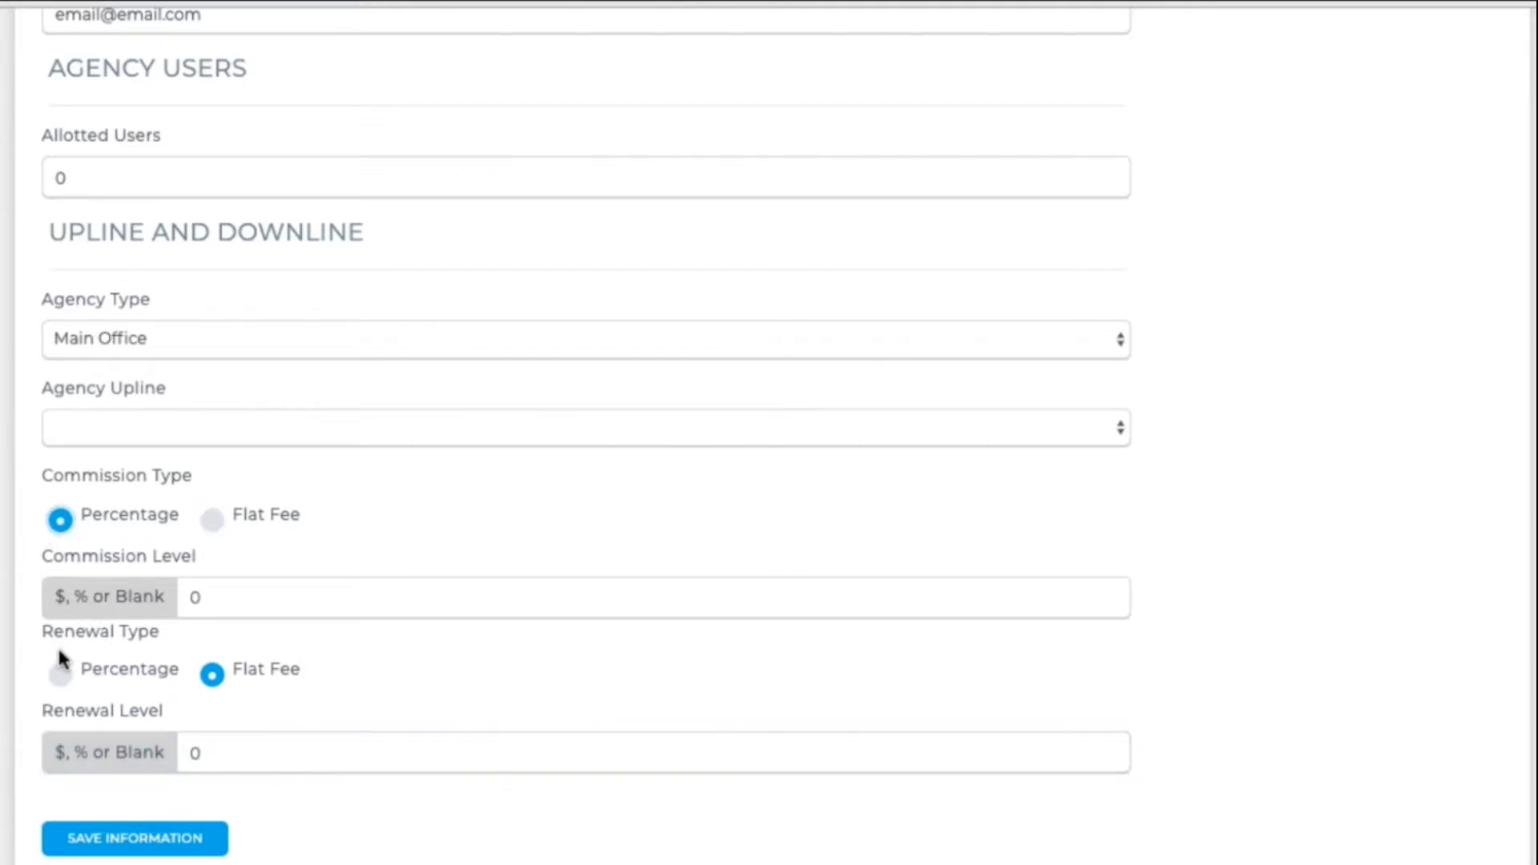
left_click(60, 676)
left_click_drag(209, 604, 171, 609)
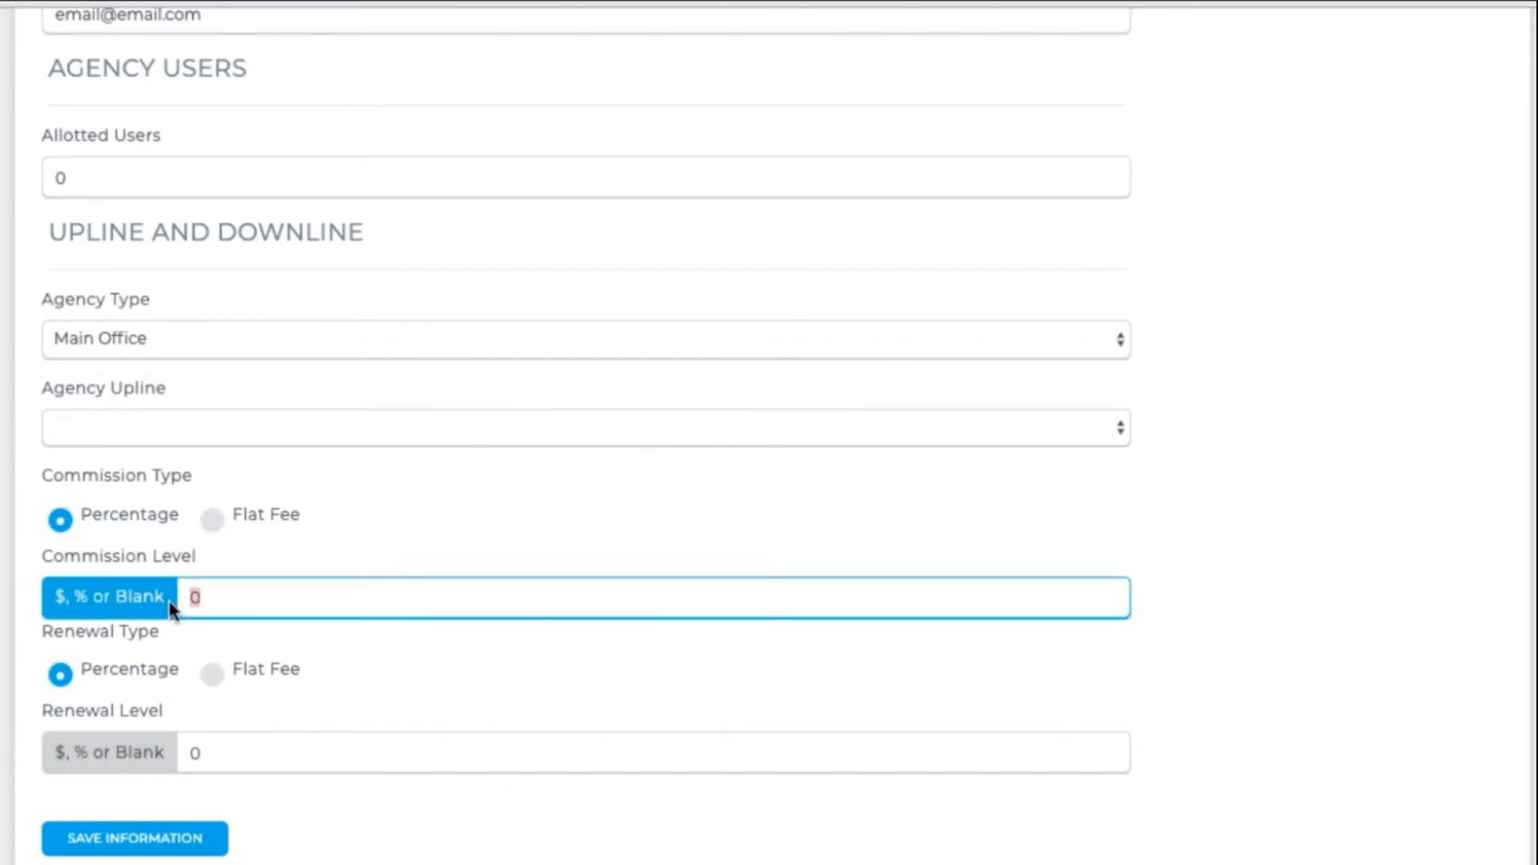
type("100")
double_click(209, 746)
type("100")
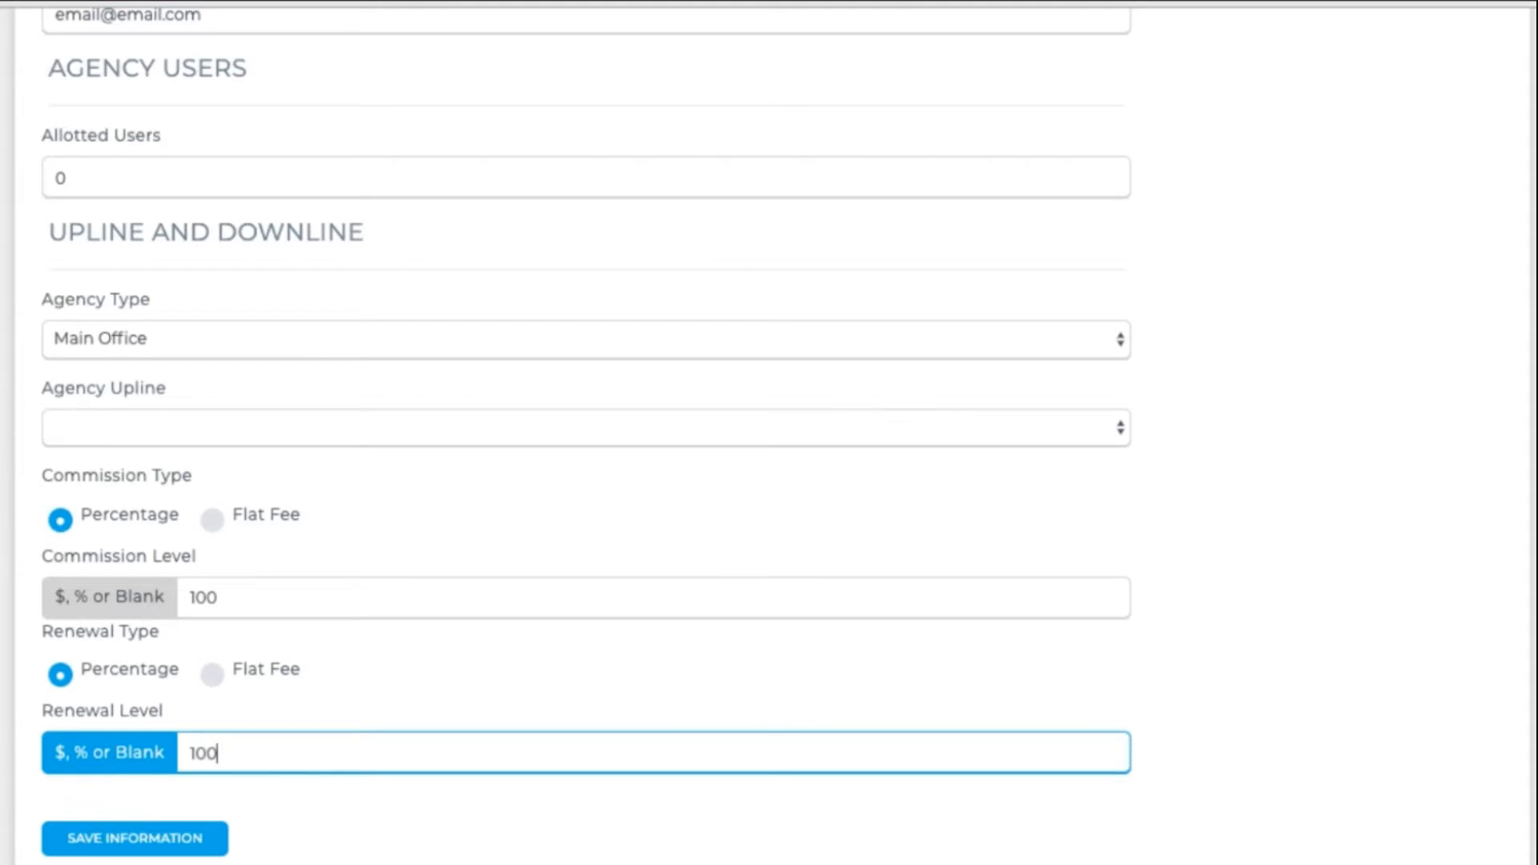
- Save Circle Insurance Group as a new downline agency
left_click(126, 849)
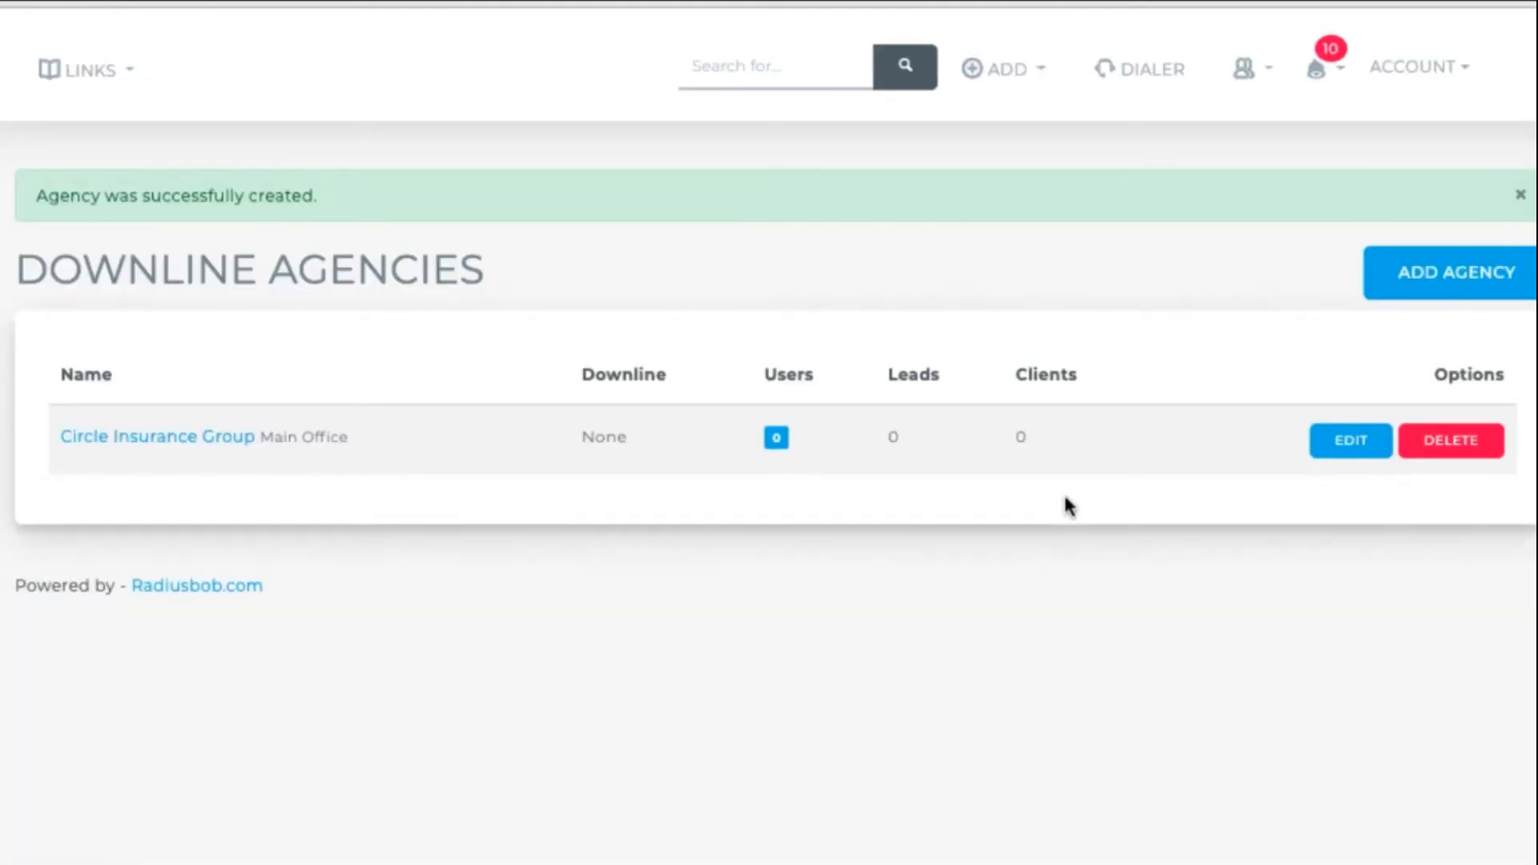
- Start a new agency named 'Florida Regional Office' with the contact's name and phone number
left_click(1430, 293)
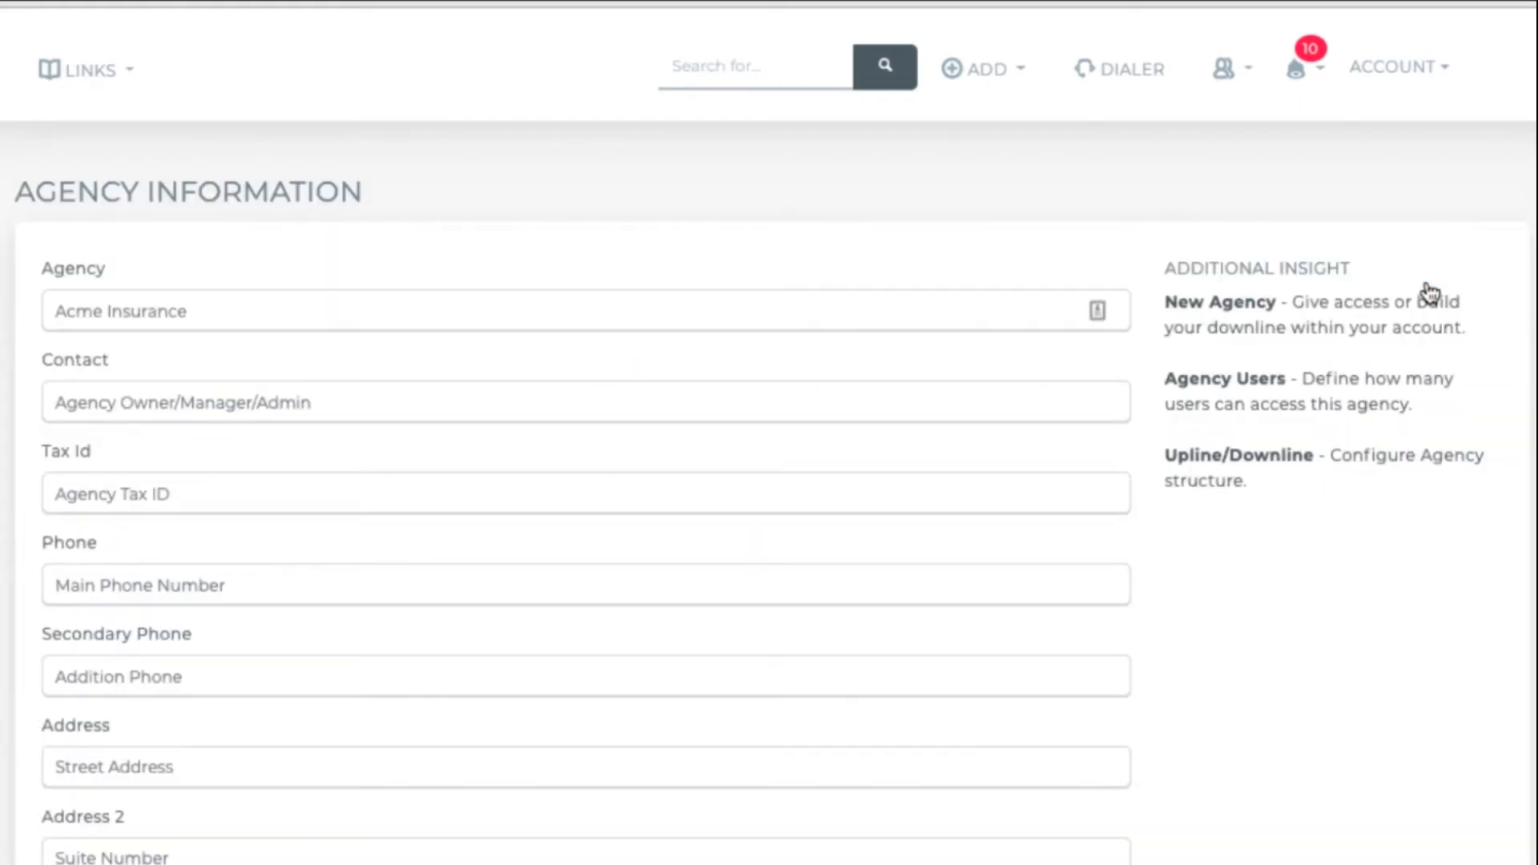
left_click(262, 307)
type("Florida Regional Office")
key("Tab")
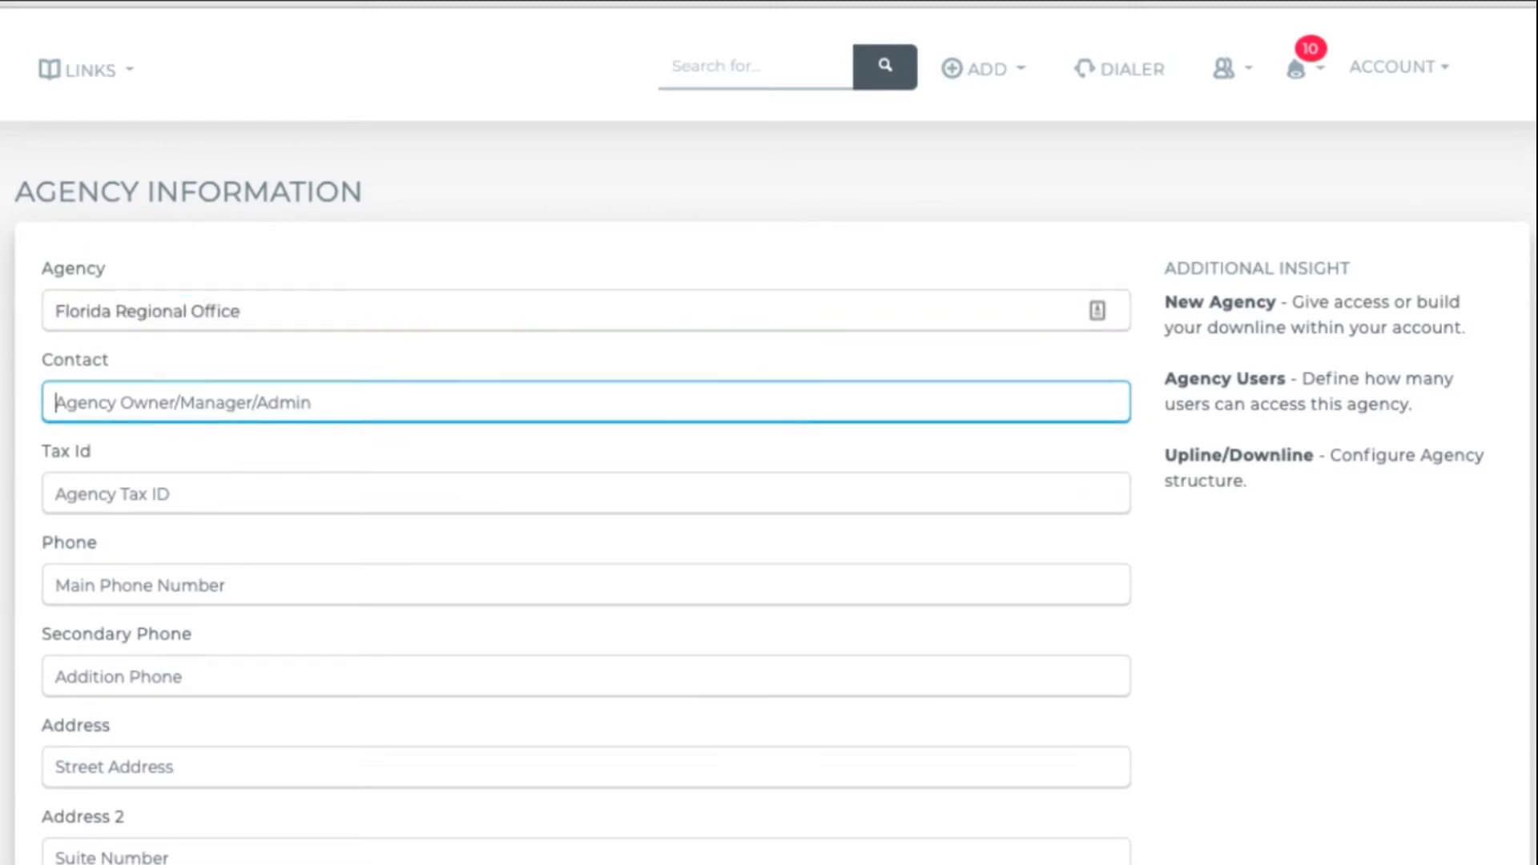
type("Radiusbob")
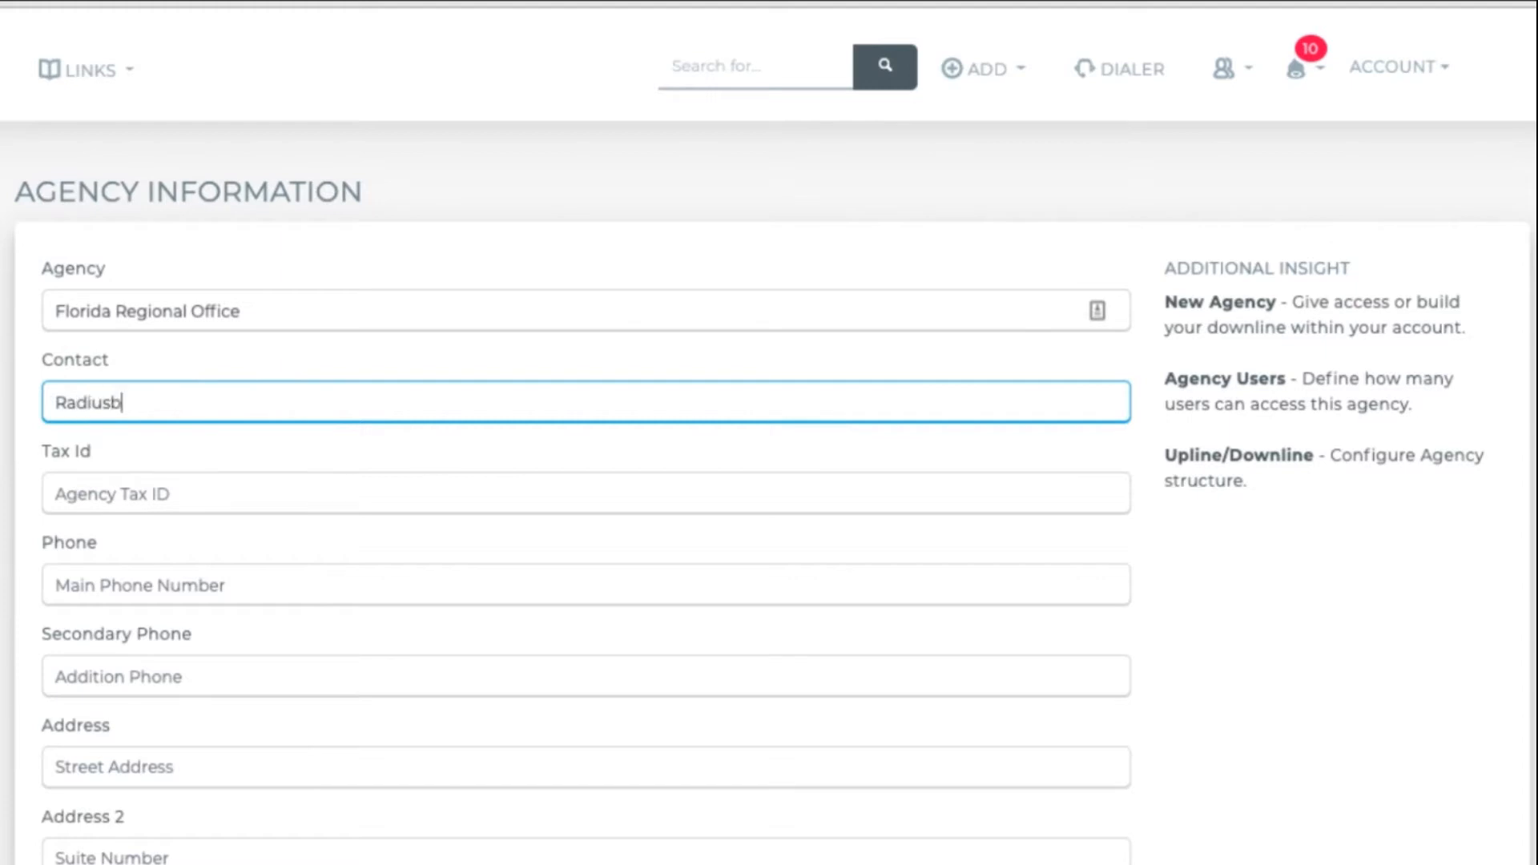
key("BackSpace")
type("Bob")
left_click(131, 586)
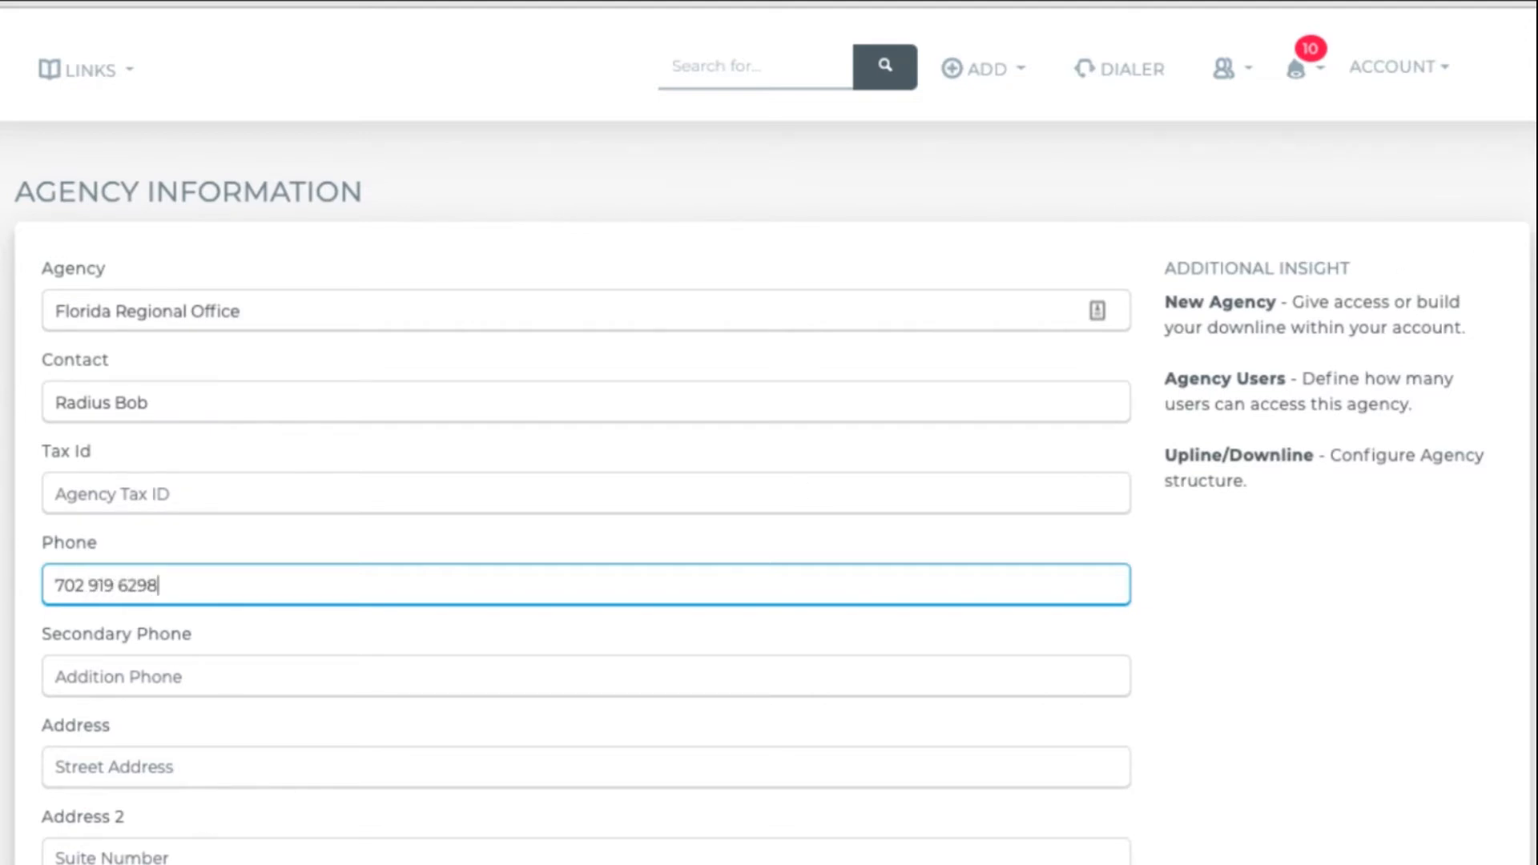
- Fill in the agency's email address and set 3 allotted users
scroll(769, 433, "down", 4)
scroll(561, 433, "down", 3)
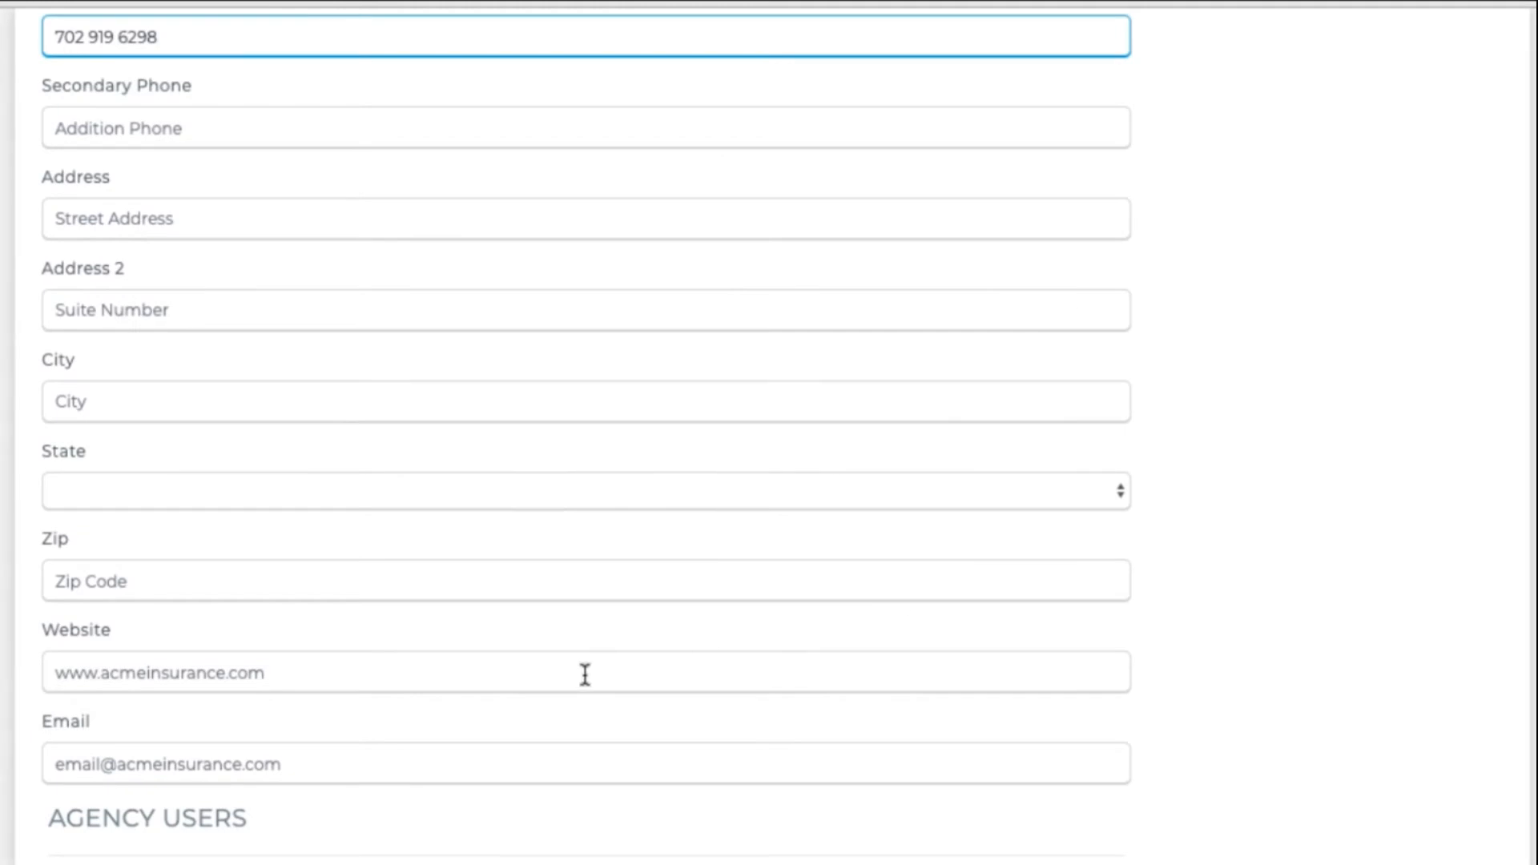
left_click(402, 765)
type("email@email.co")
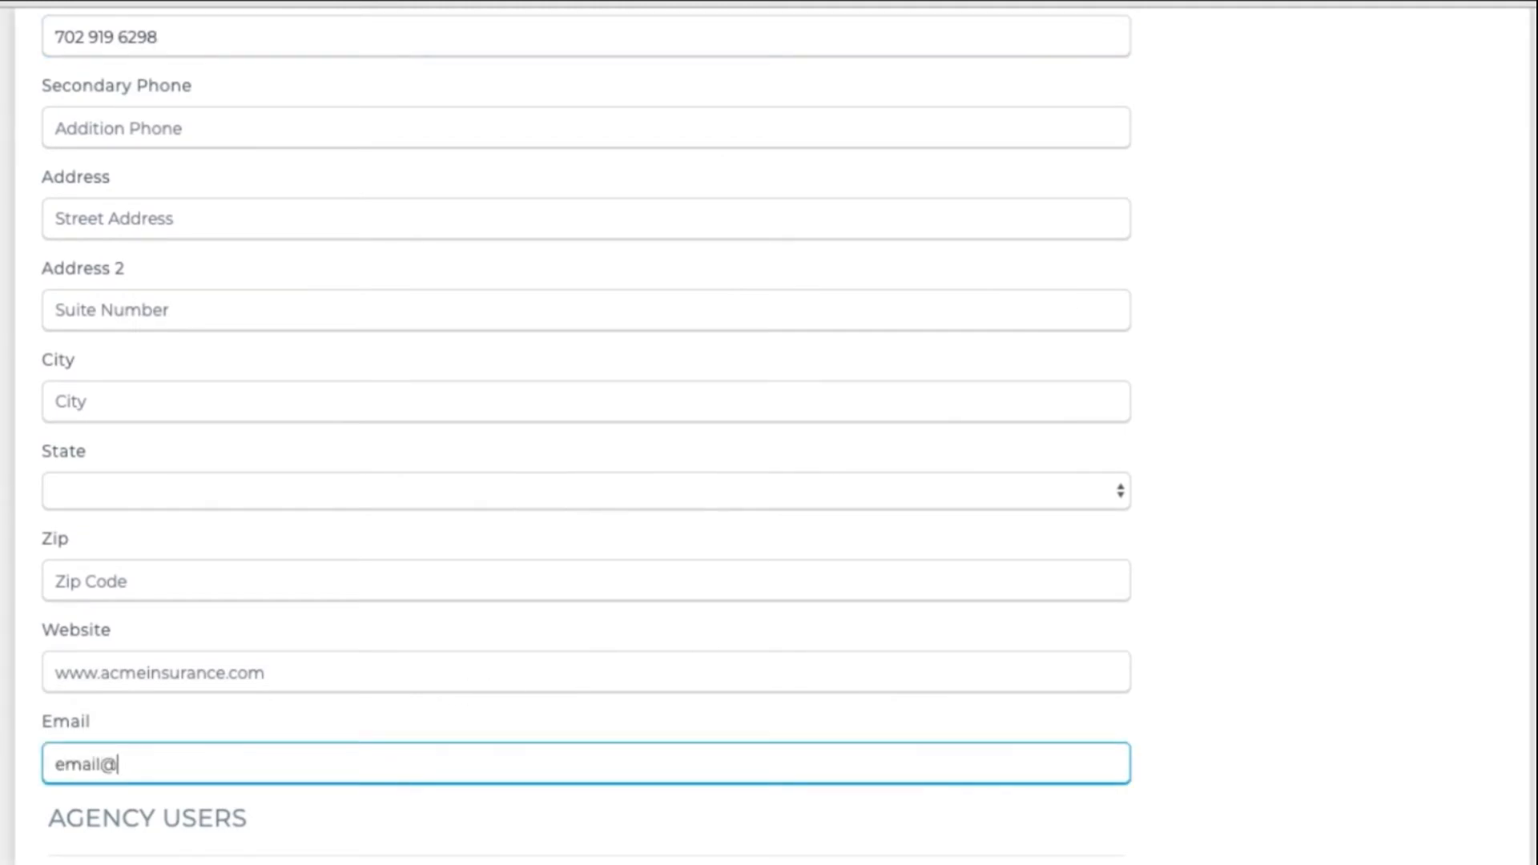
type("m")
scroll(561, 433, "down", 2)
scroll(566, 508, "down", 2)
left_click(399, 564)
type("3")
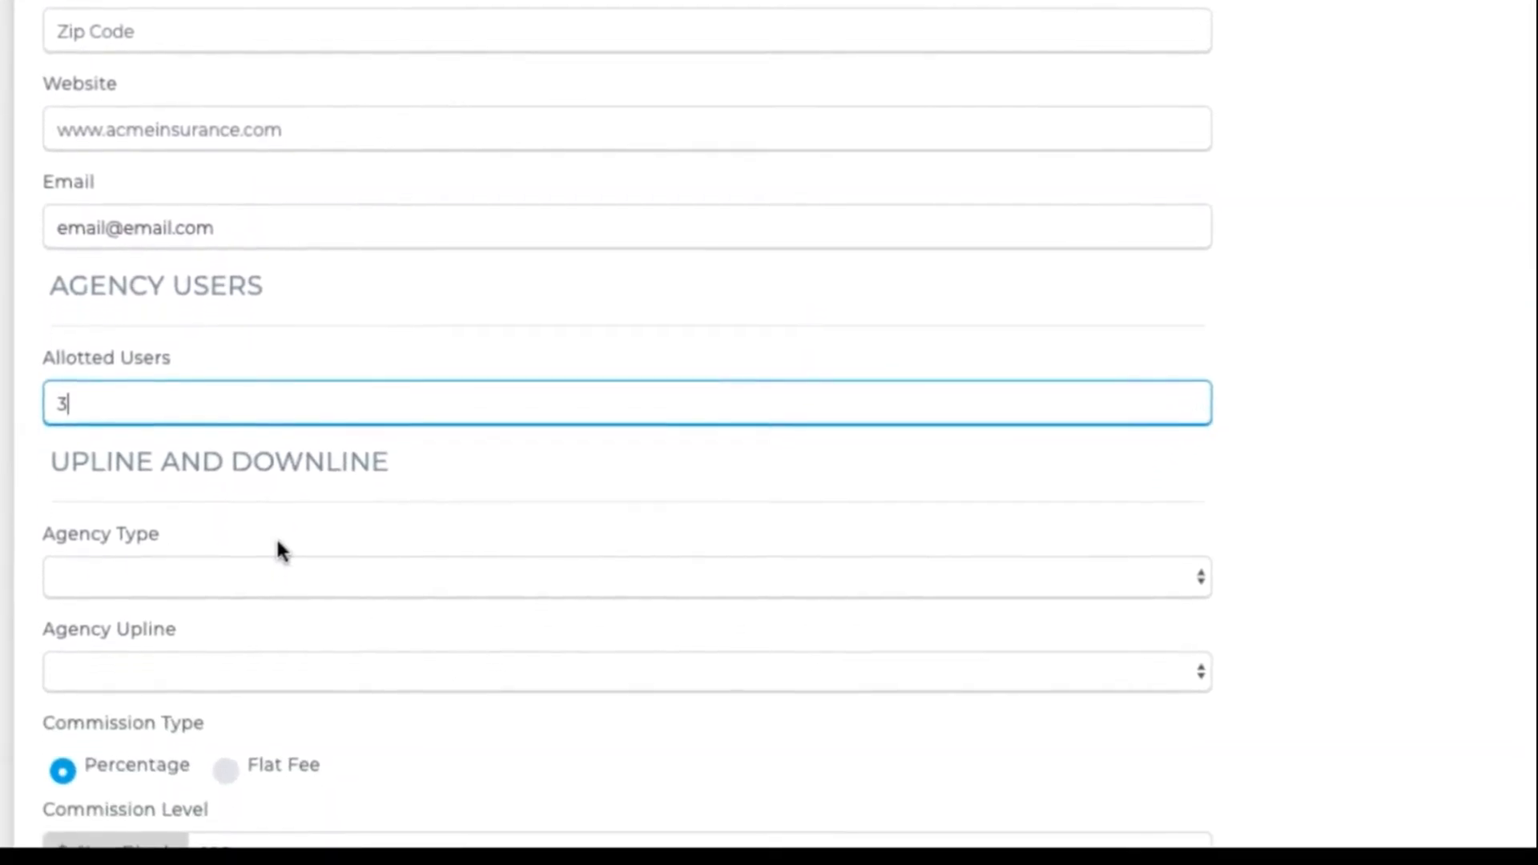
- Make it a Regional Teams agency under upline Circle Insurance Group and save it
scroll(769, 433, "down", 5)
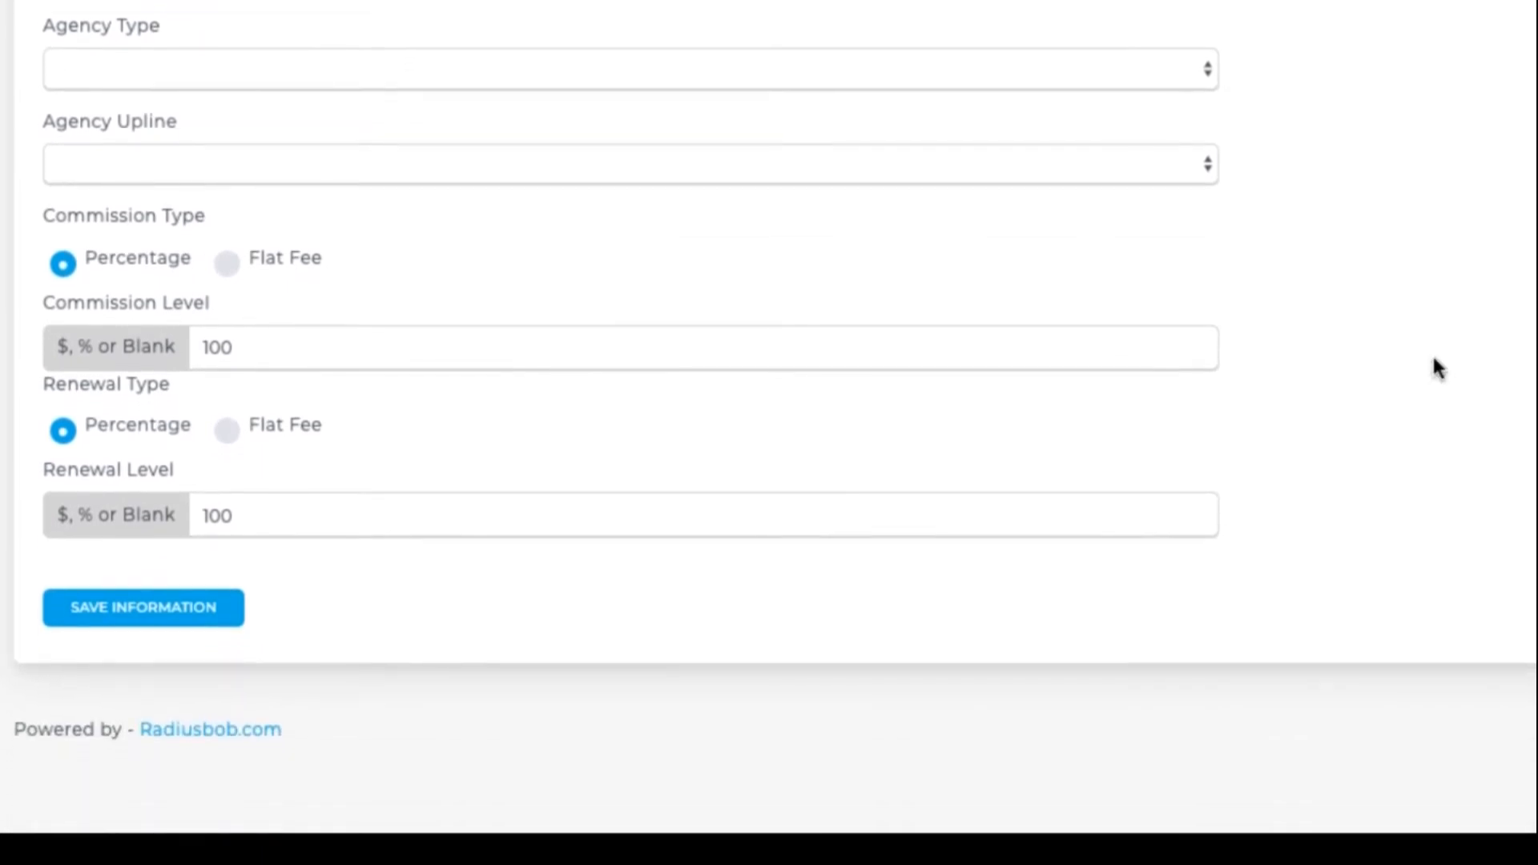
left_click(711, 65)
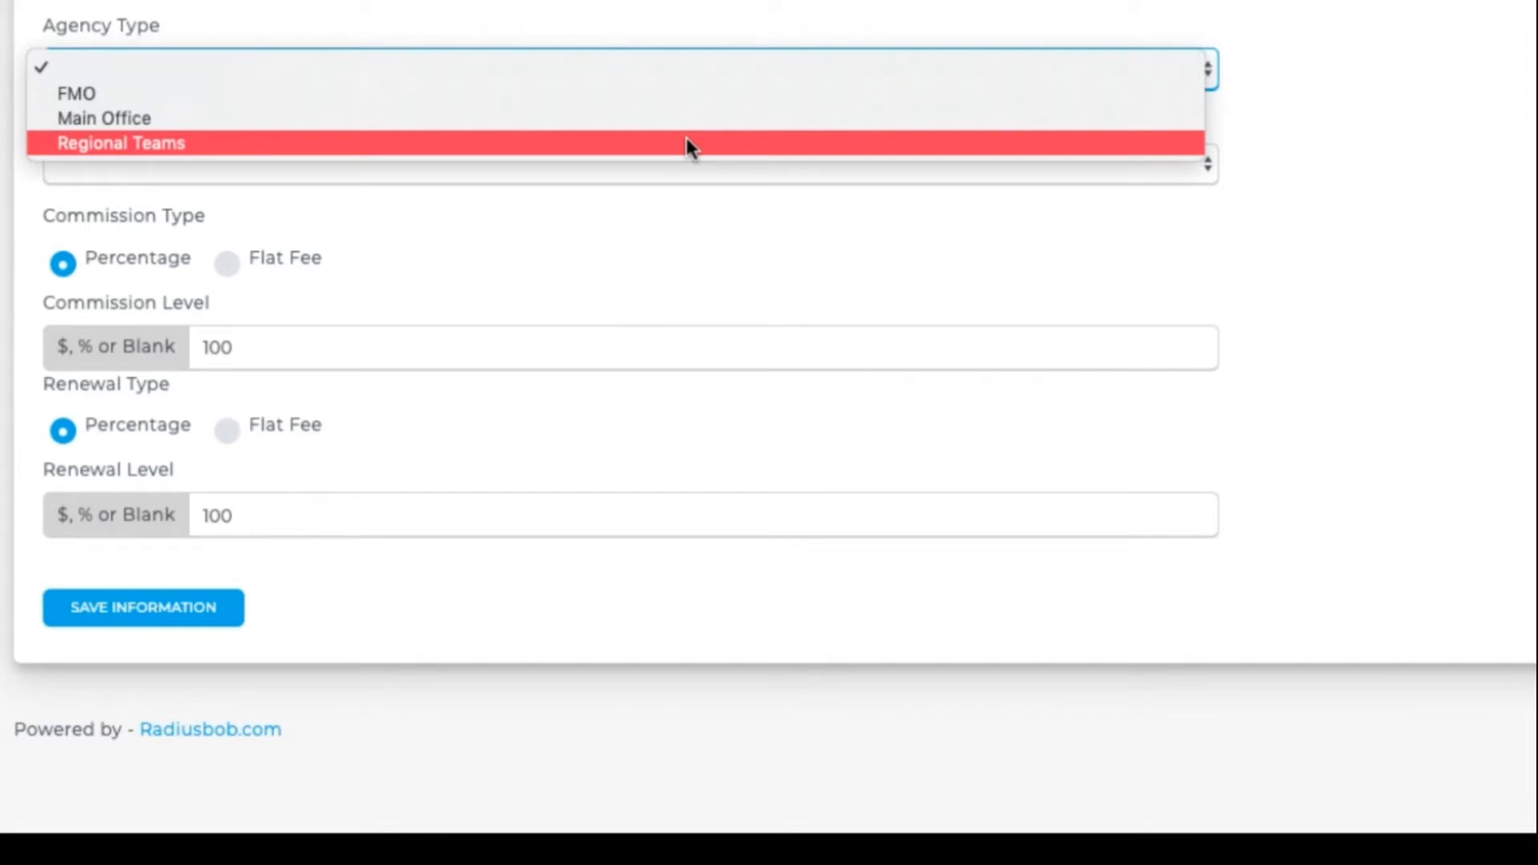
left_click(686, 143)
left_click(526, 166)
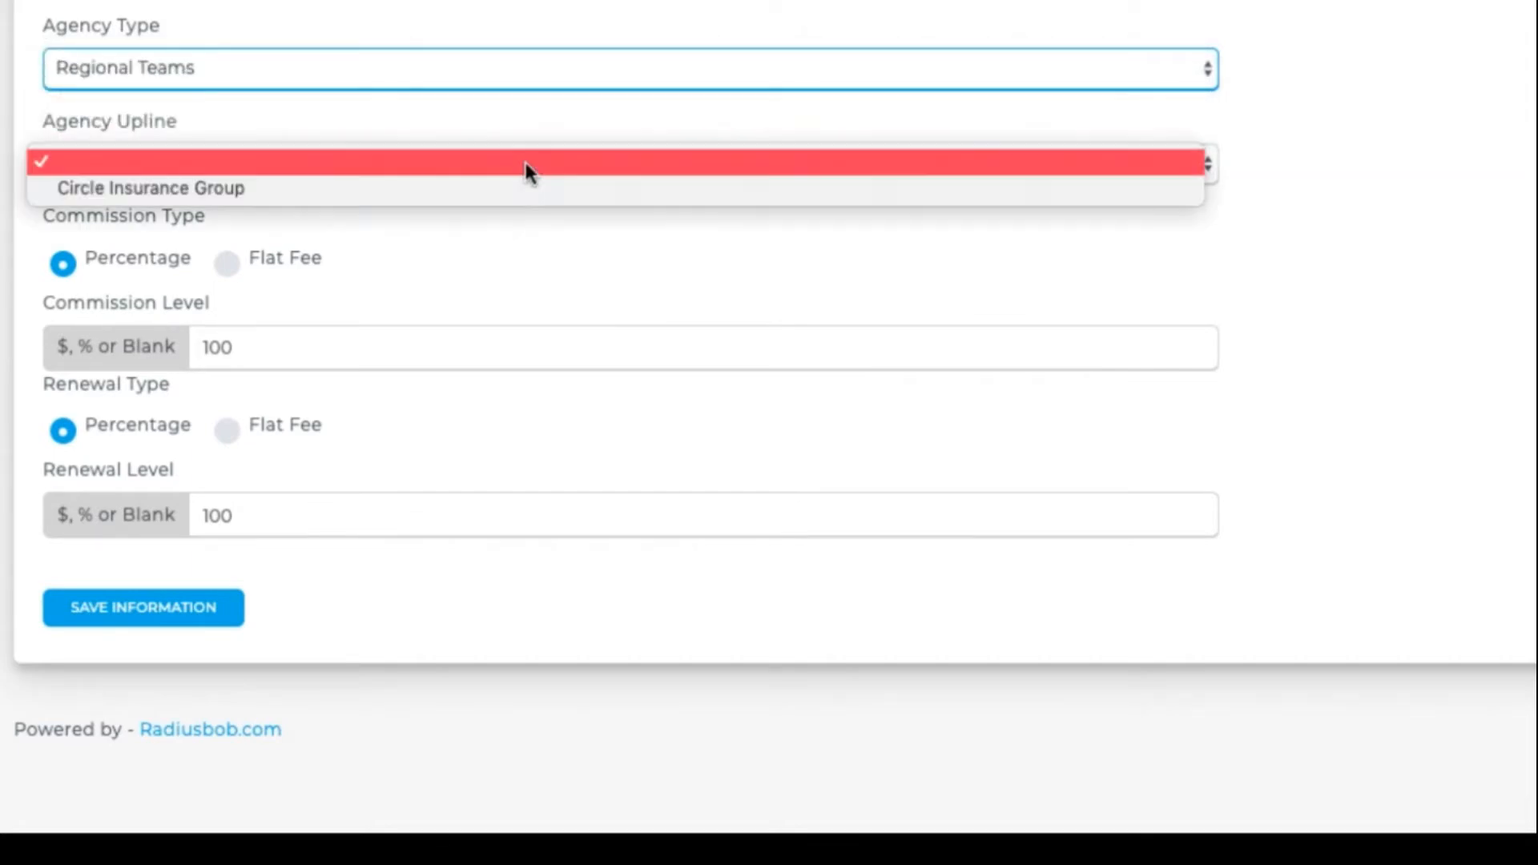
left_click(522, 186)
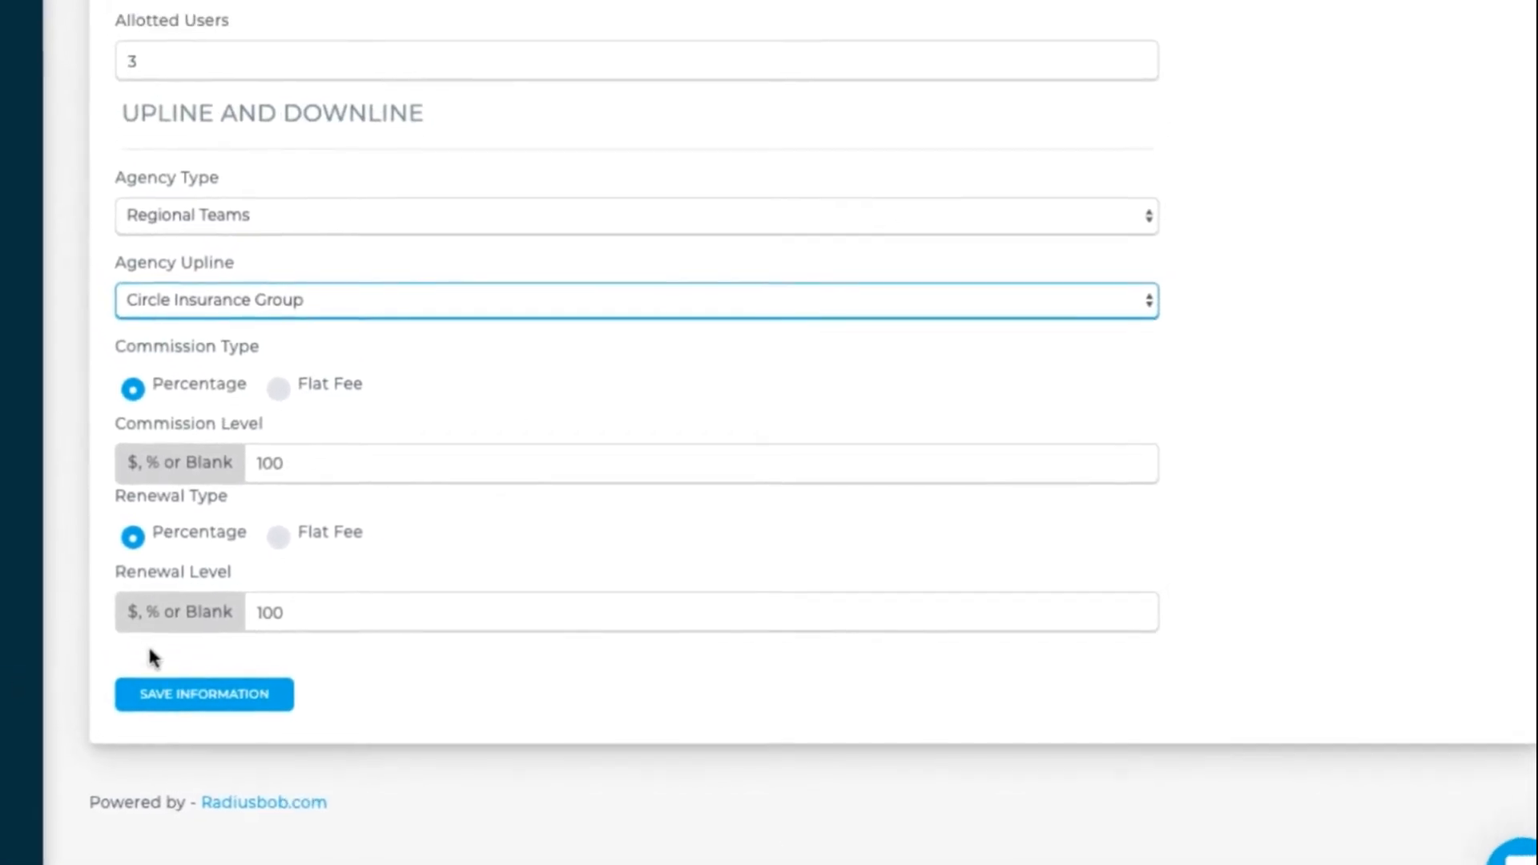
left_click(217, 693)
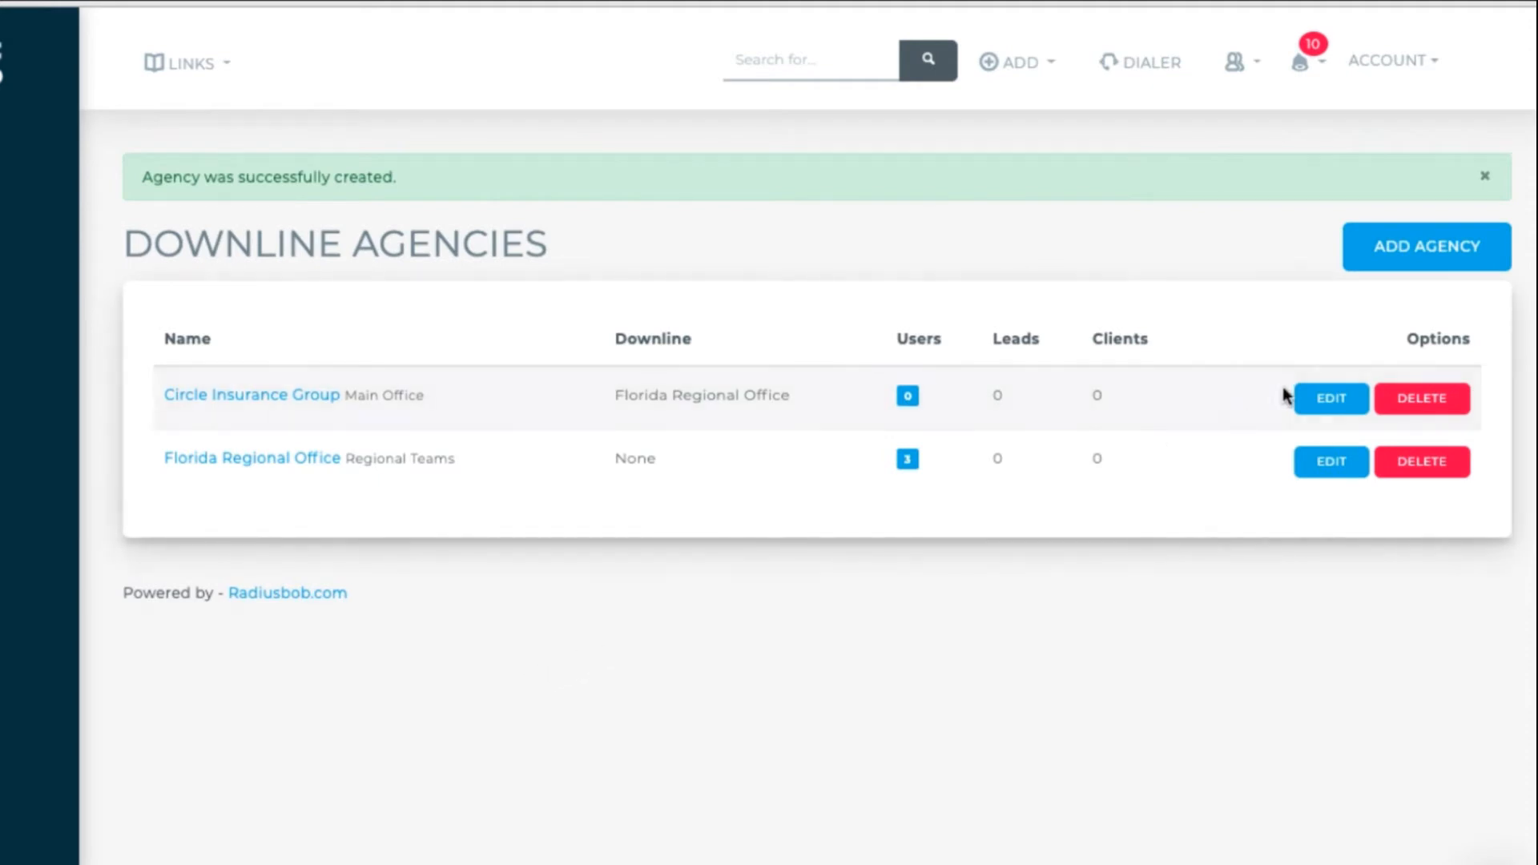
- Open the Account Users settings via Manage Users and Account Settings
left_click(1418, 69)
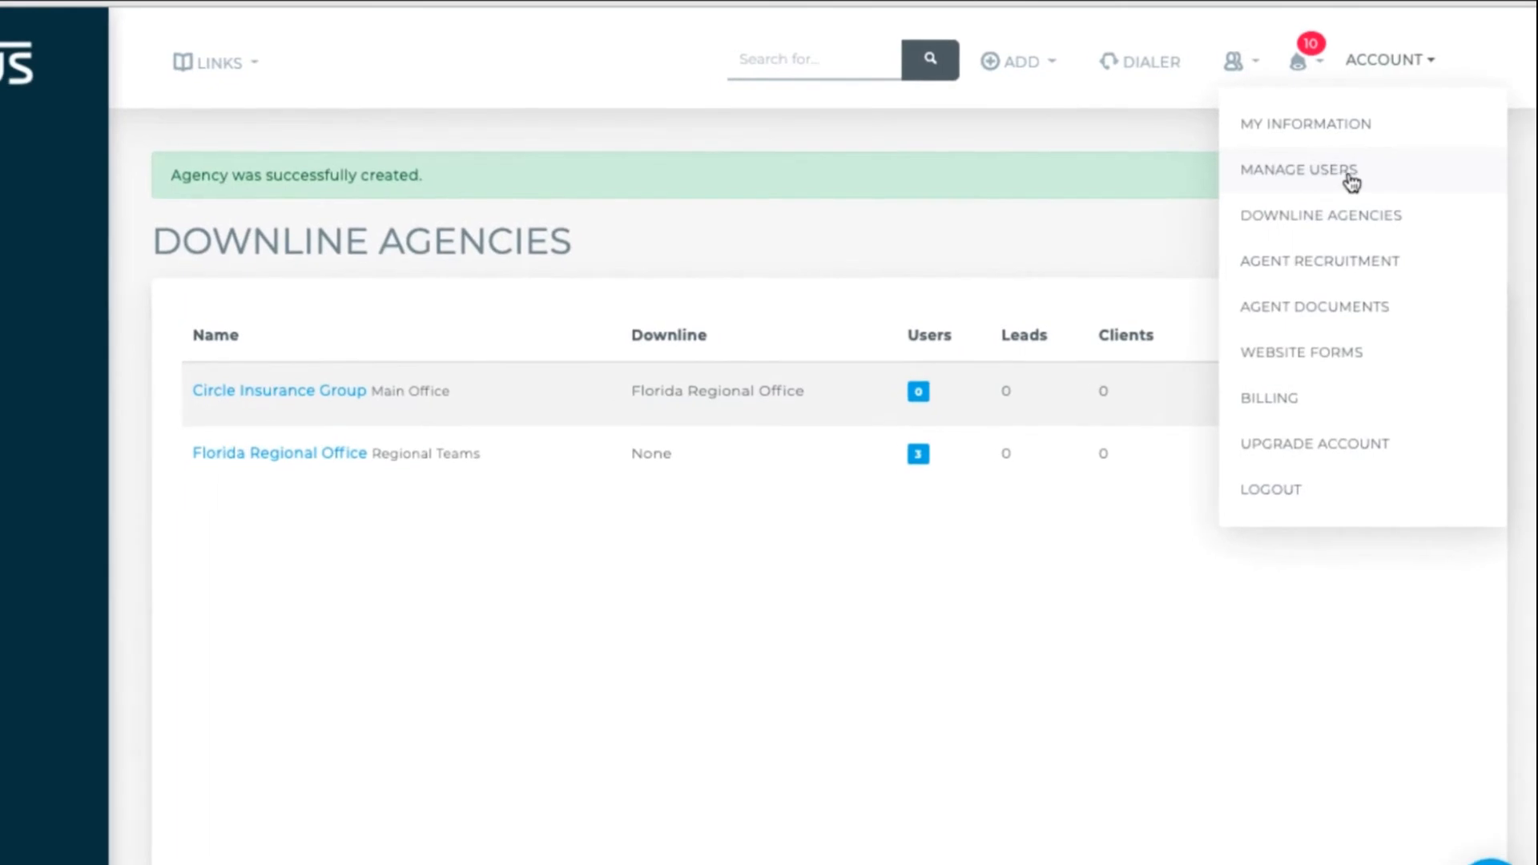
left_click(1353, 181)
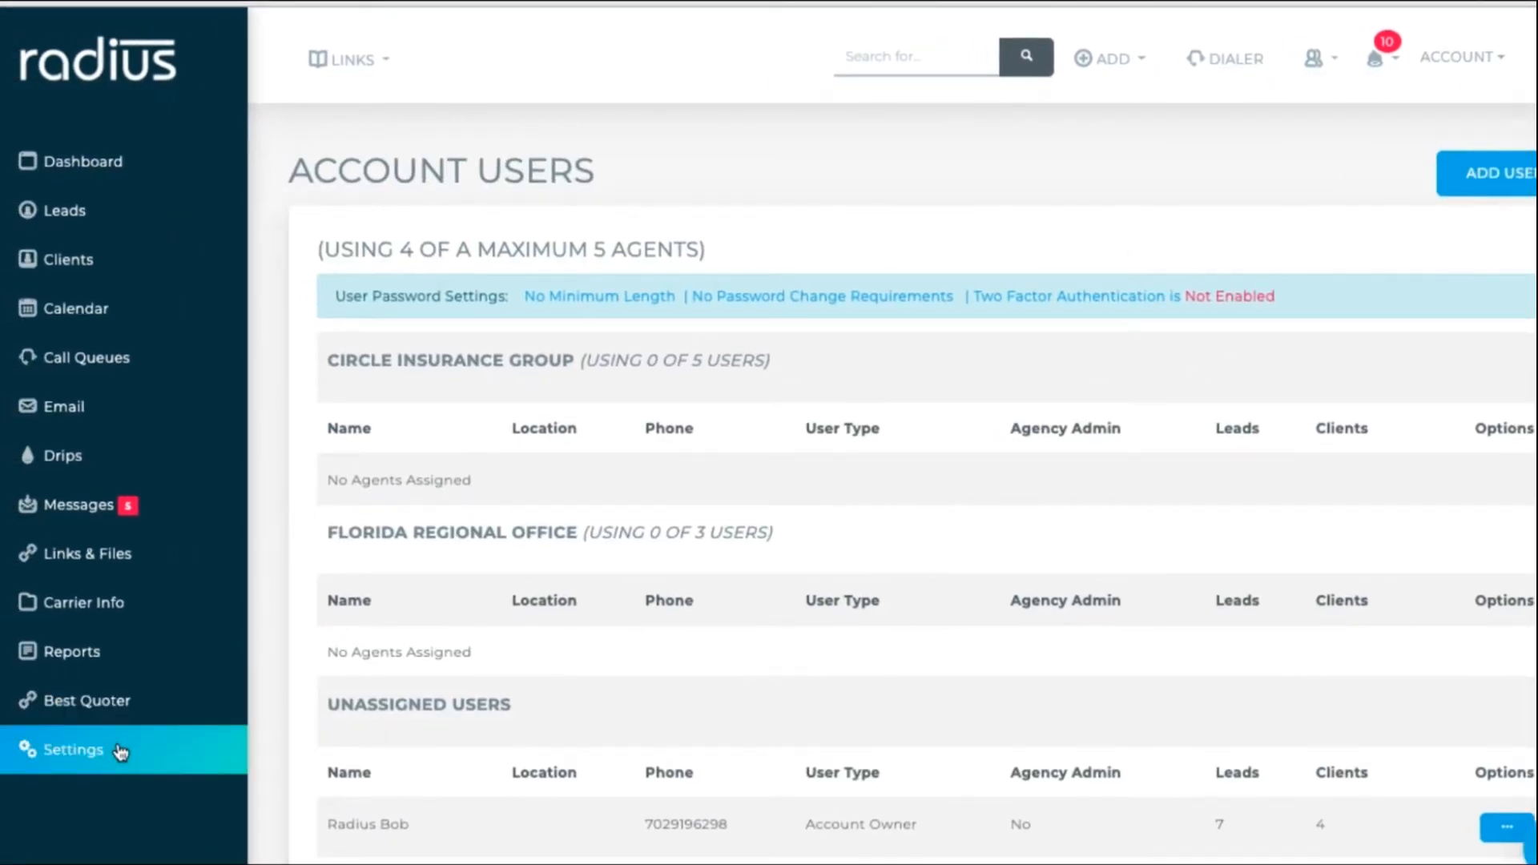
left_click(120, 752)
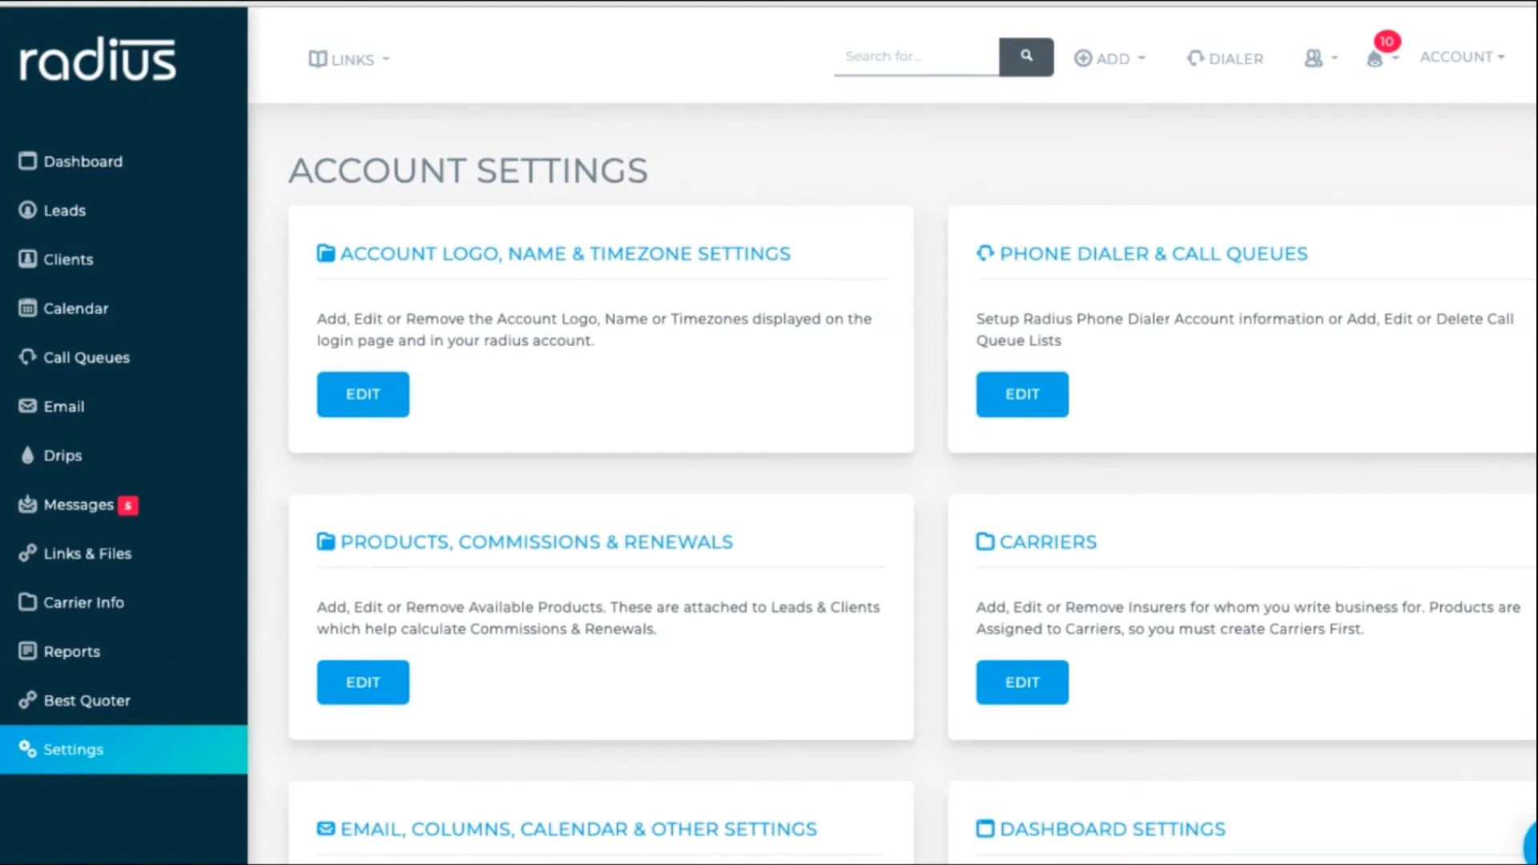
scroll(911, 430, "down", 15)
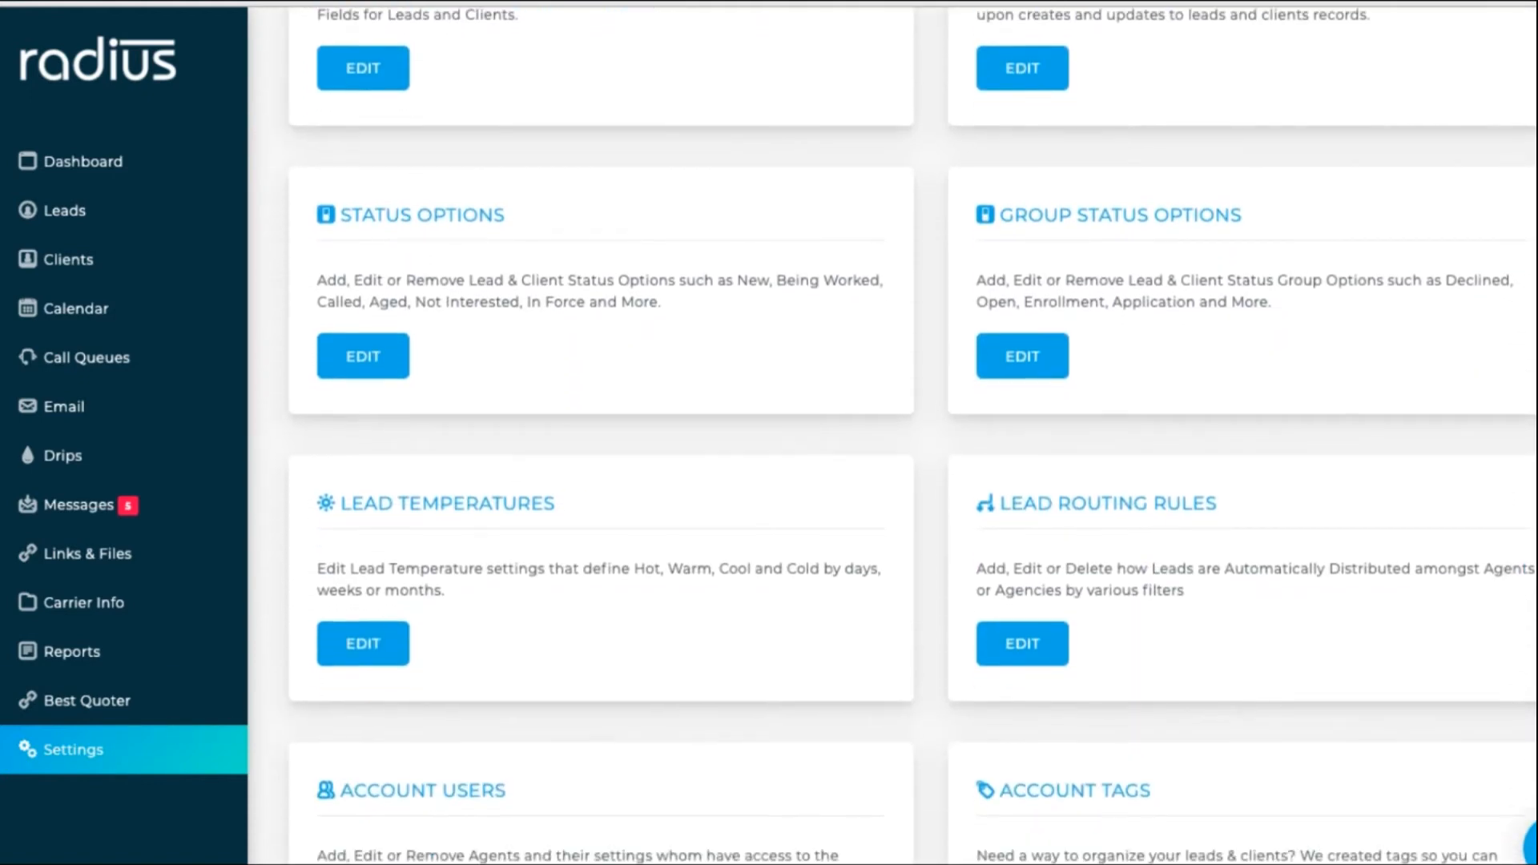
scroll(911, 435, "down", 5)
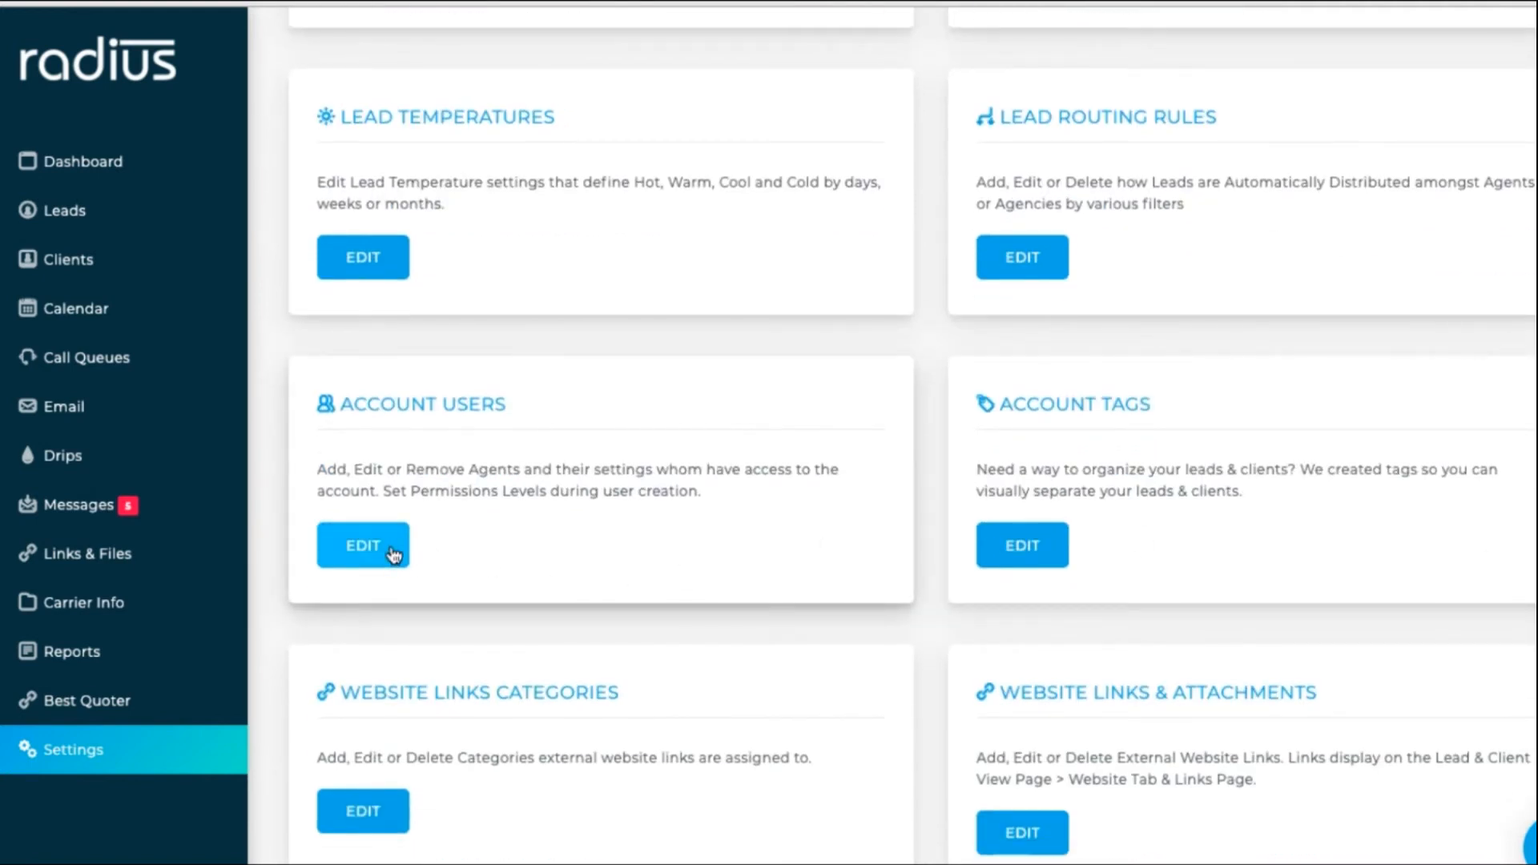
left_click(392, 555)
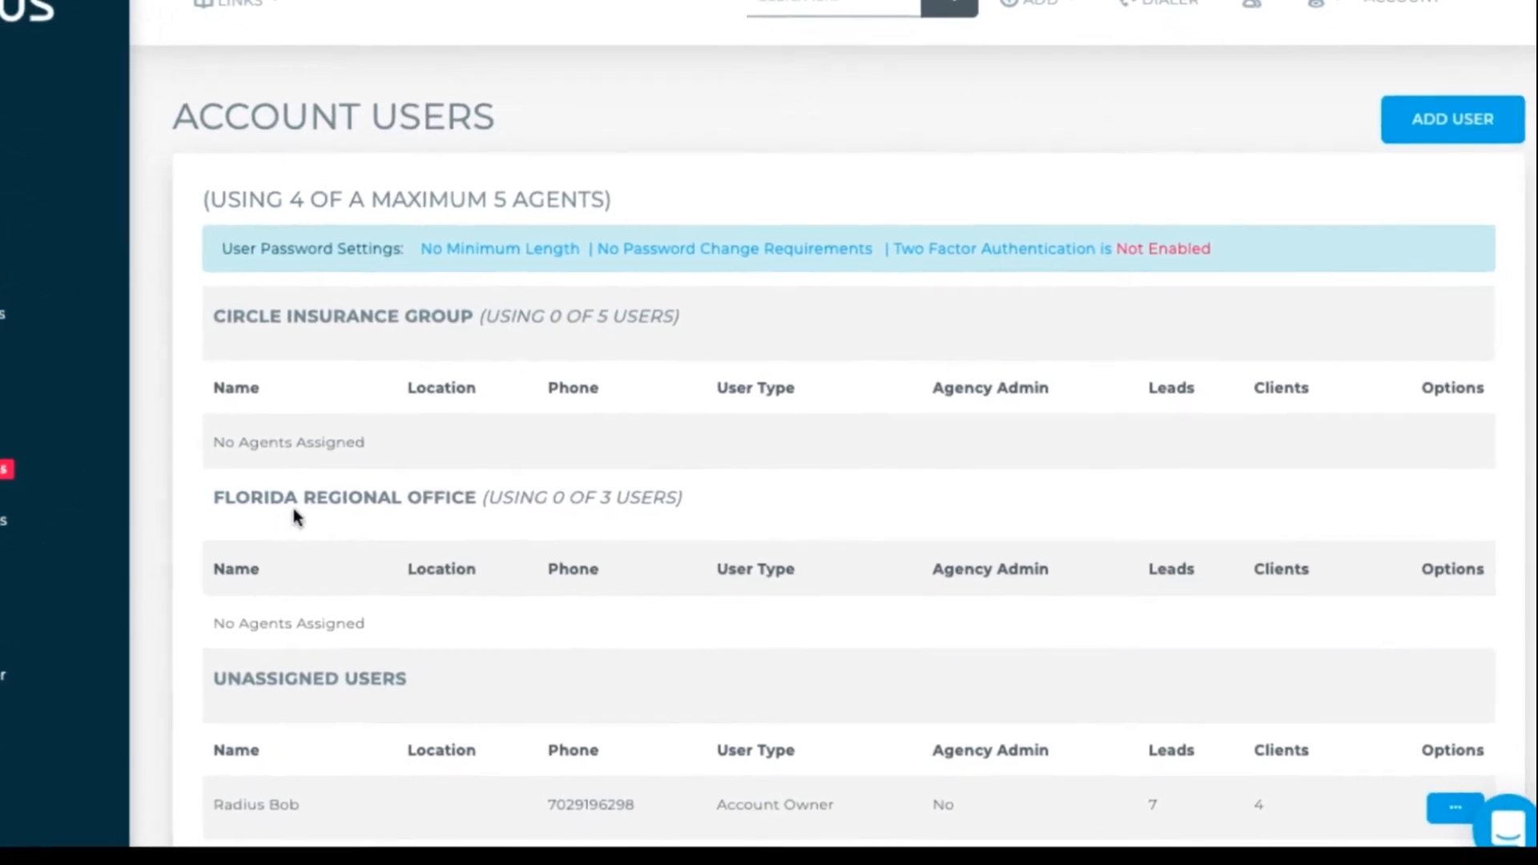
- Edit the account owner's user settings on the Agency tab
scroll(1509, 283, "down", 4)
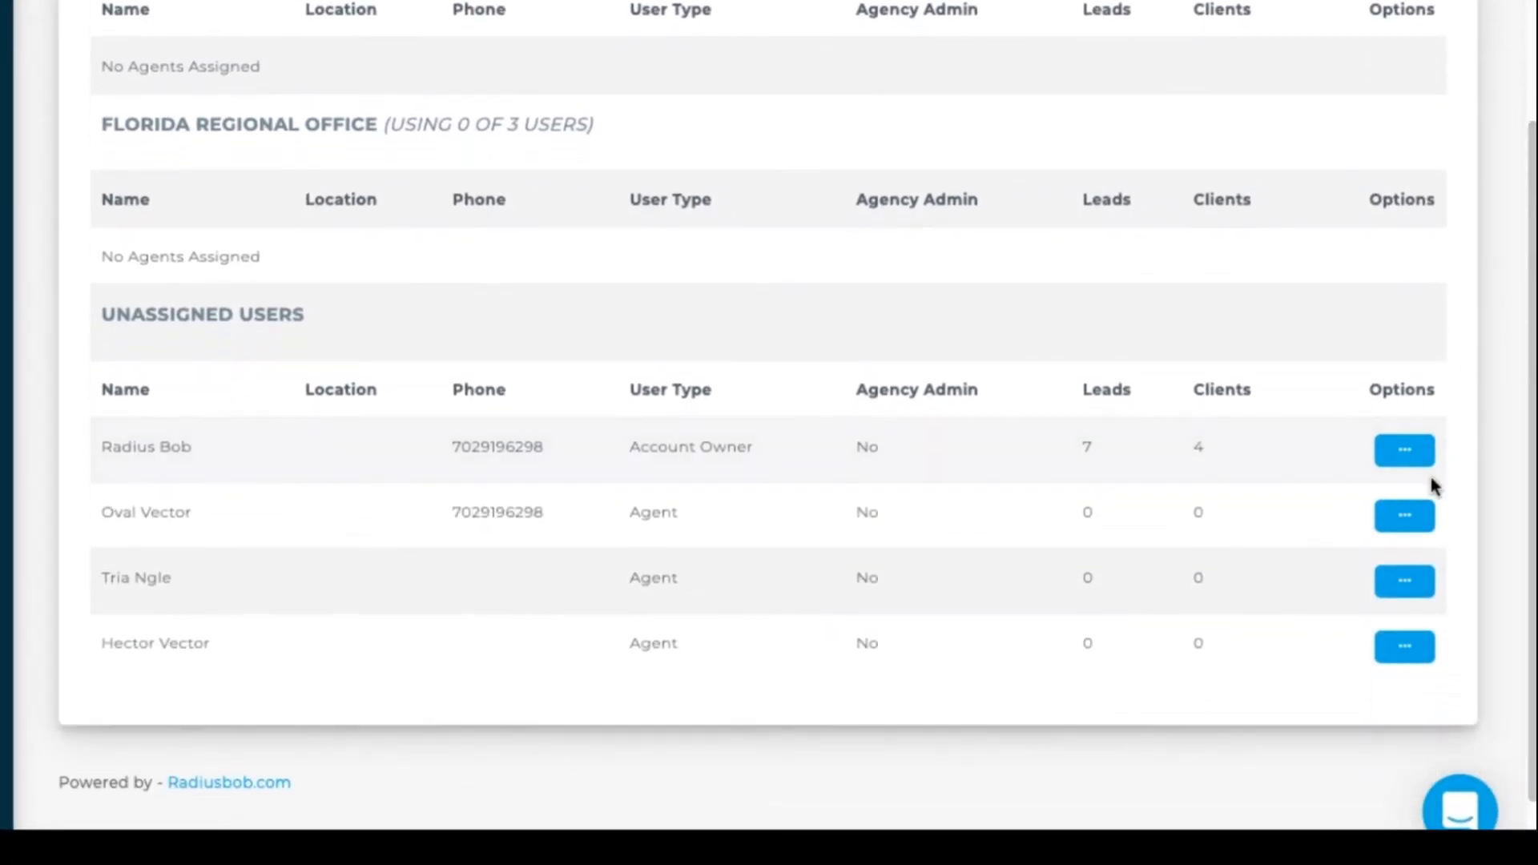
left_click(1414, 458)
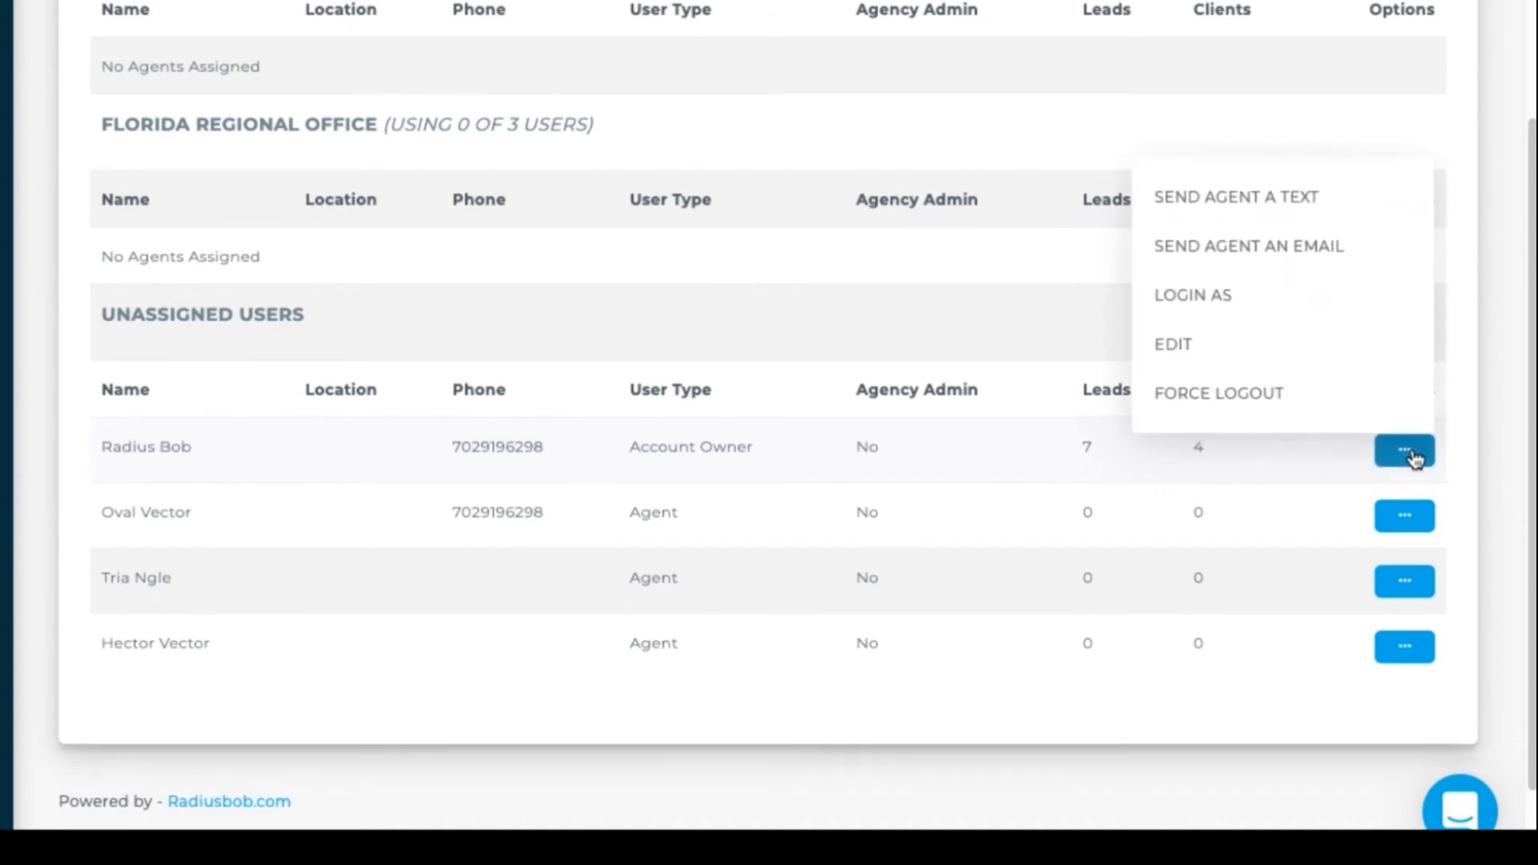
left_click(1191, 352)
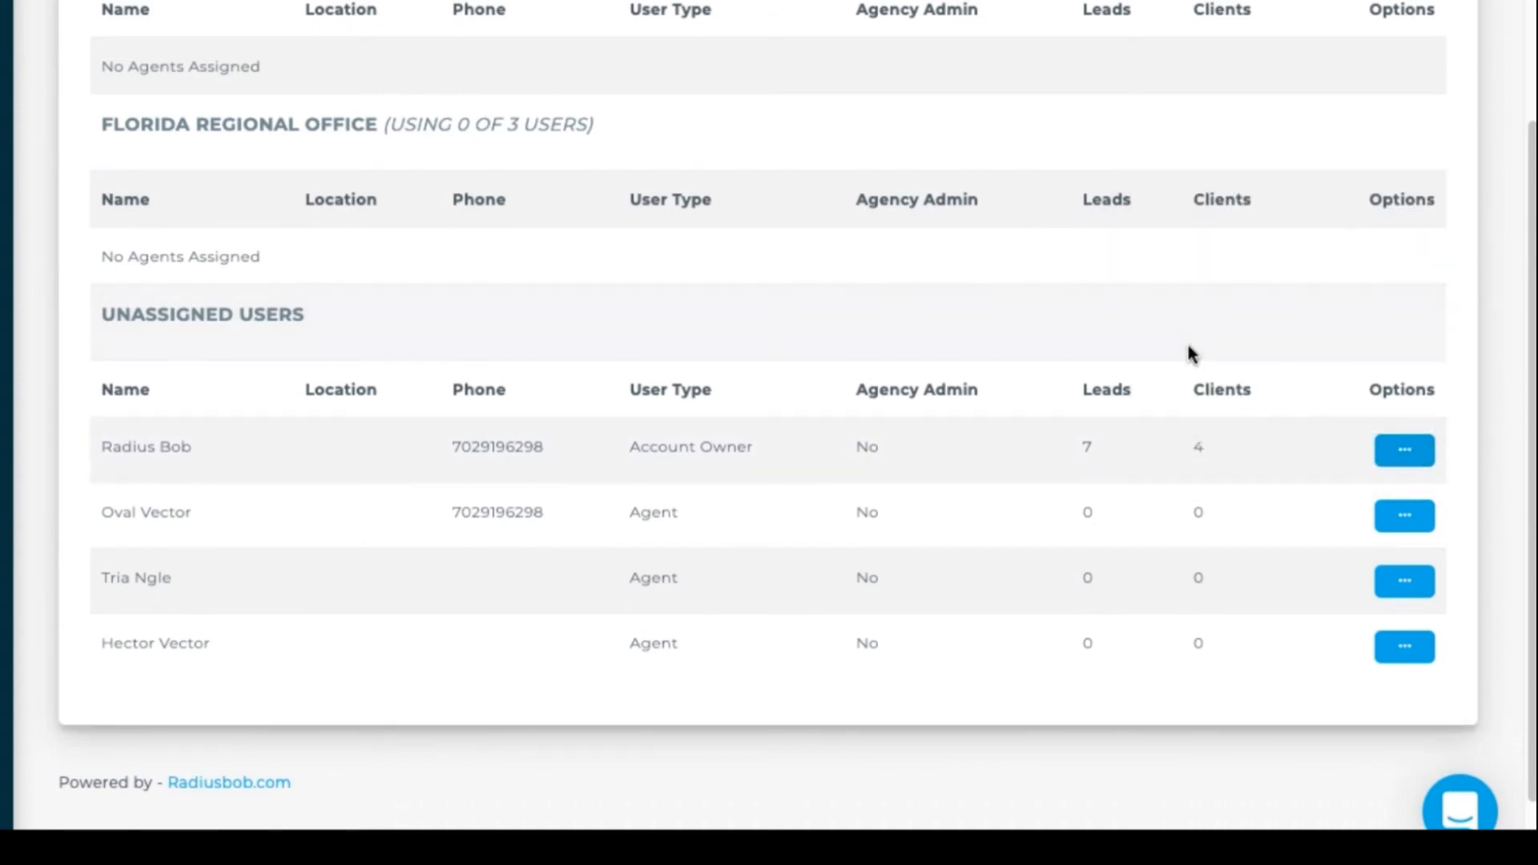
left_click(593, 160)
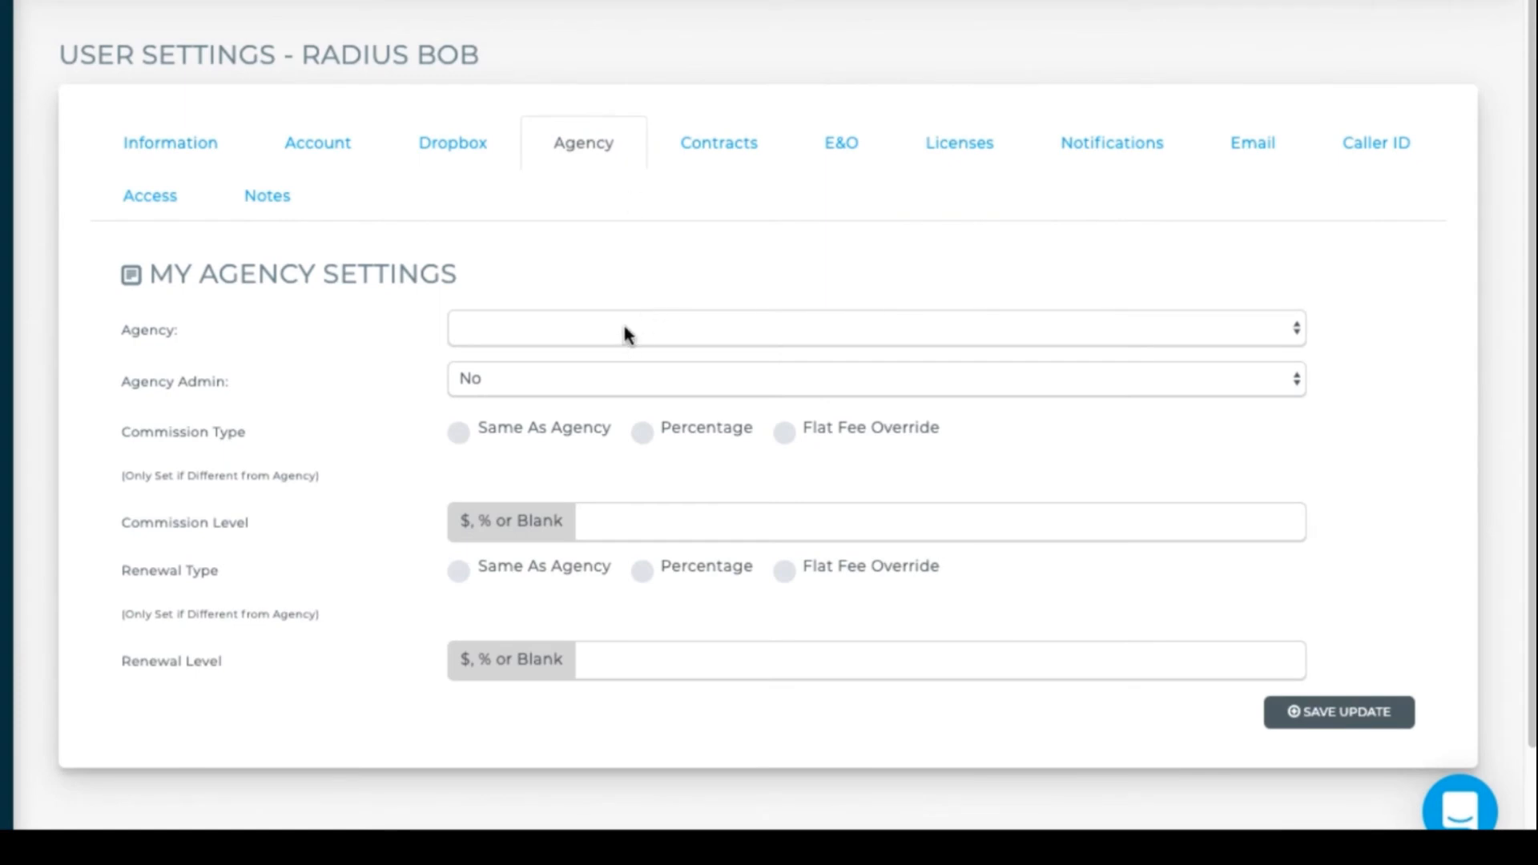
- Make the account owner agency admin of Circle Insurance Group, with commission and renewal Same As Agency
left_click(624, 331)
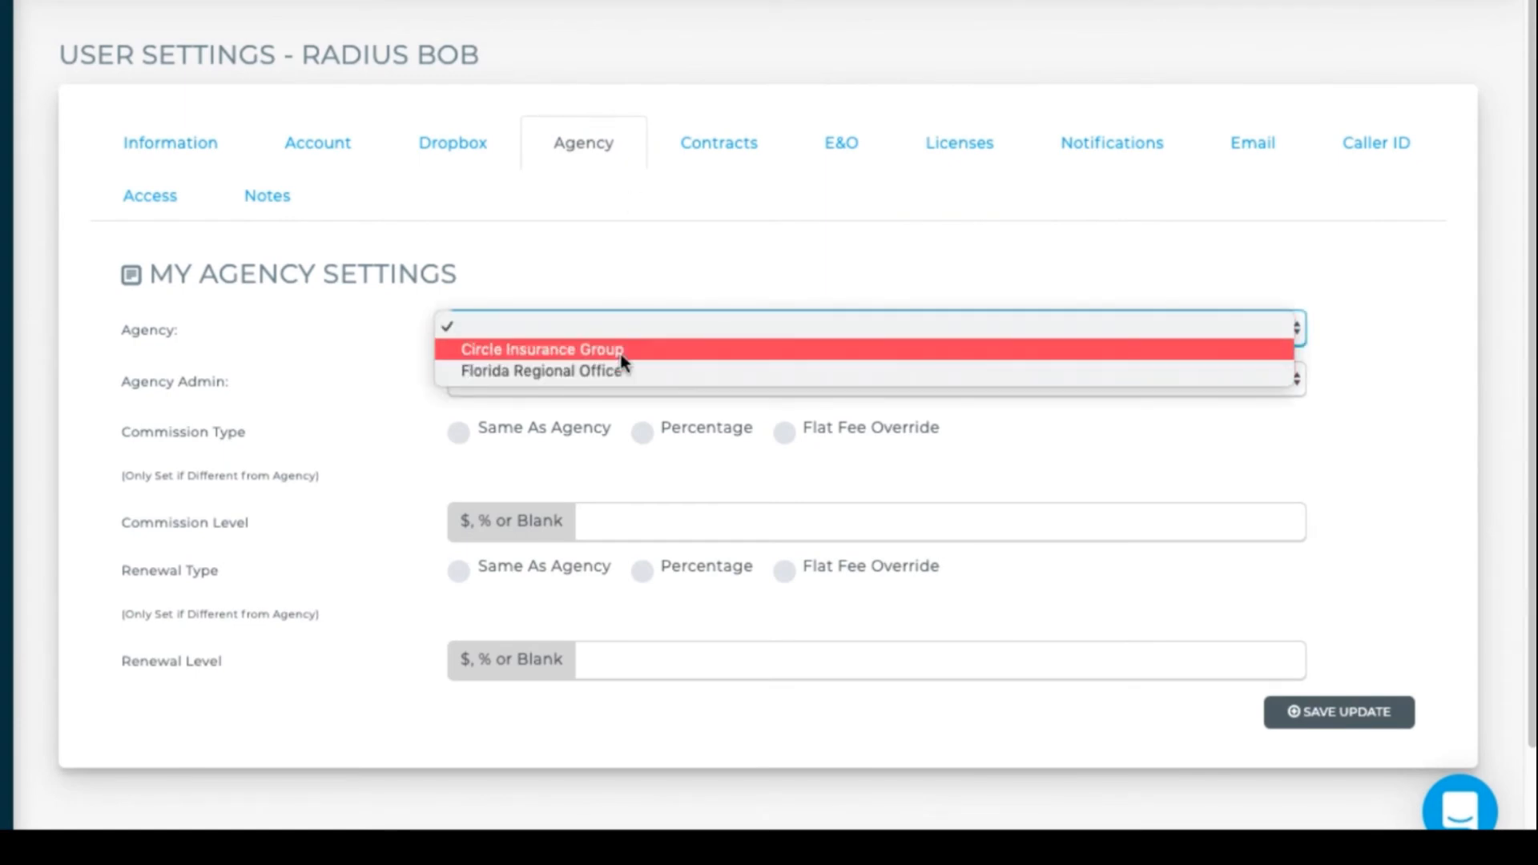
left_click(622, 350)
left_click(595, 393)
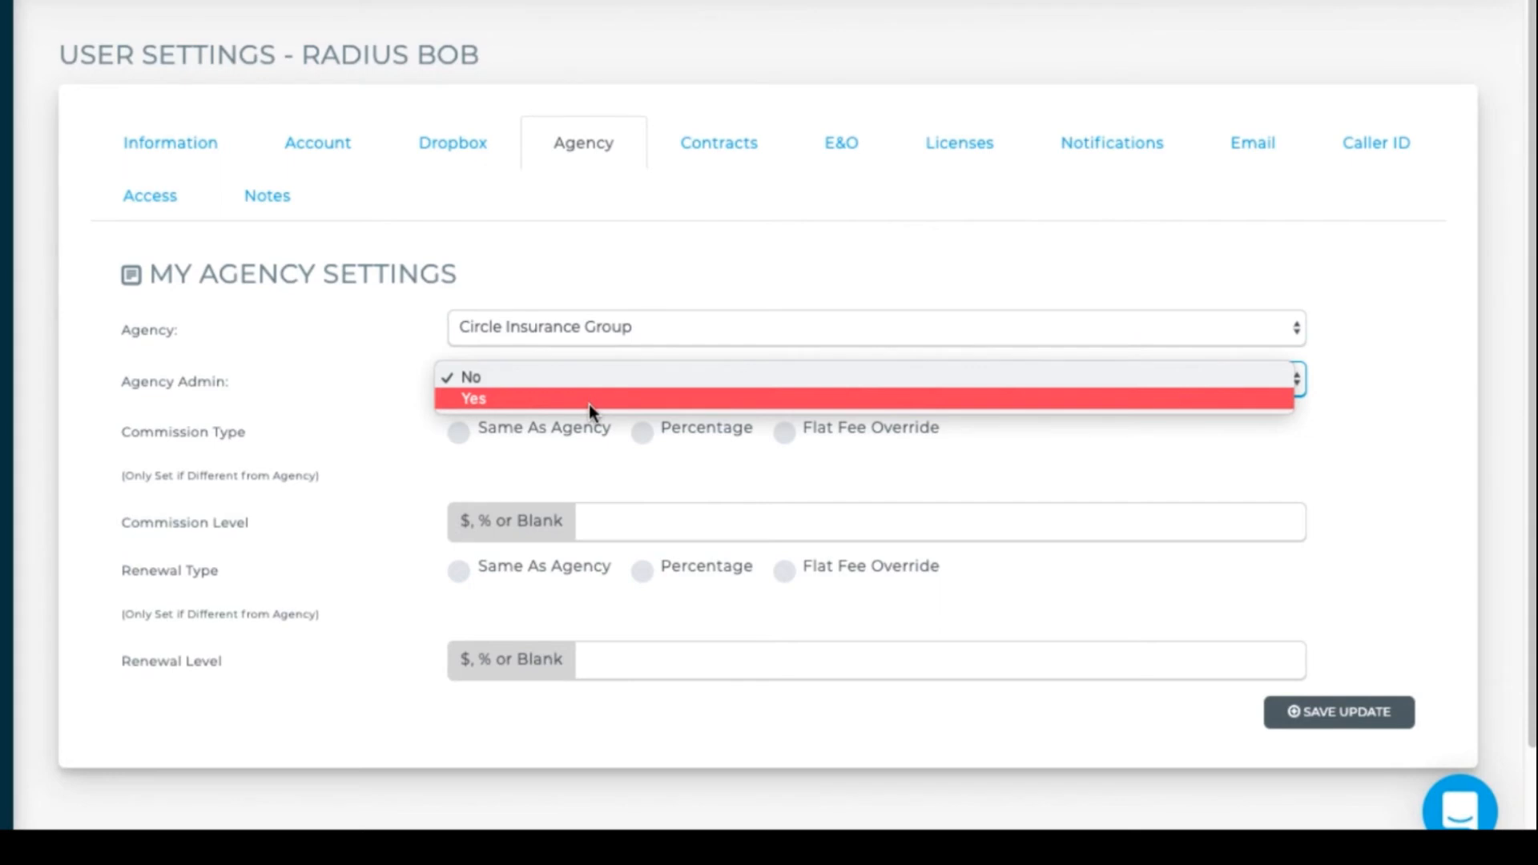
left_click(589, 403)
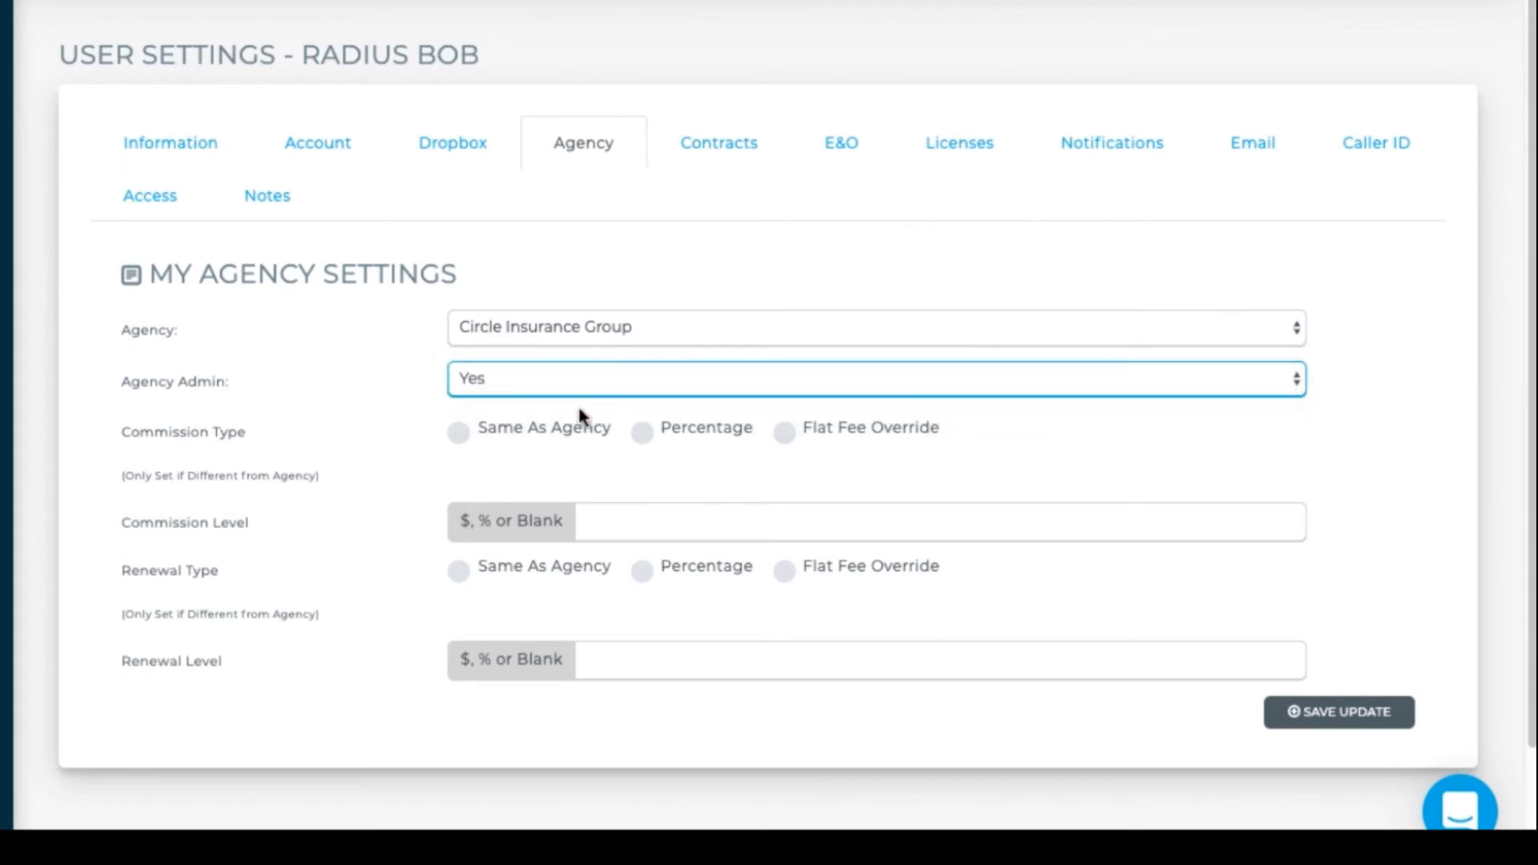
left_click(457, 434)
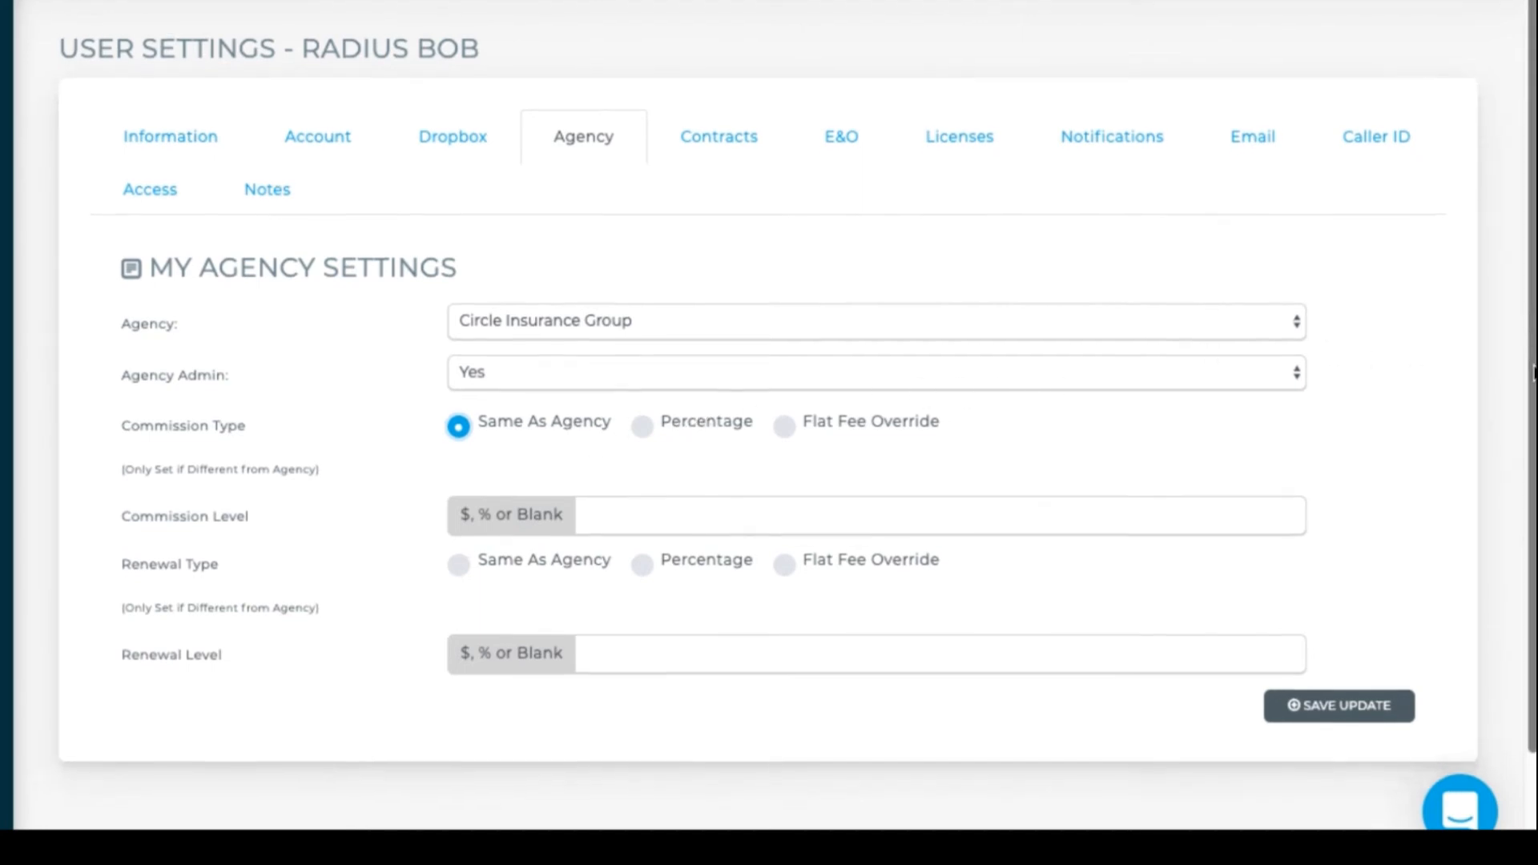
left_click_drag(1530, 341, 1533, 473)
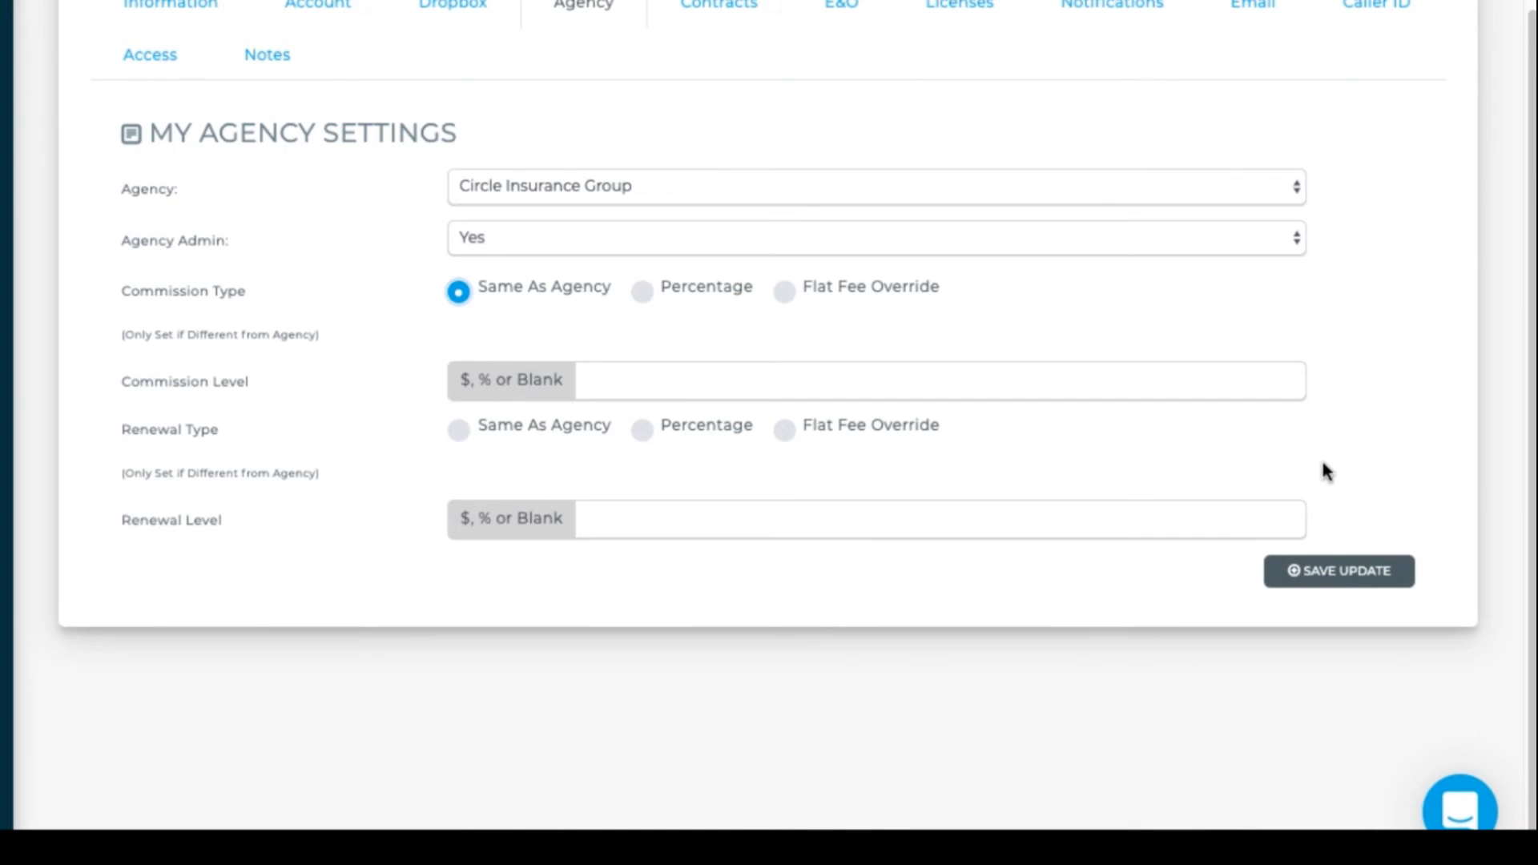
left_click(460, 433)
- Try Flat Fee Override for commission and renewal, entering a commission level of 0, then clear it
left_click(789, 295)
left_click(717, 382)
type("0")
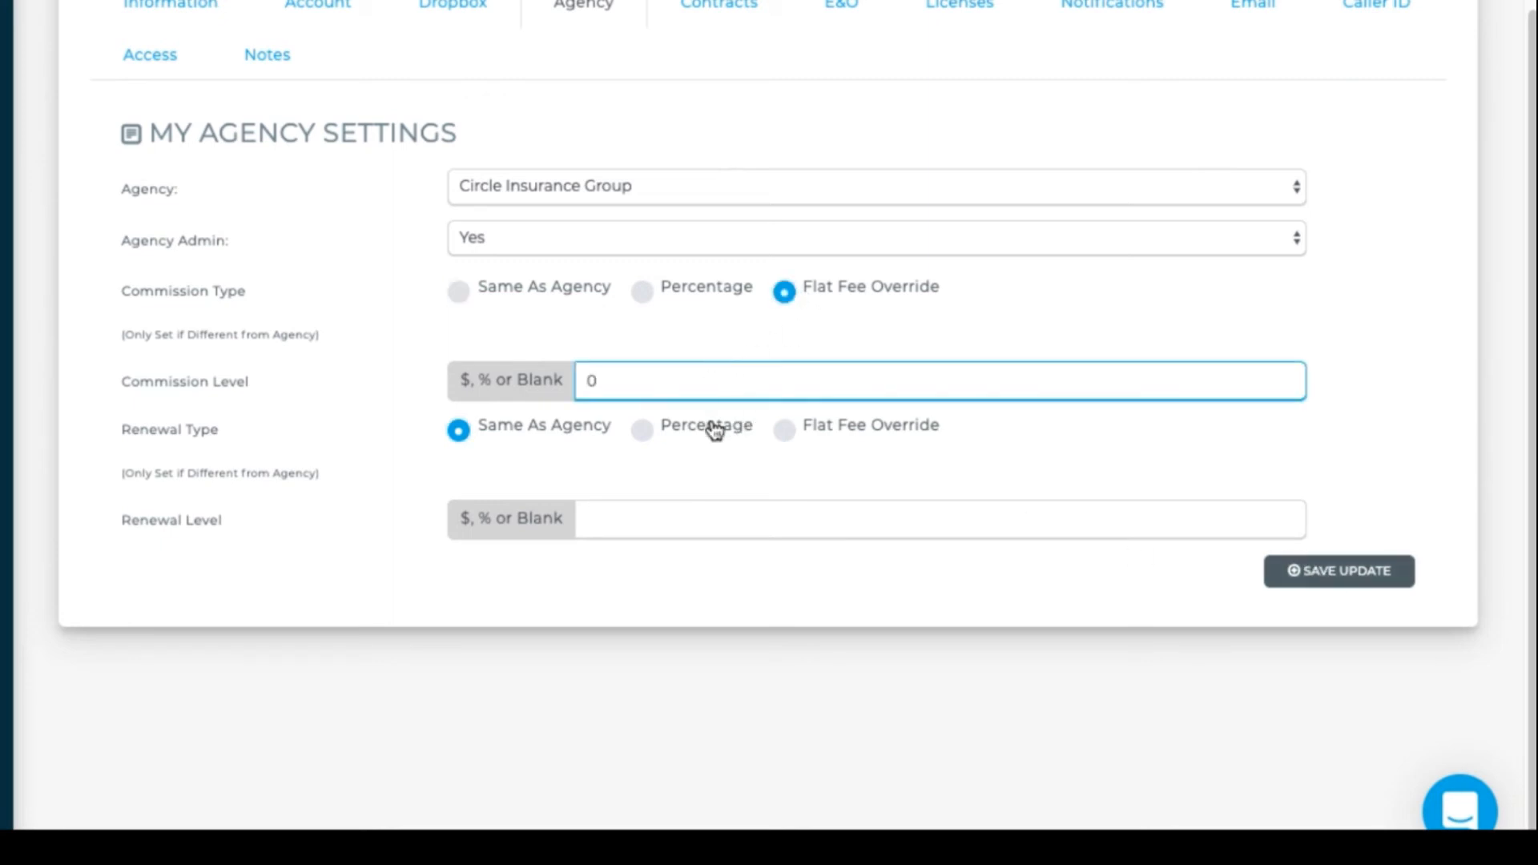
left_click(787, 433)
left_click(708, 525)
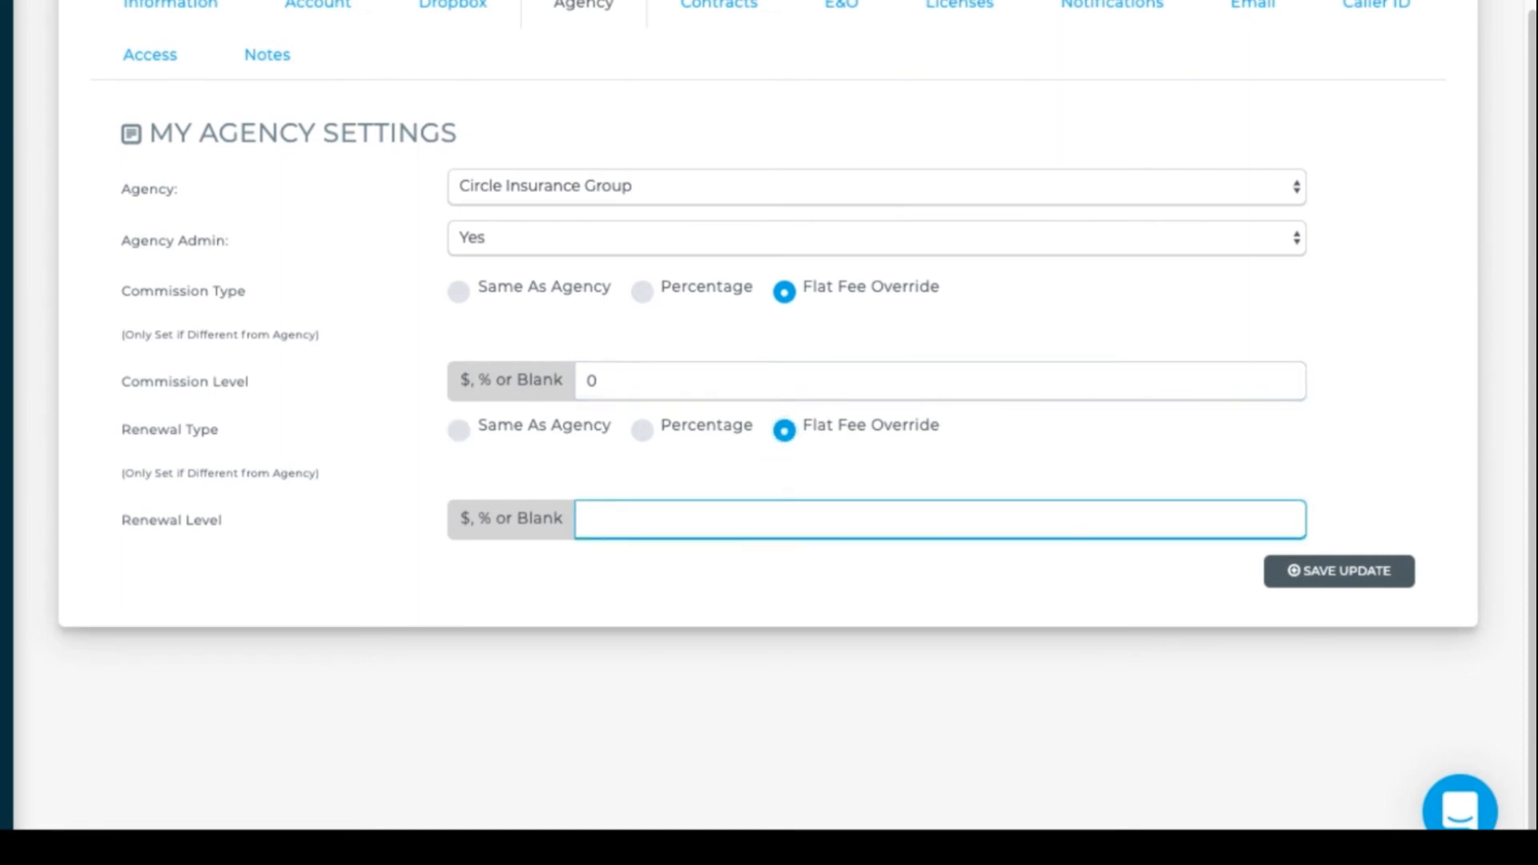
left_click(714, 388)
key("BackSpace")
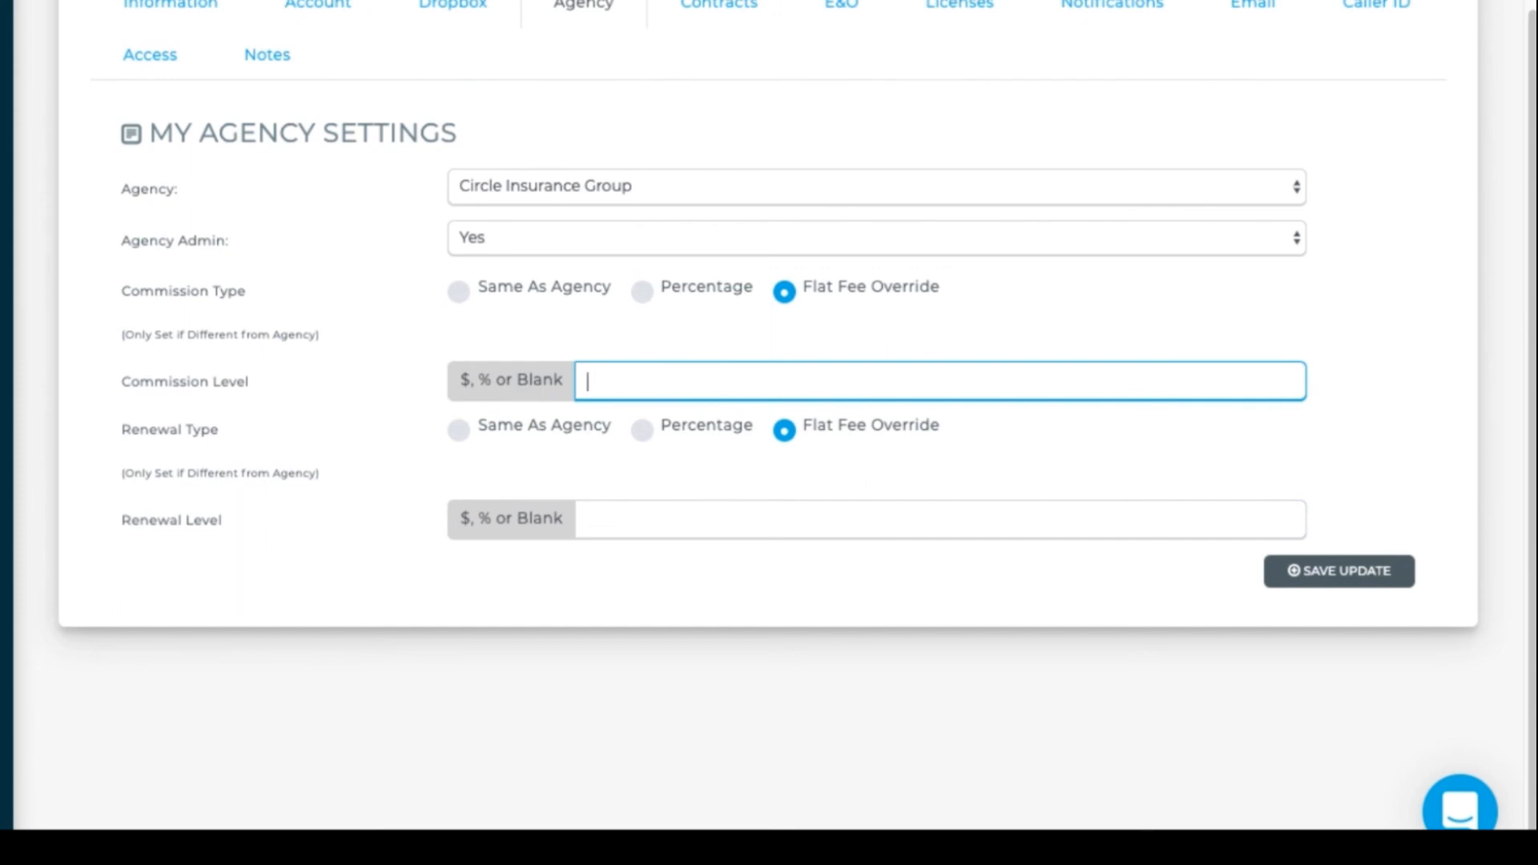
- Revert commission and renewal types to Same As Agency and save the update
left_click(460, 294)
left_click(461, 434)
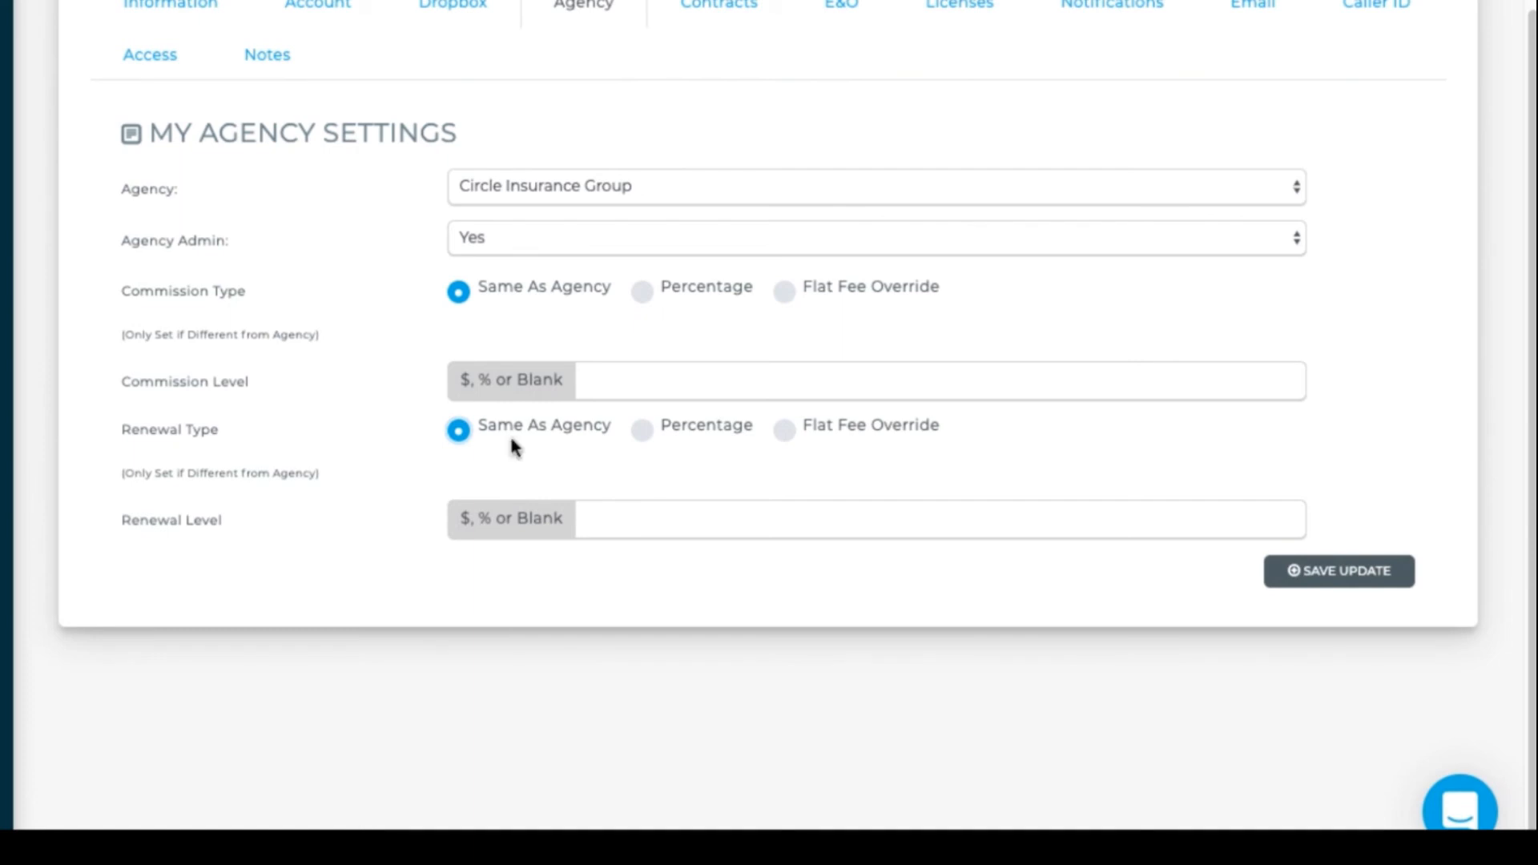
left_click(1346, 573)
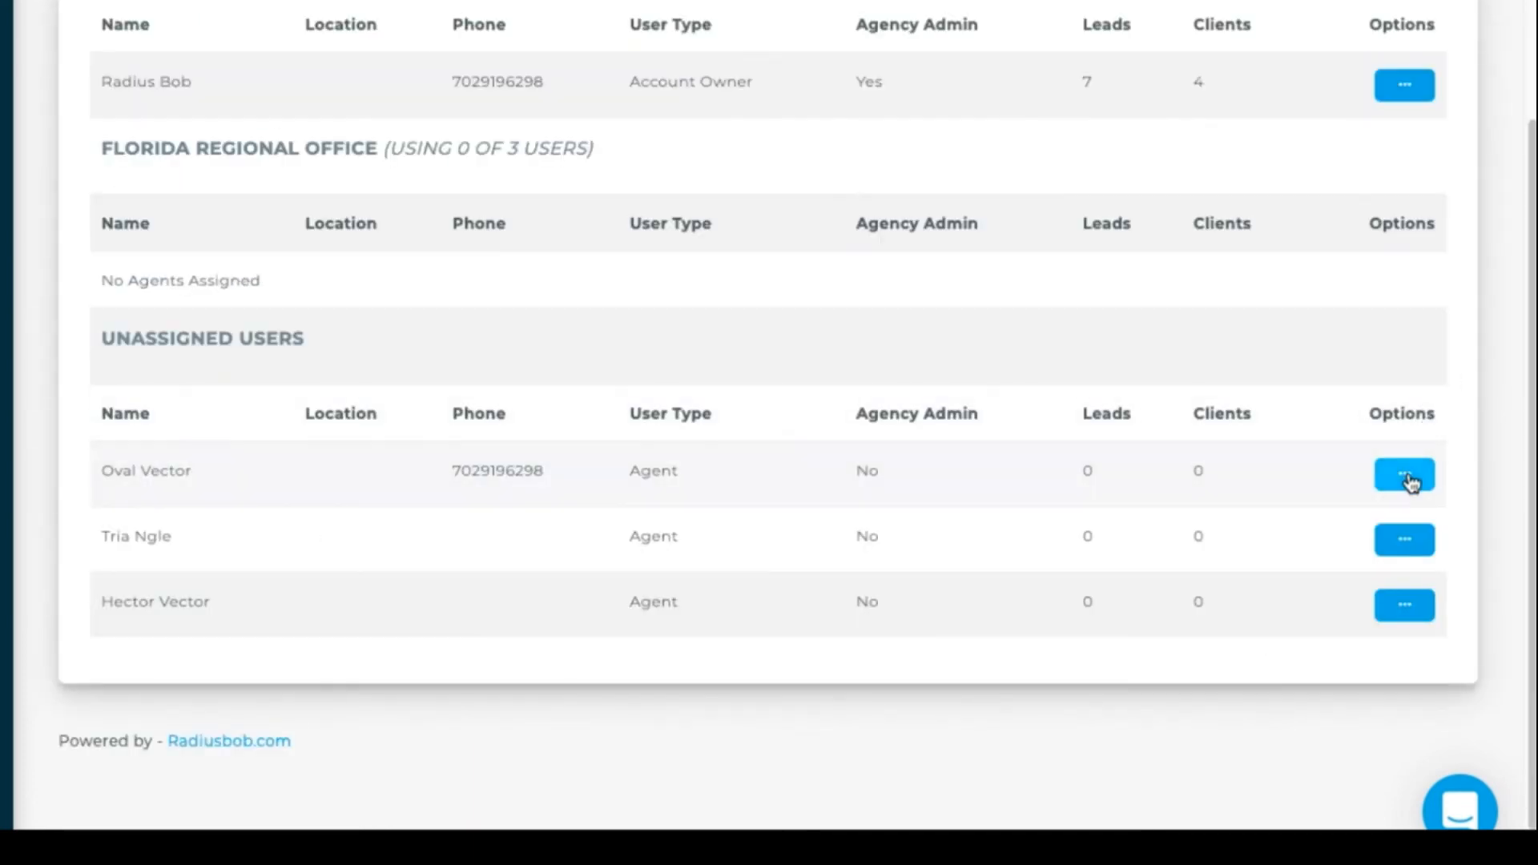
left_click(1406, 476)
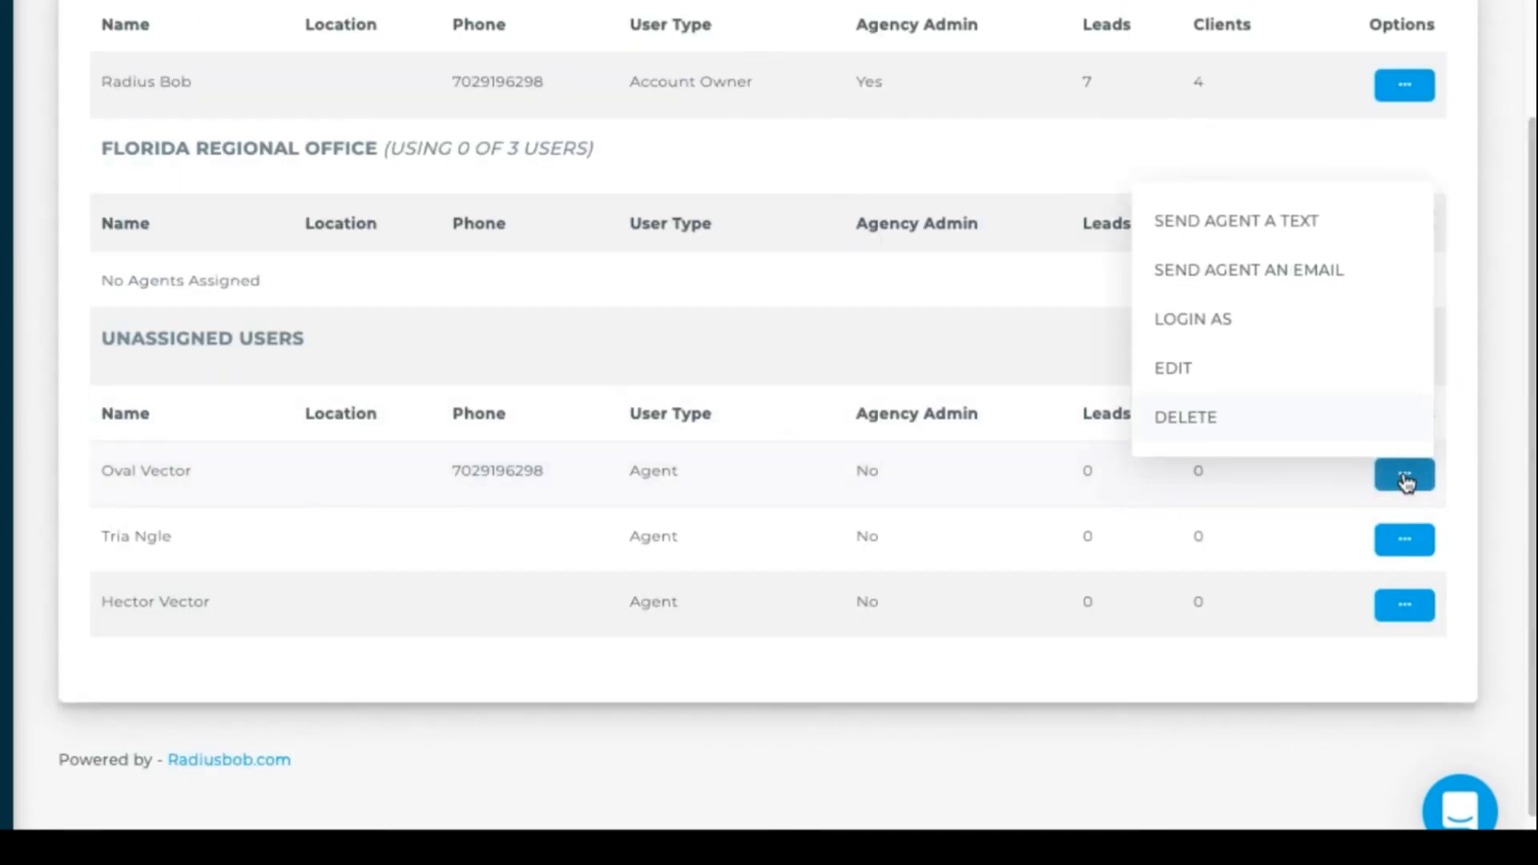
- Assign the next agent to Florida Regional Office with commission type Same As Agency
left_click(1184, 370)
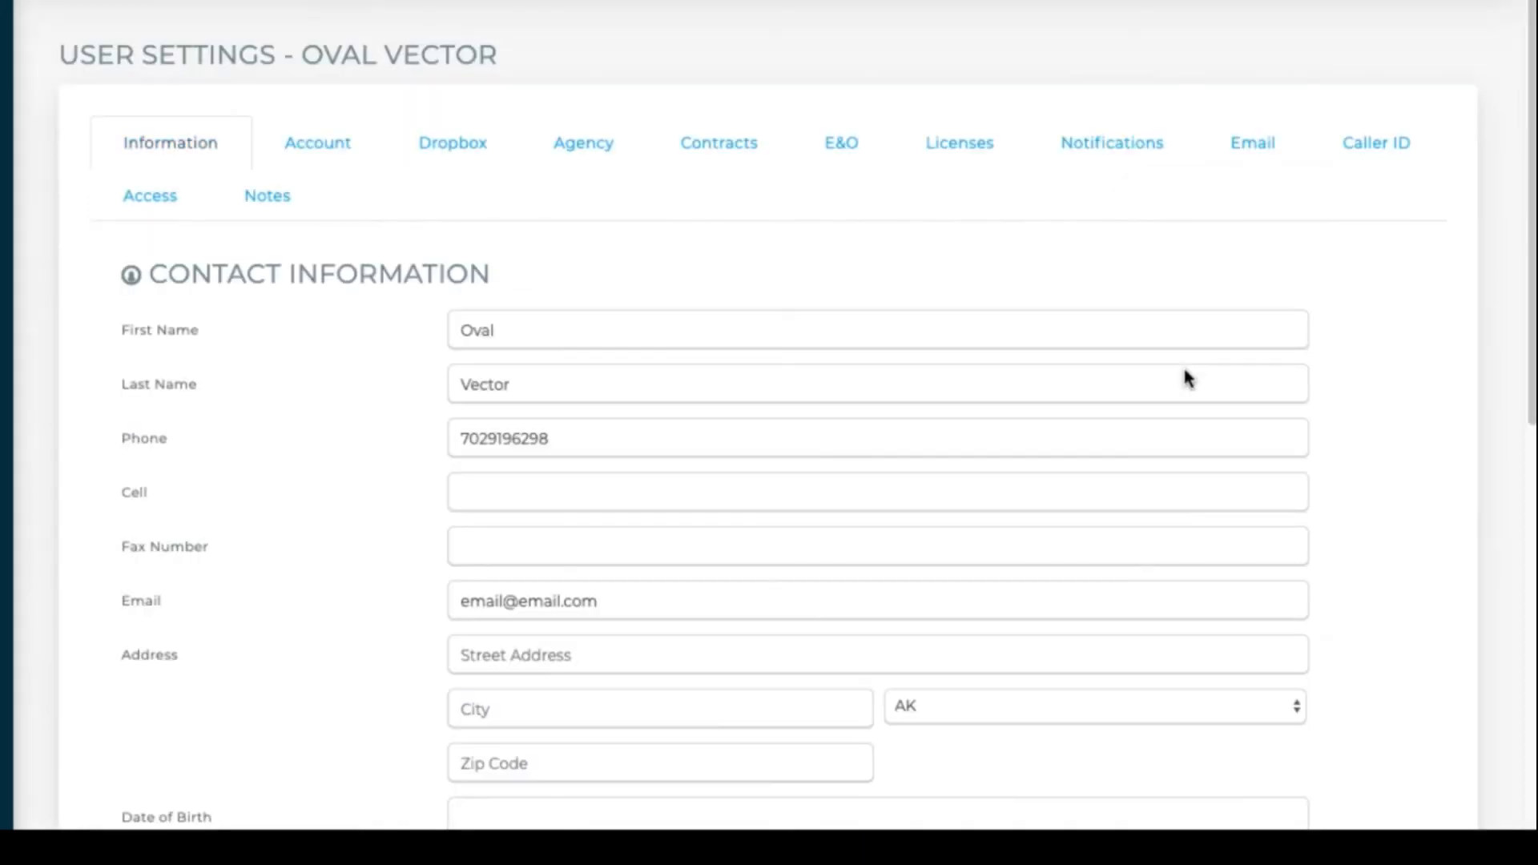
left_click(611, 160)
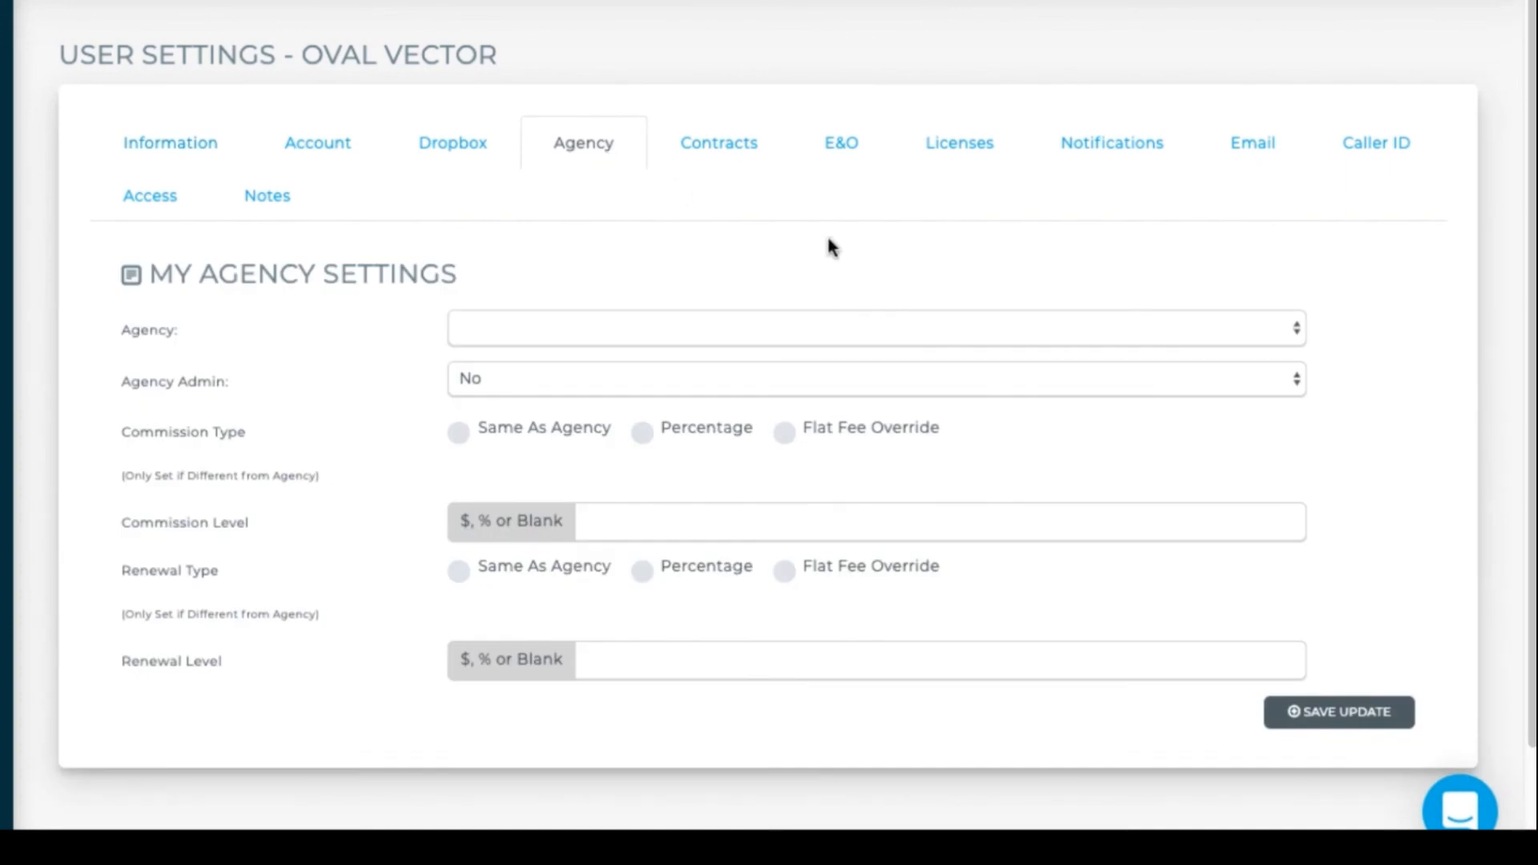
left_click(1072, 328)
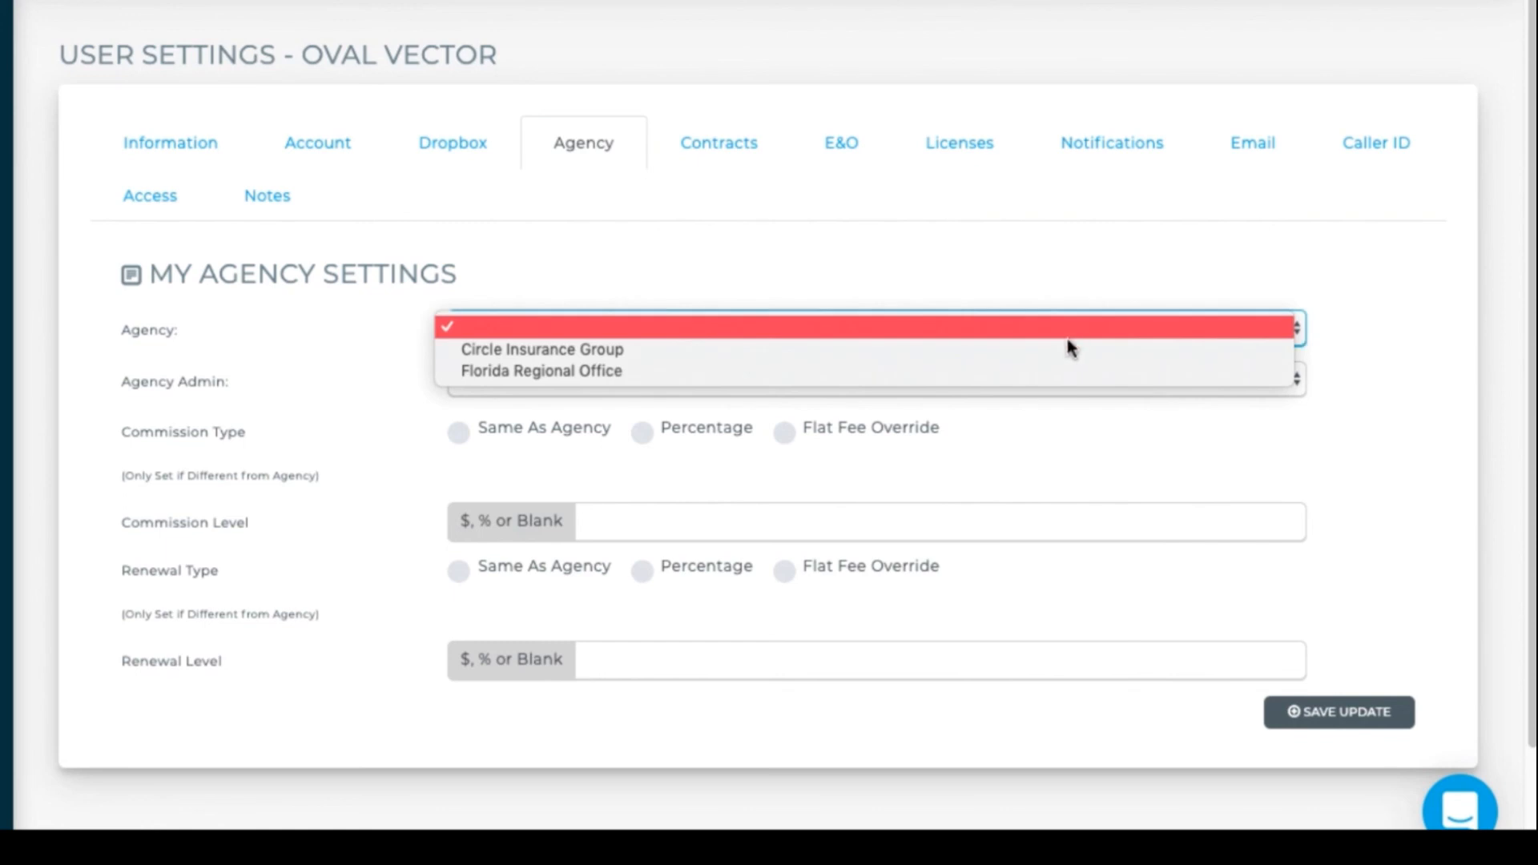
left_click(1052, 373)
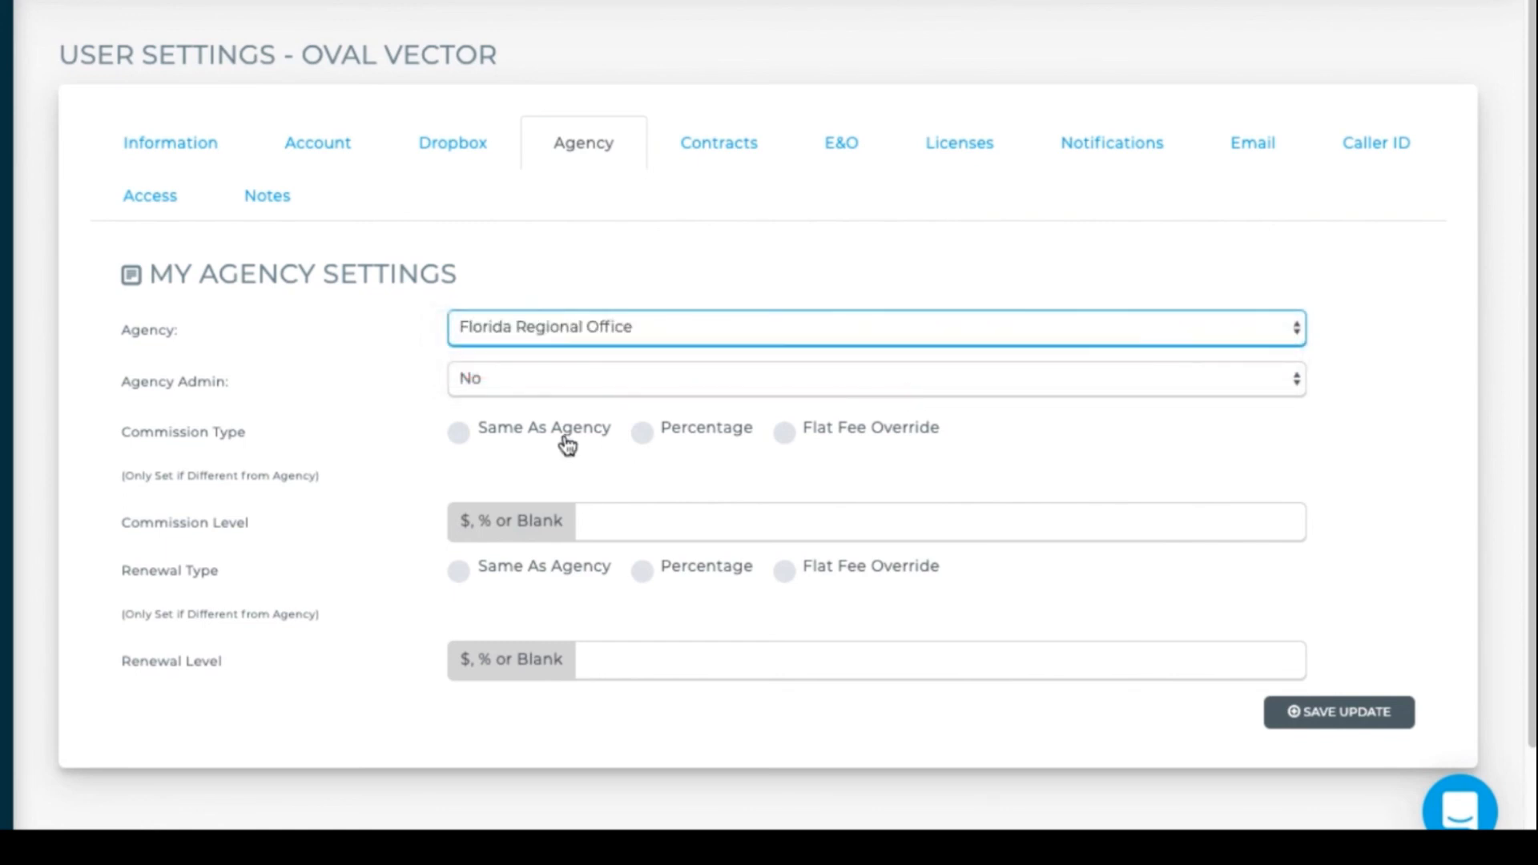
left_click(458, 432)
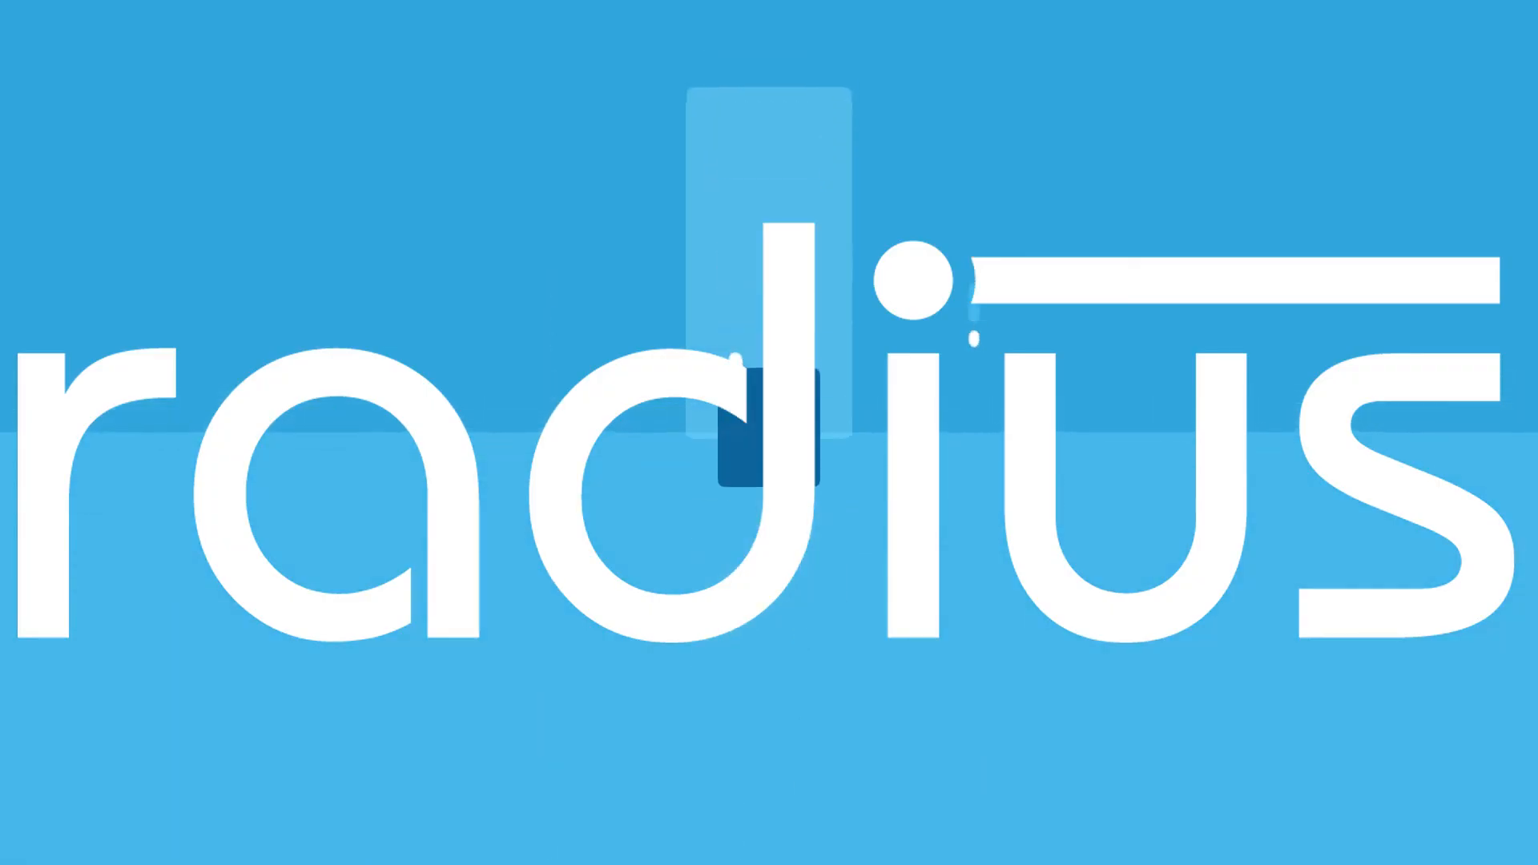